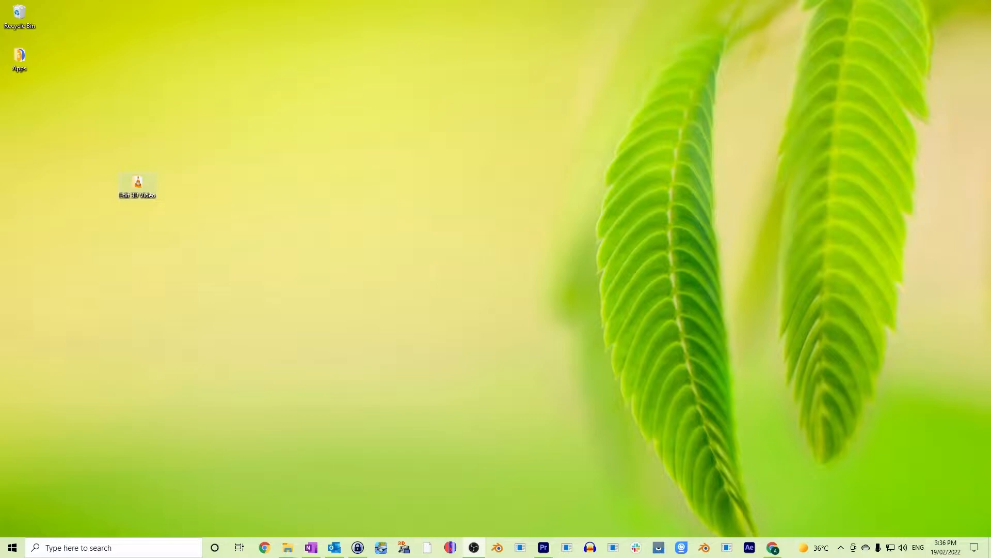
Step: Play SBS.mp4 from the Edit 3D Video folder in VLC and enable the Anaglyph 3D video effect
double_click(138, 185)
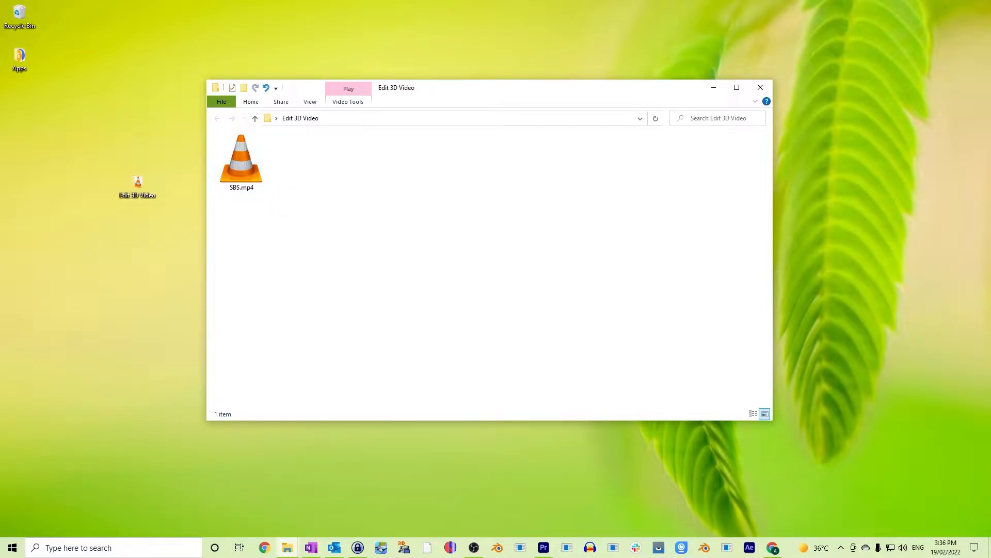
double_click(242, 163)
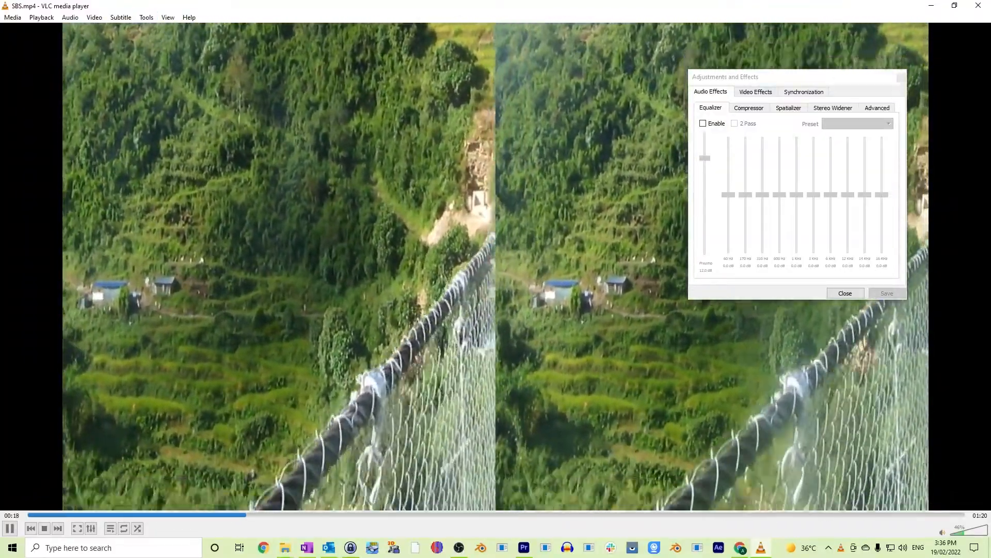
click(756, 92)
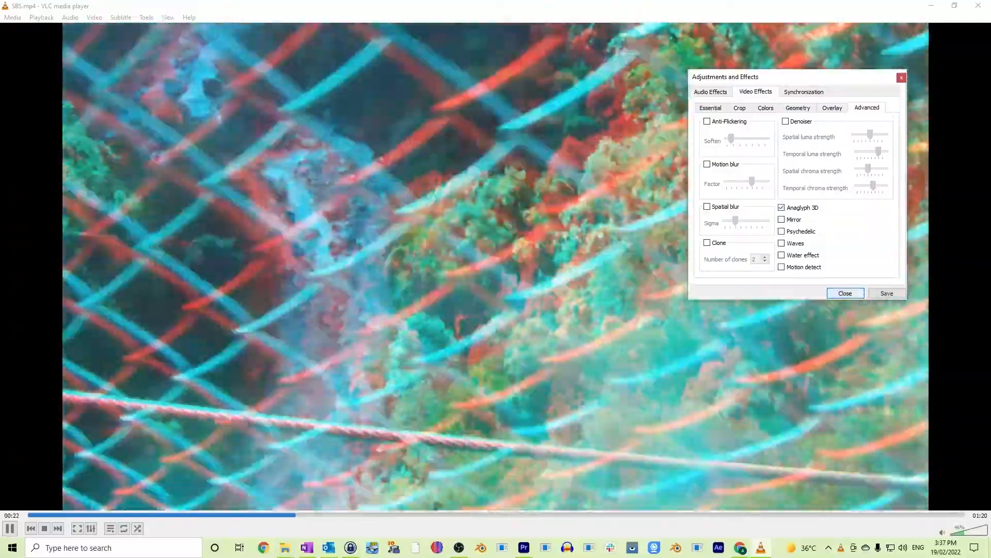
click(846, 293)
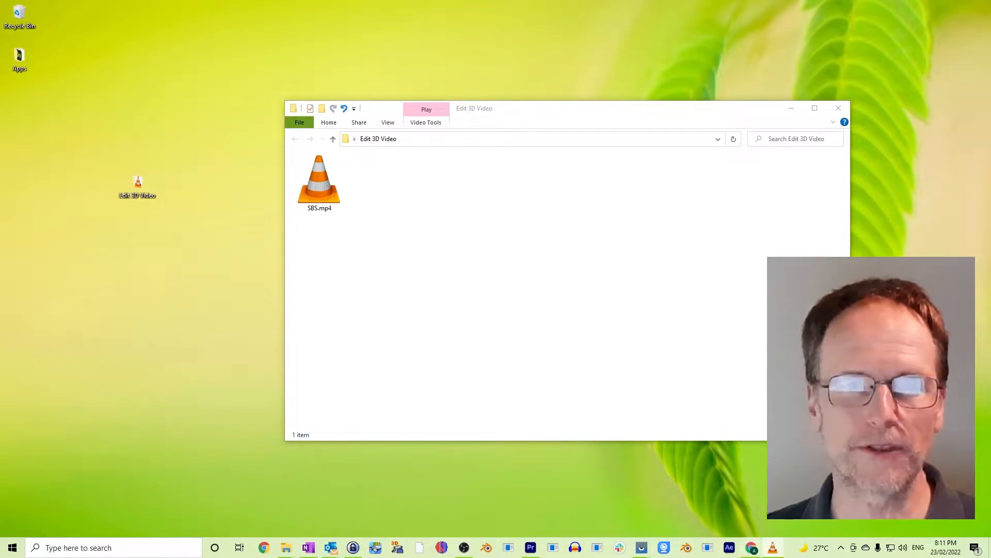
Step: Switch to the YouTube page in Chrome and examine the opening of the Import Processing ffmpeg command in the video description
key(alt+Tab)
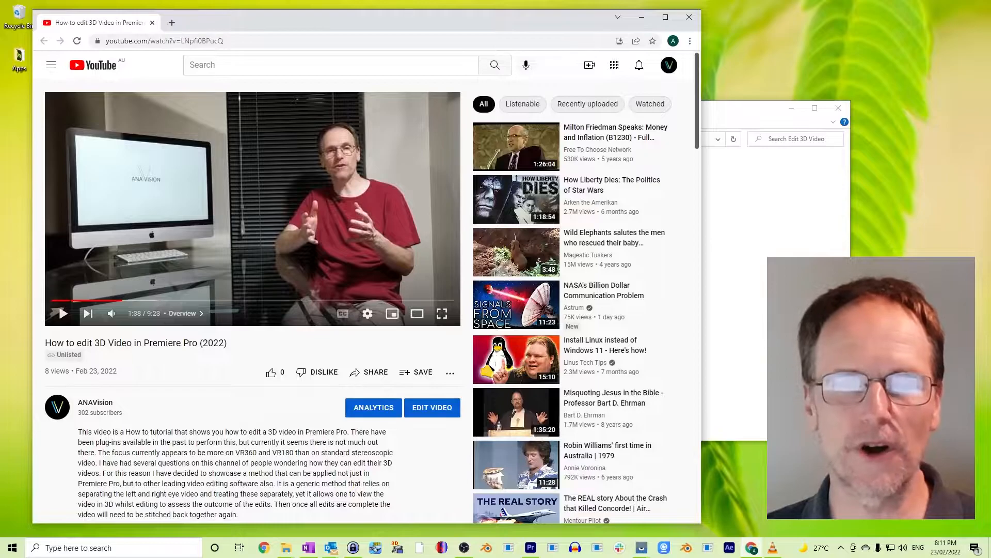
scroll(366, 300, down, 9)
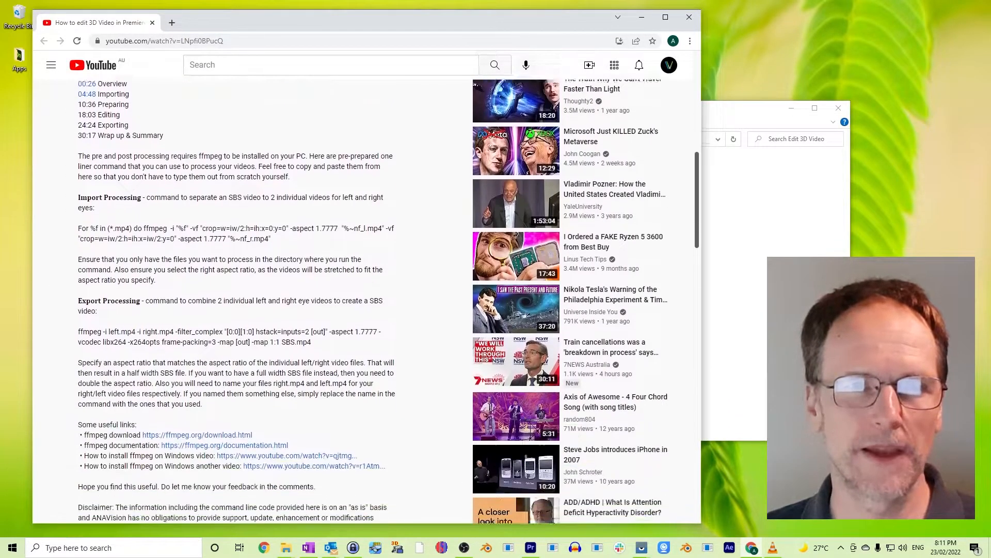
scroll(367, 299, down, 1)
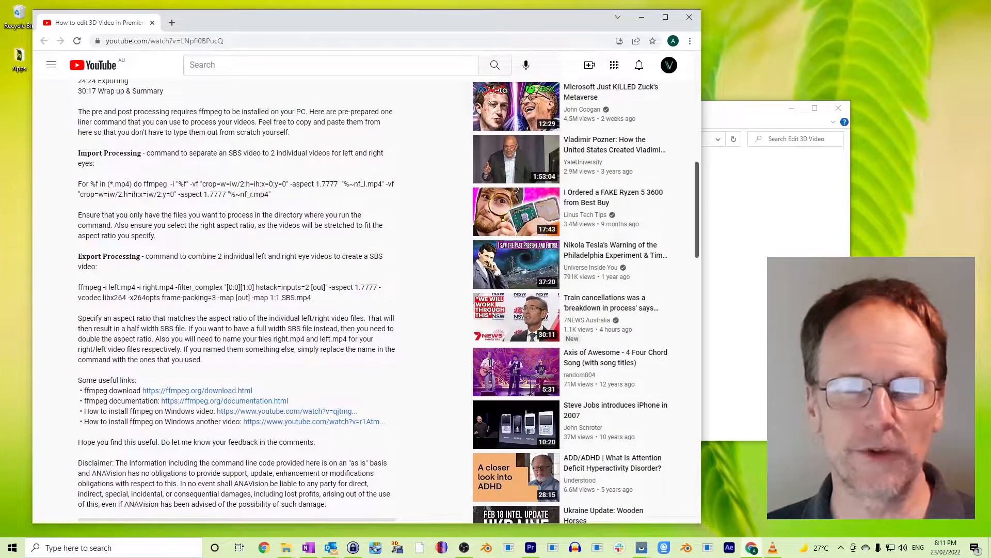
drag(78, 183, 271, 195)
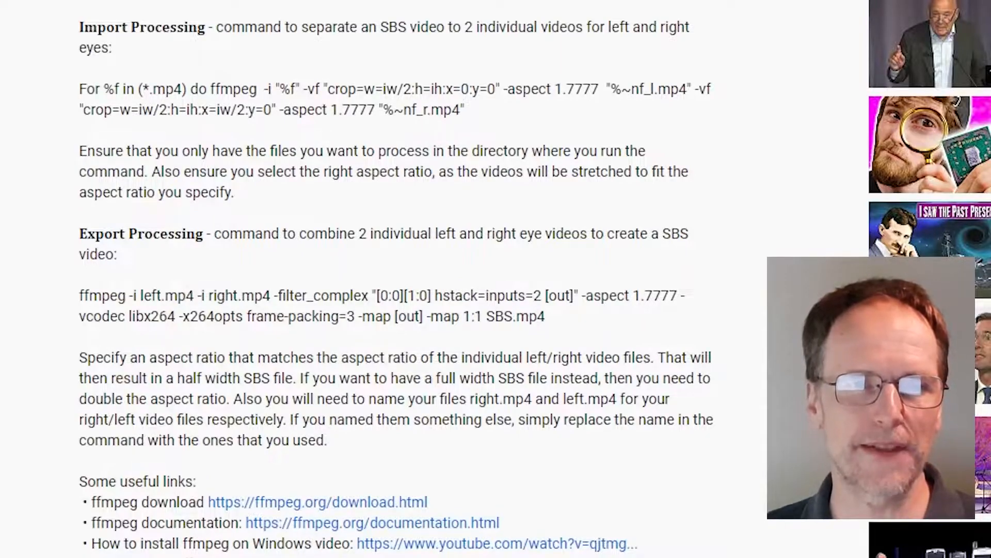
drag(79, 89, 300, 89)
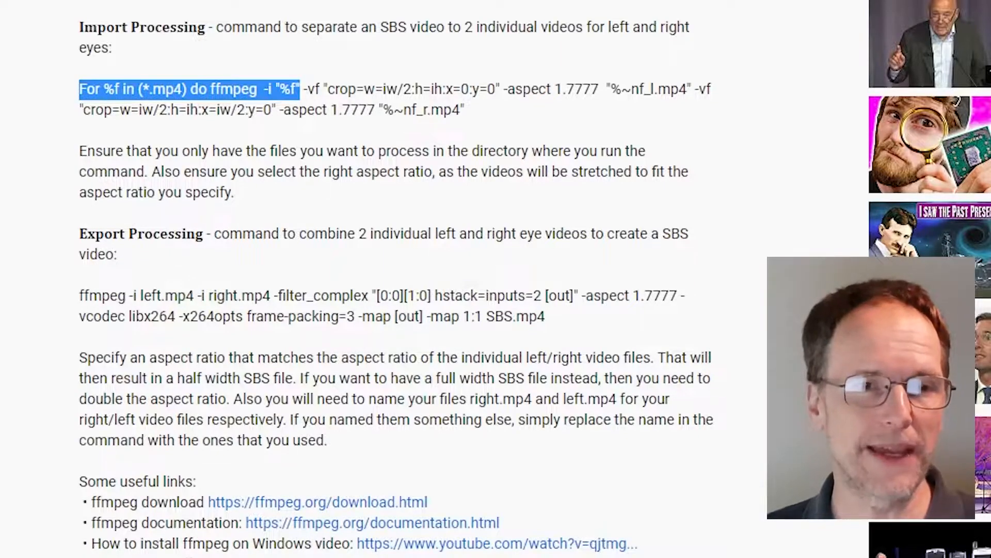
click(302, 90)
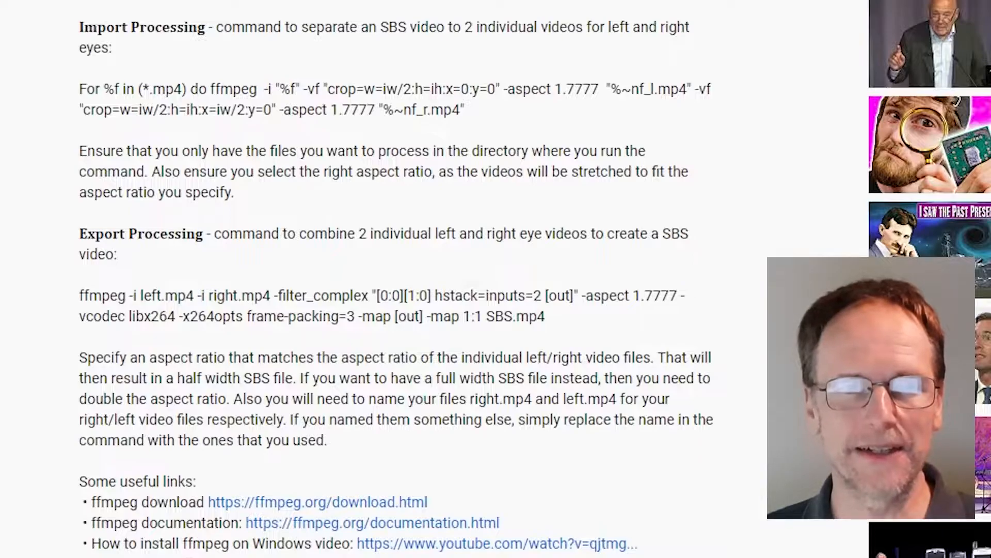
Step: Examine the ffmpeg download and documentation entries among the description's useful links
scroll(93, 325, down, 3)
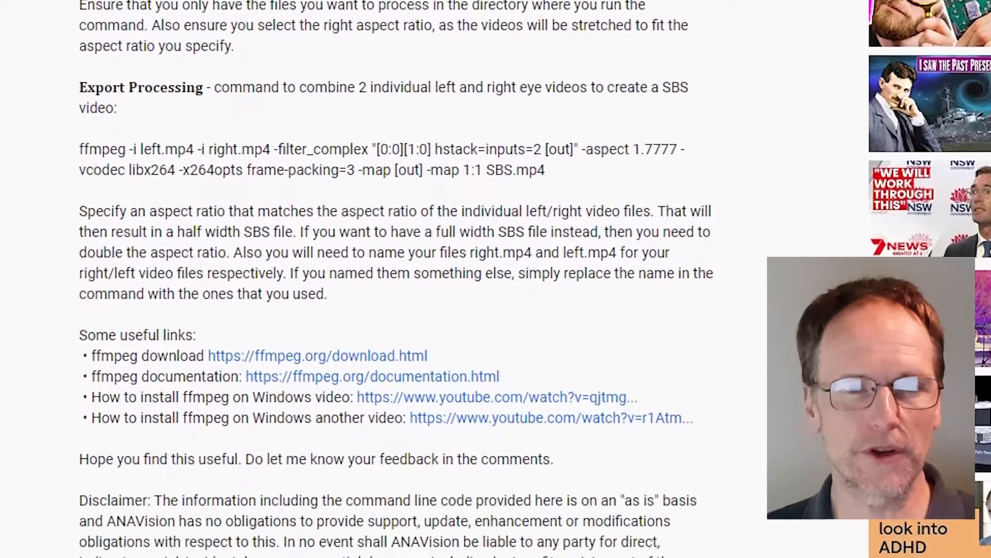
drag(92, 325, 427, 325)
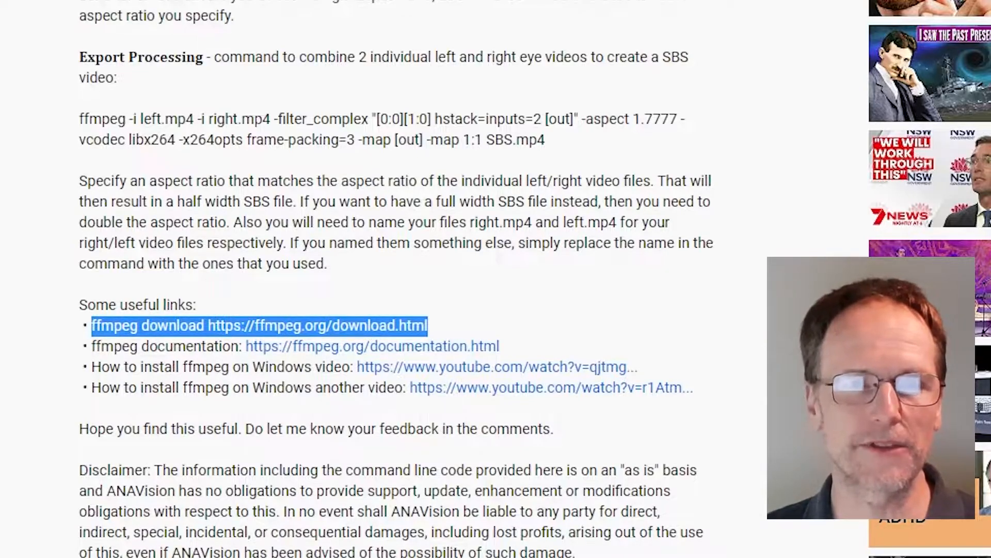
drag(88, 346, 242, 346)
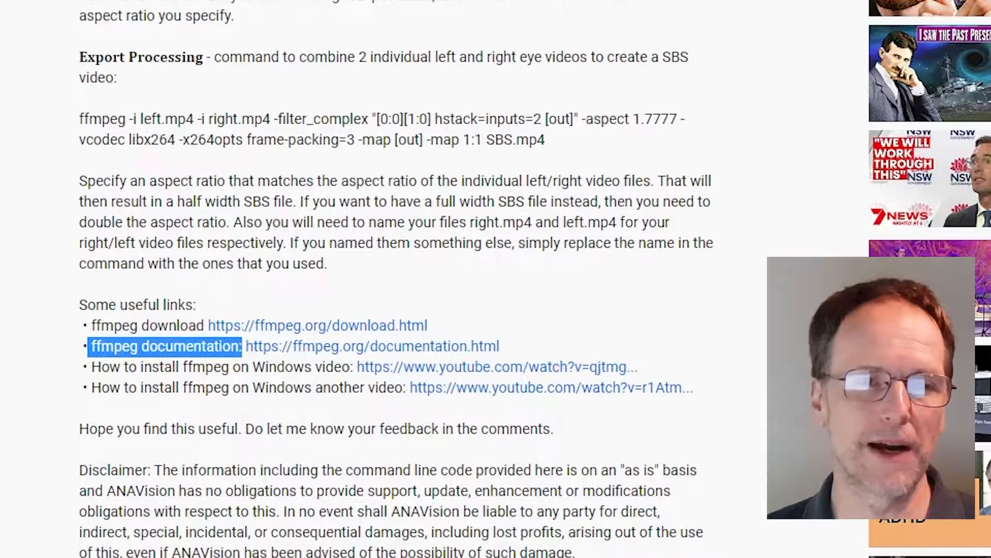
click(88, 367)
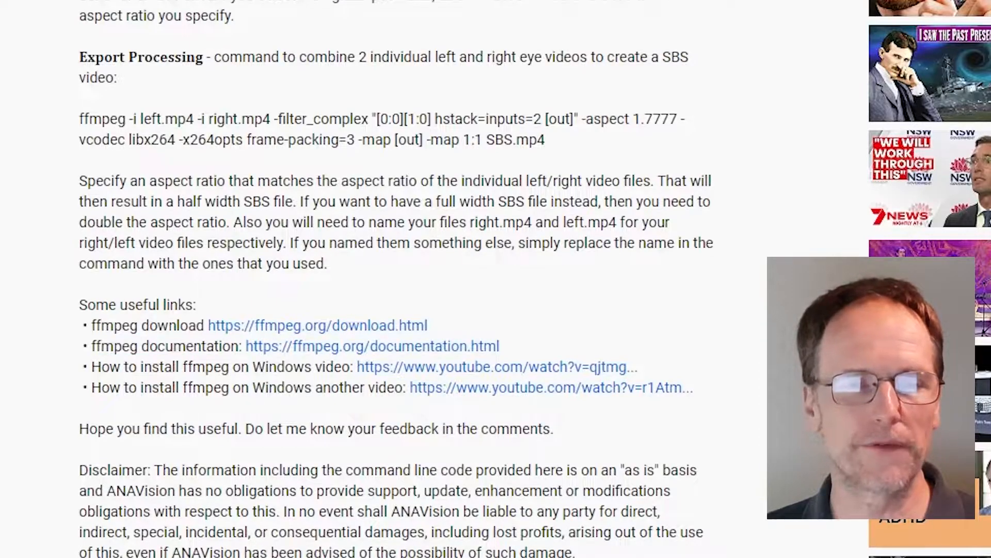
Step: Examine the left-eye and right-eye output portions of the Import Processing command
scroll(397, 279, up, 4)
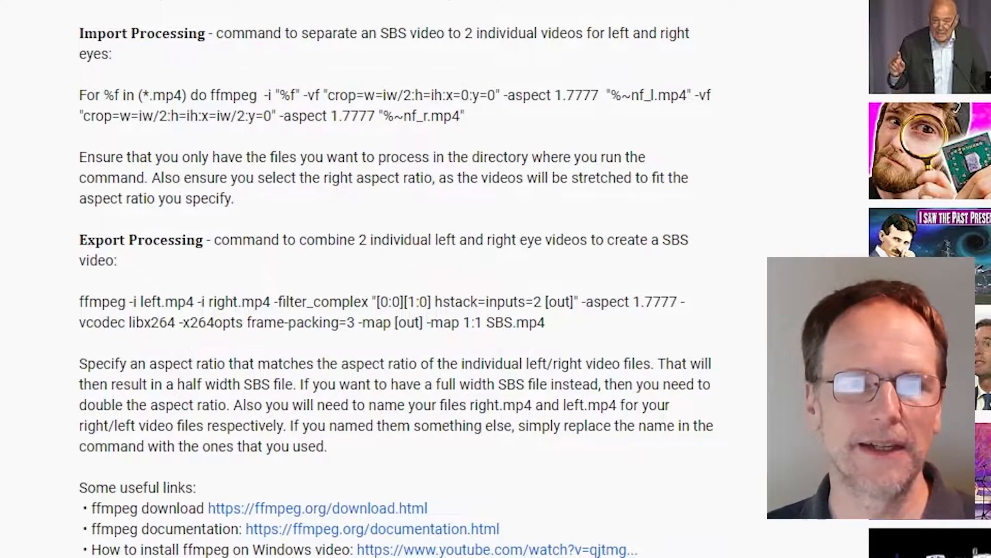
drag(300, 95, 698, 95)
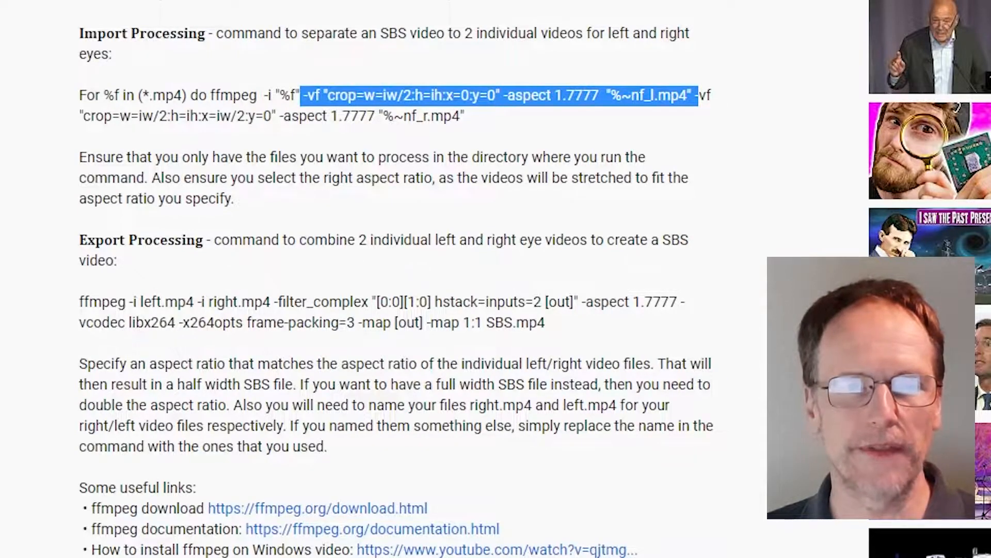
click(697, 95)
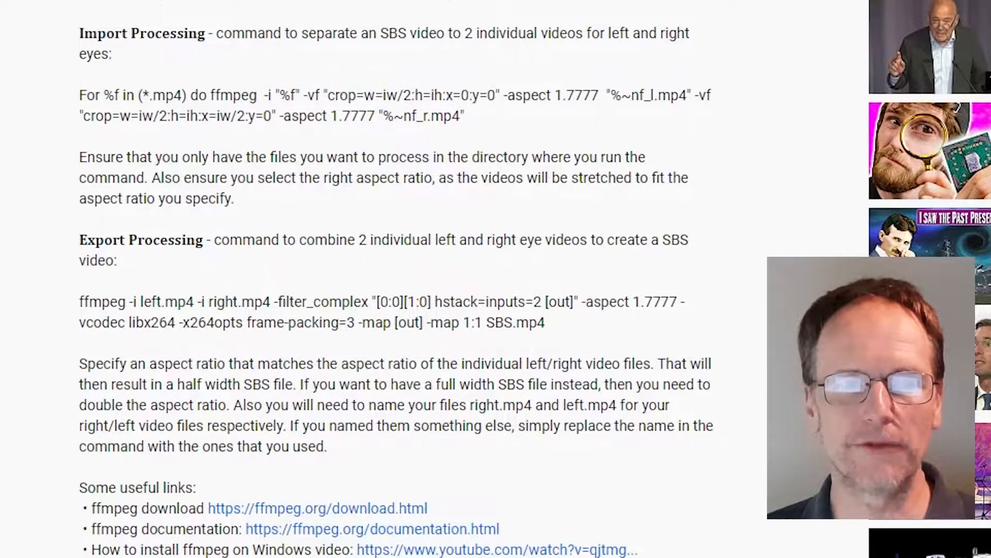
drag(695, 95, 465, 116)
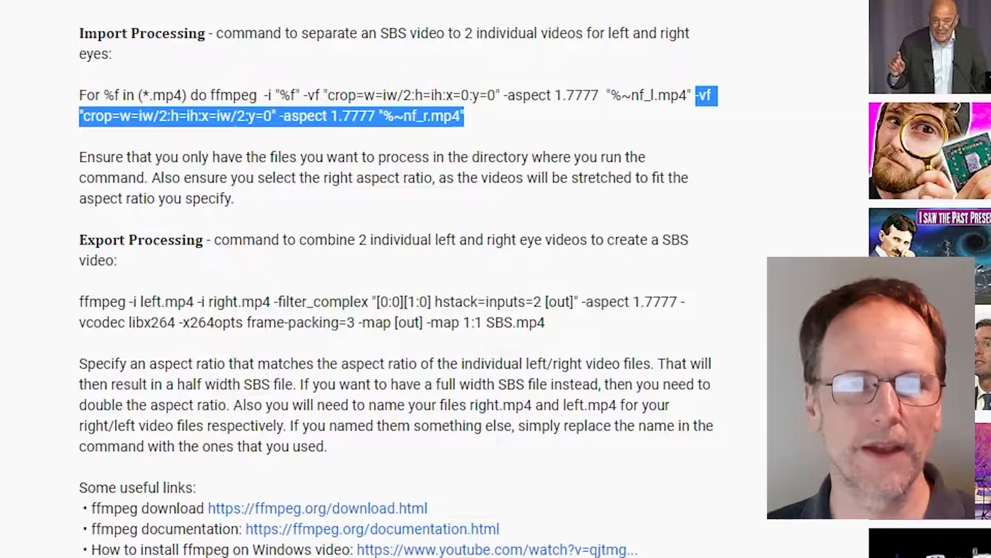
click(464, 117)
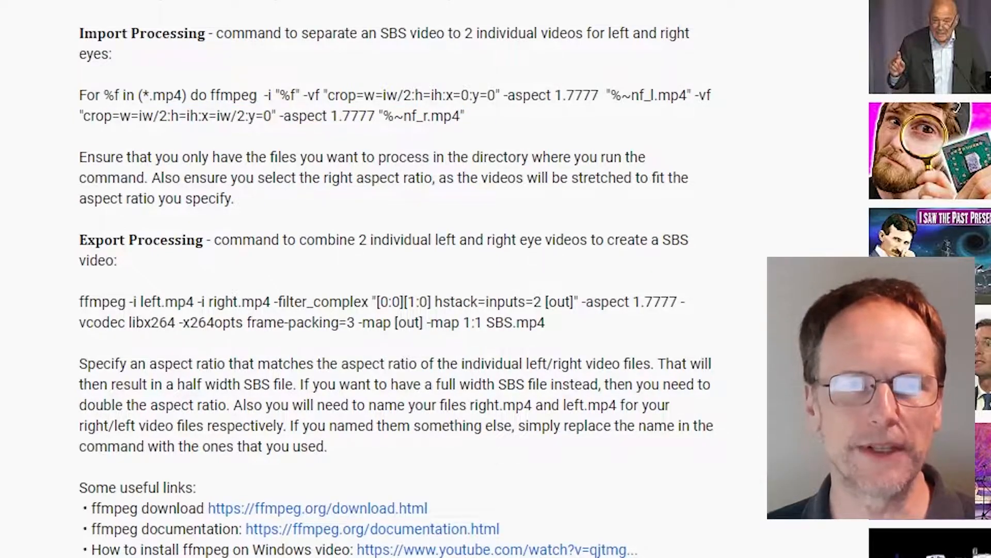
Step: Examine the left-eye crop filter and both aspect options in the Import Processing command
drag(328, 95, 500, 95)
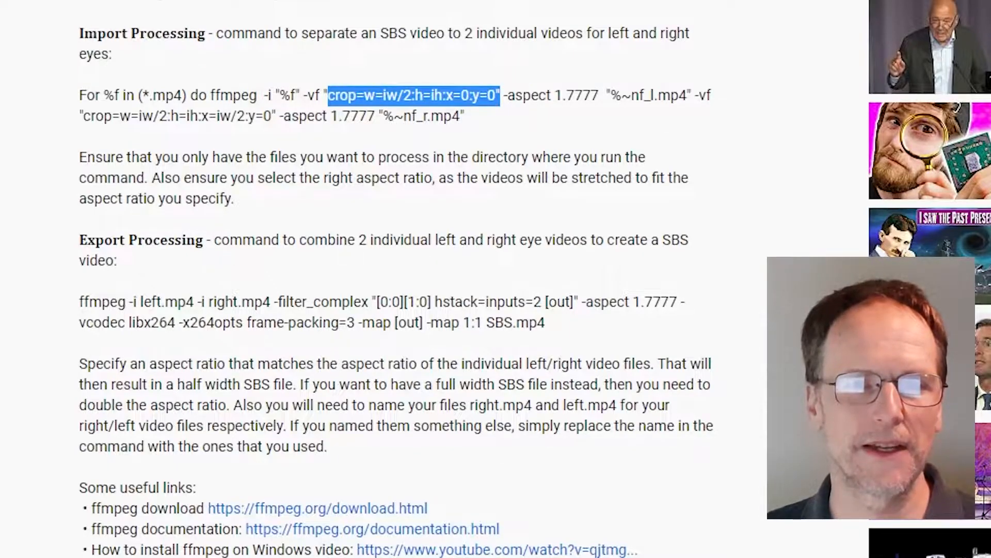
drag(504, 95, 598, 95)
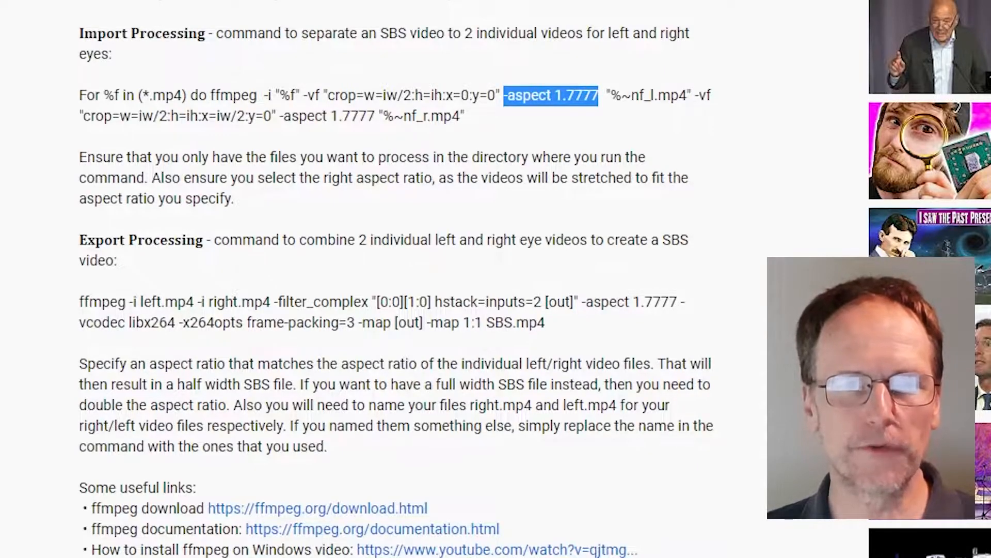
click(598, 97)
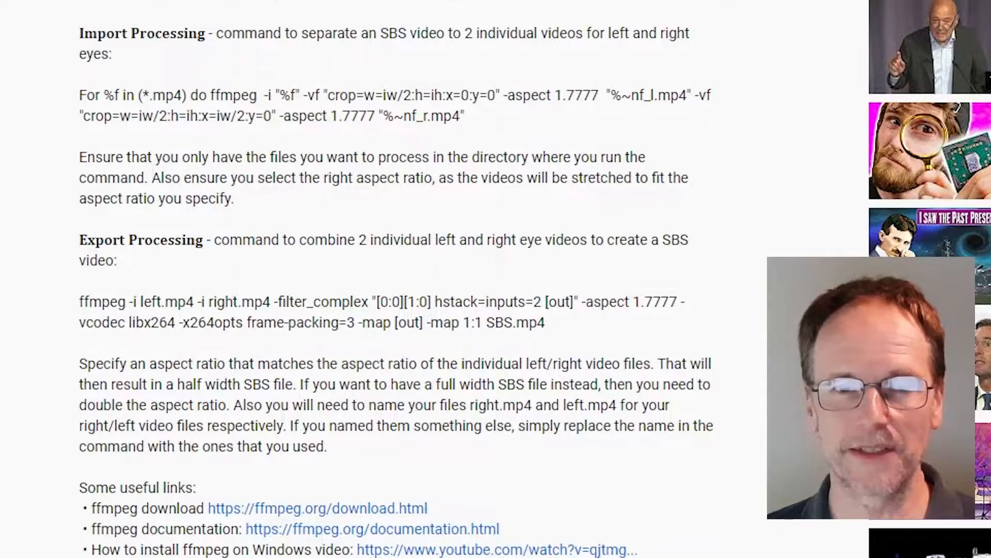
drag(500, 97, 603, 98)
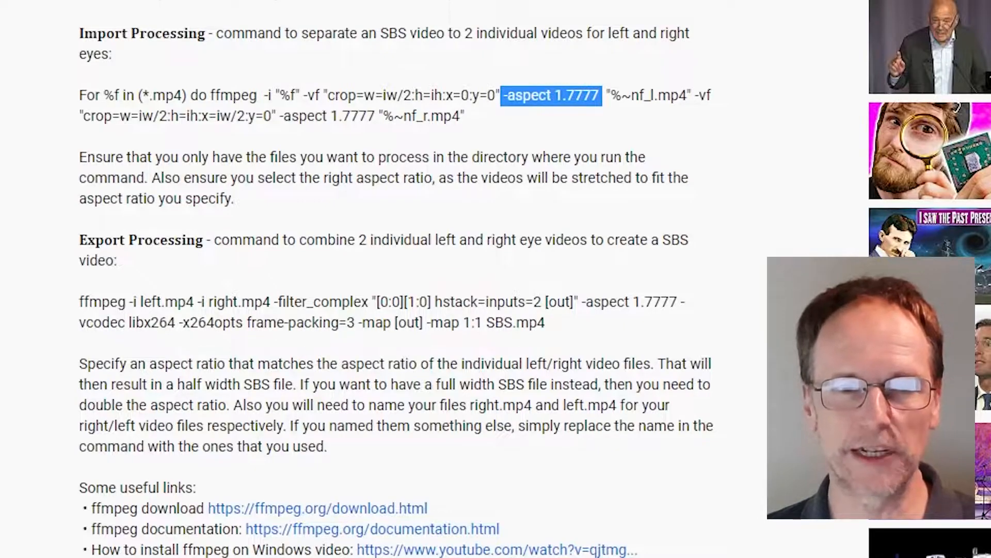
click(602, 98)
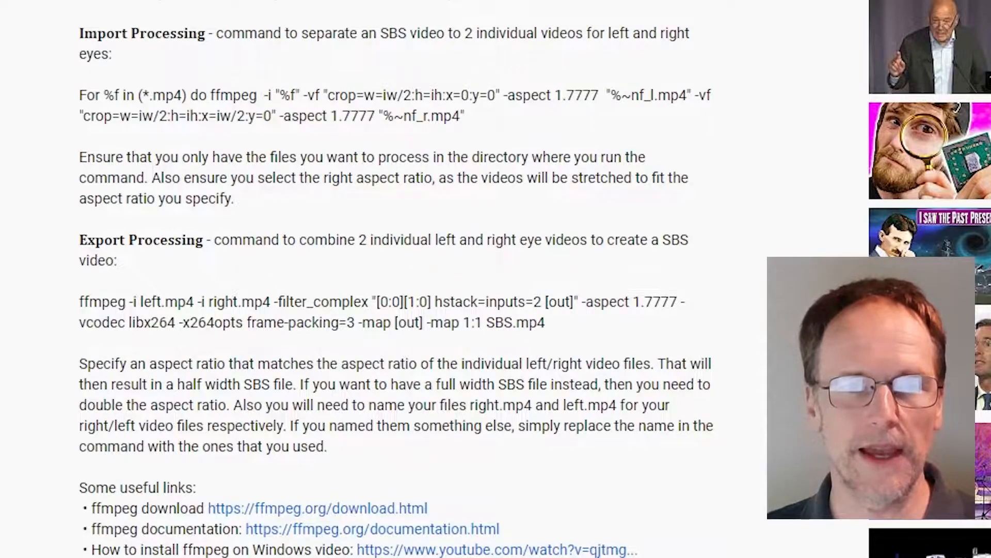
drag(277, 116, 376, 116)
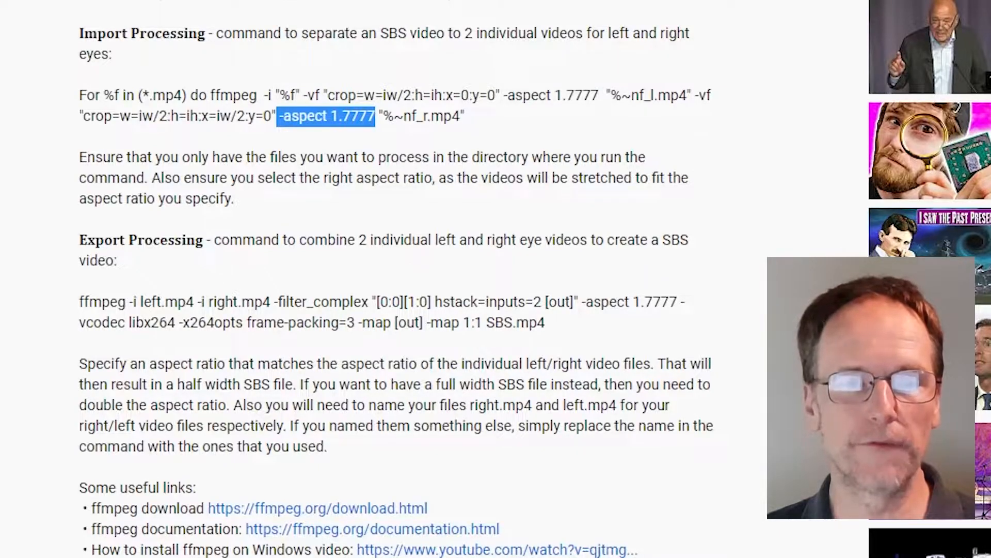
click(376, 116)
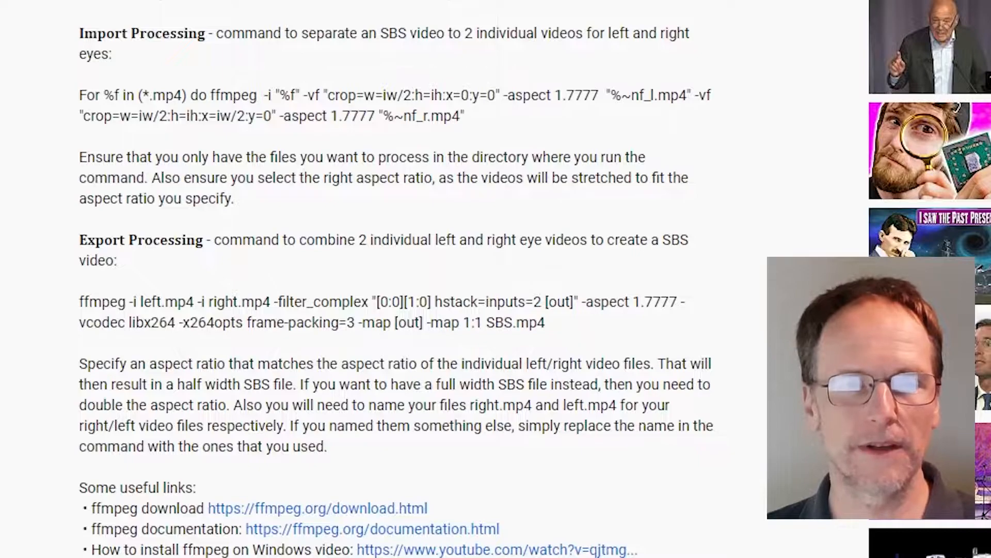
Step: Copy the complete Import Processing command from the description and minimize the browser window
drag(79, 95, 465, 116)
key(ctrl+c)
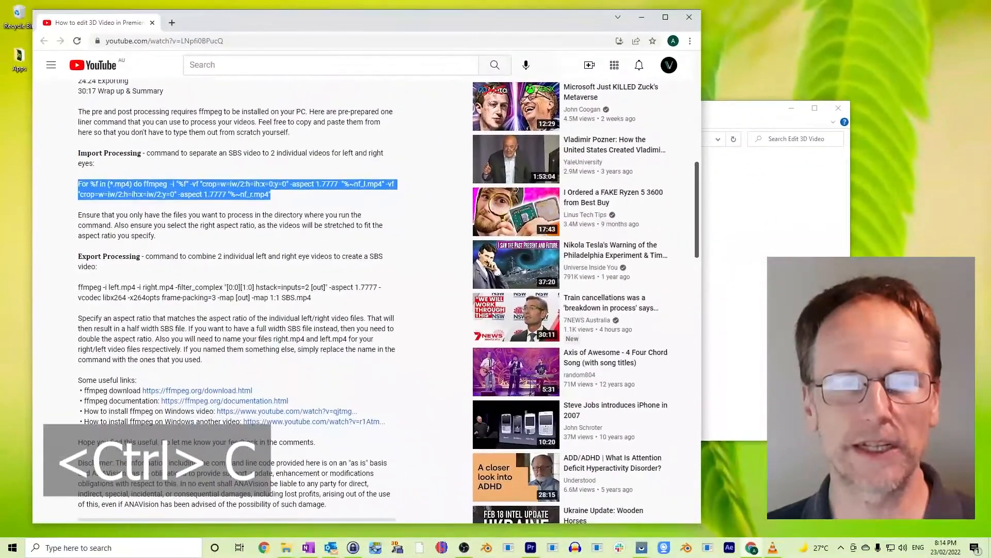
click(641, 17)
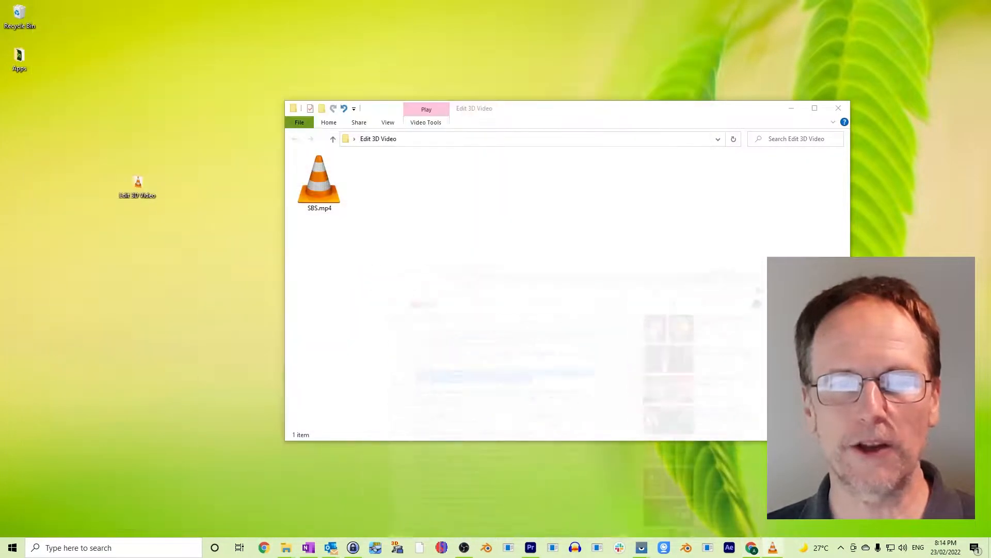
Step: Open a Command Prompt in the Edit 3D Video folder and paste the copied ffmpeg command there
click(671, 151)
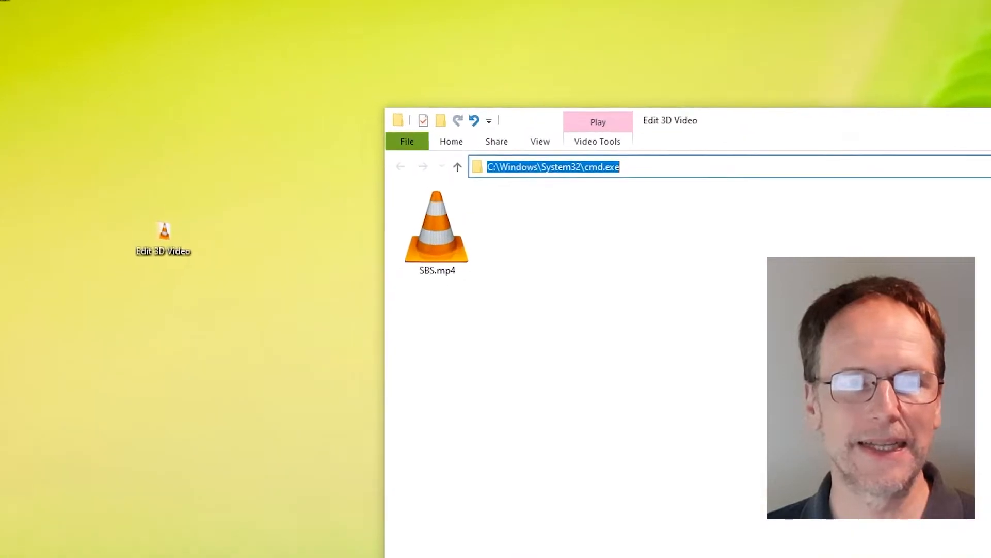
text(cmd)
key(Return)
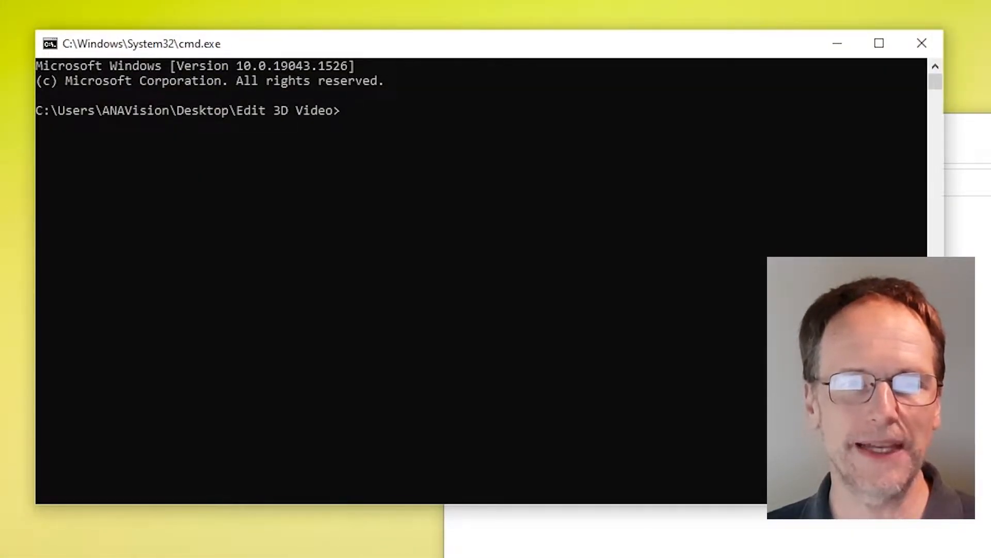
key(ctrl+v)
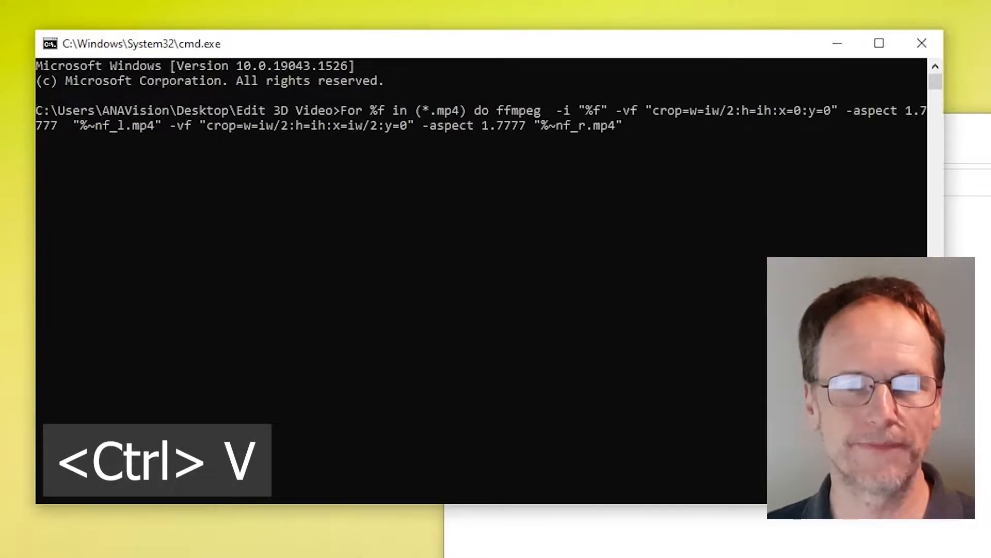
Step: Highlight the right-eye aspect option in the command and check the frame width and height in the SBS.mp4 file properties
drag(425, 125, 526, 126)
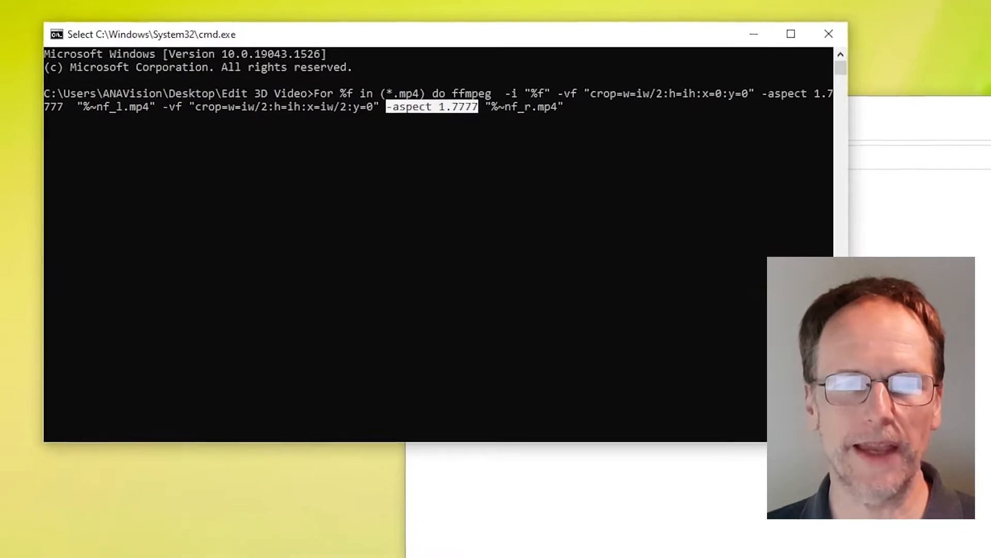
click(516, 449)
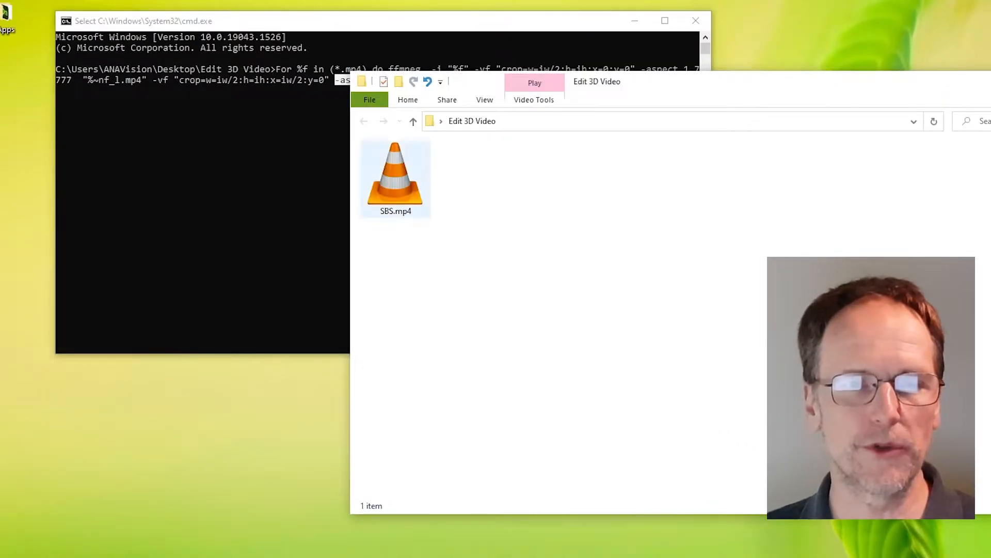
right_click(388, 182)
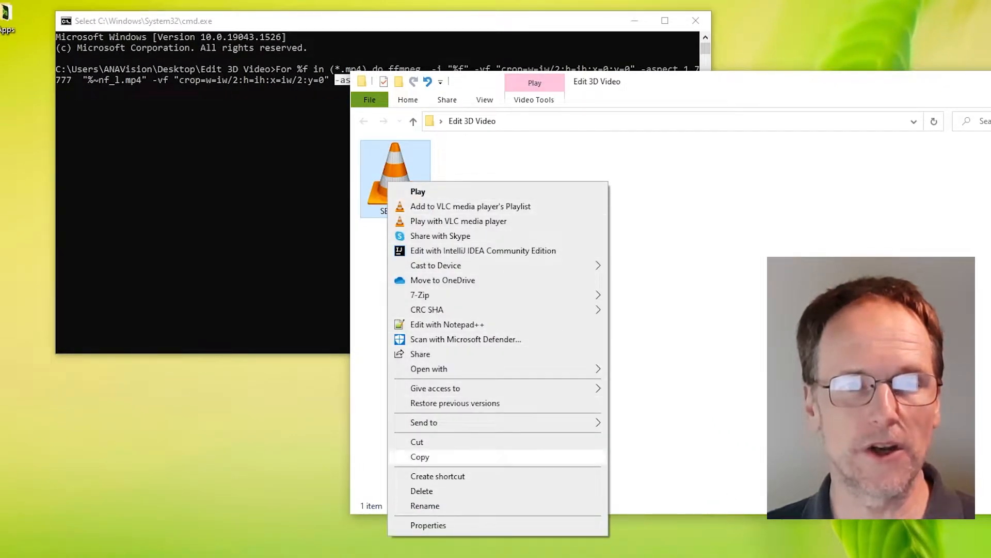
click(428, 526)
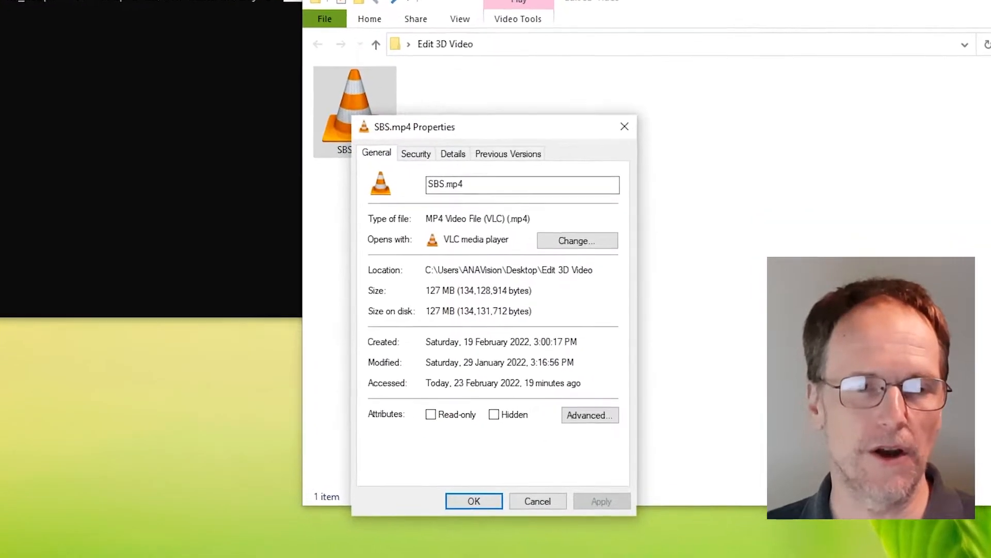
click(435, 113)
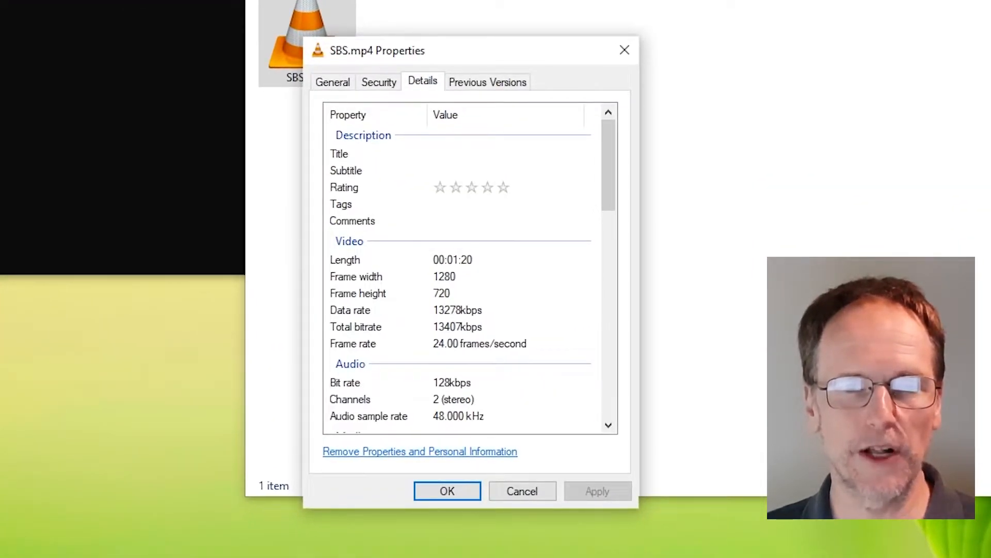
click(445, 277)
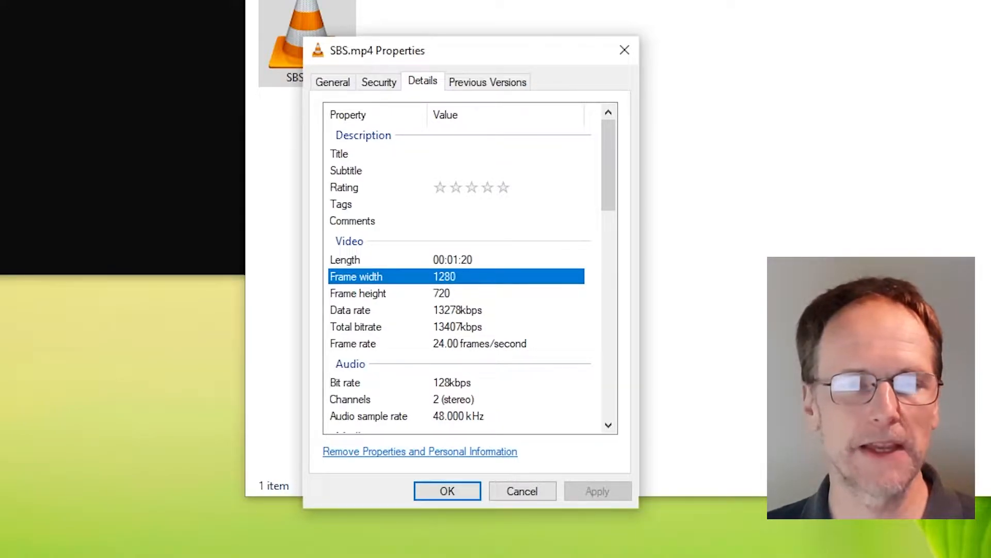
click(442, 294)
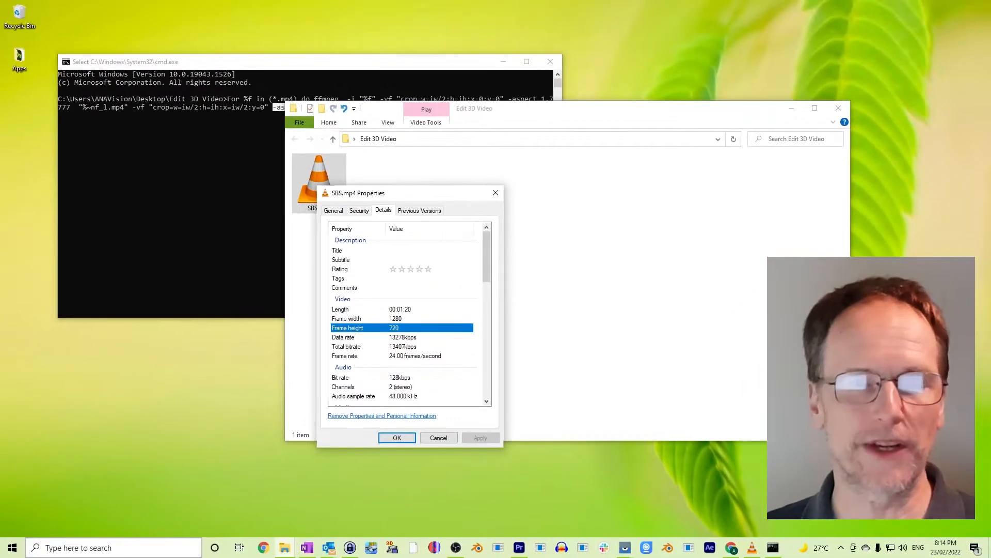
Step: Calculate the aspect ratio 1280 ÷ 720 in Calculator, and close both the calculator and the SBS.mp4 properties
key(super+s)
text(calc)
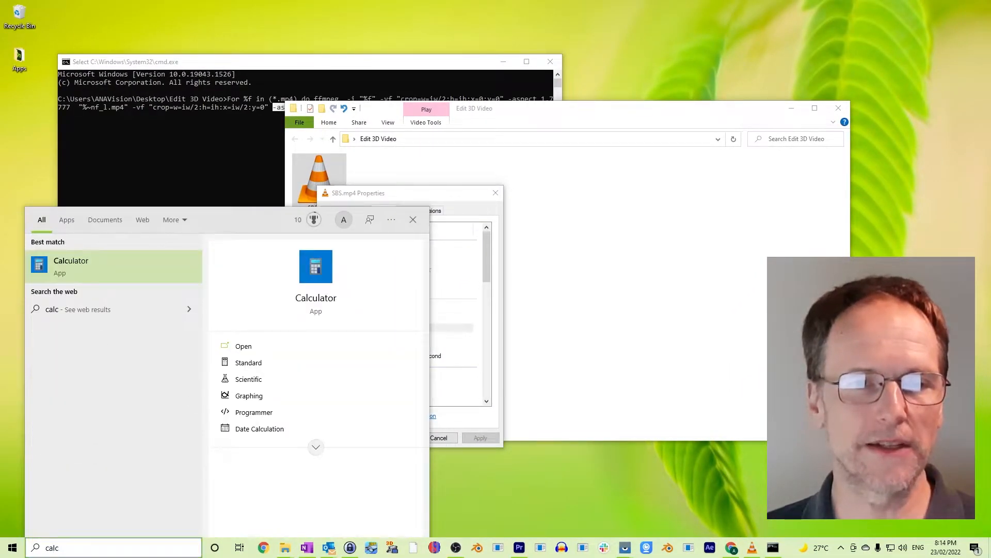
key(Return)
click(220, 301)
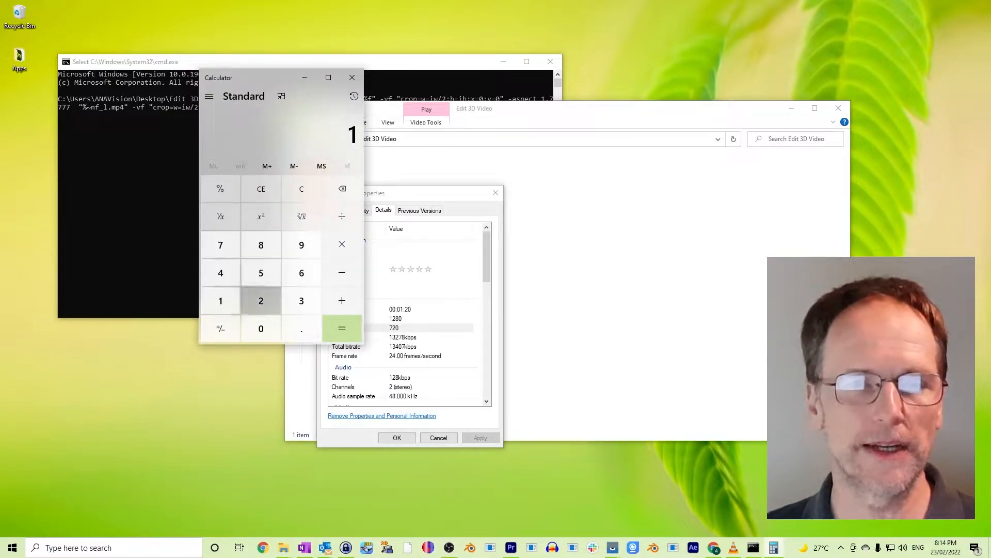
click(261, 300)
click(261, 245)
click(261, 328)
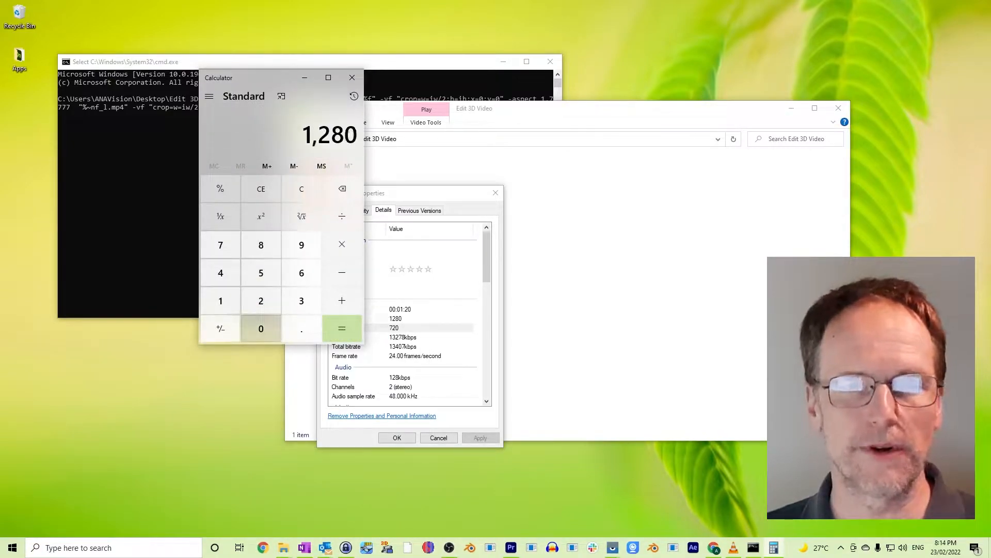
click(342, 216)
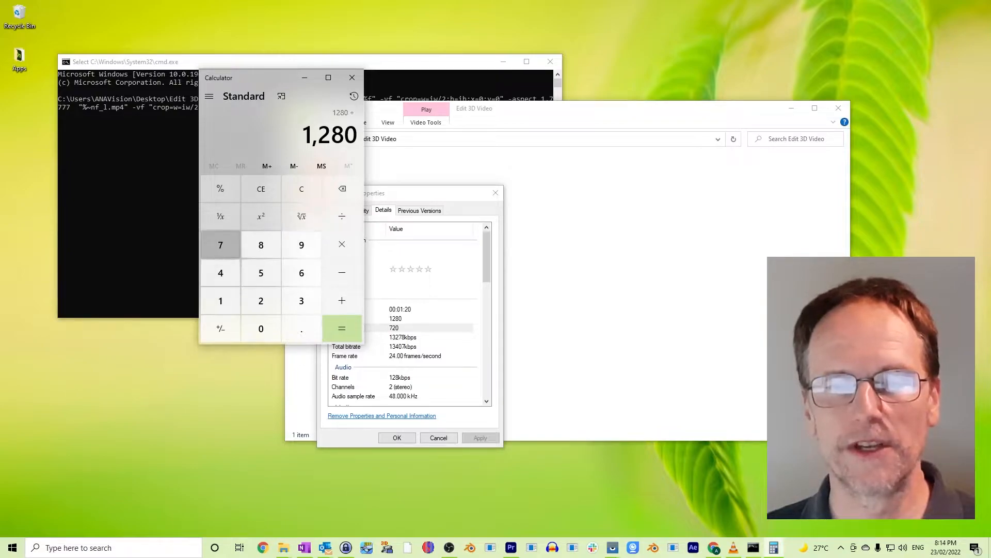
click(221, 245)
click(261, 300)
click(261, 328)
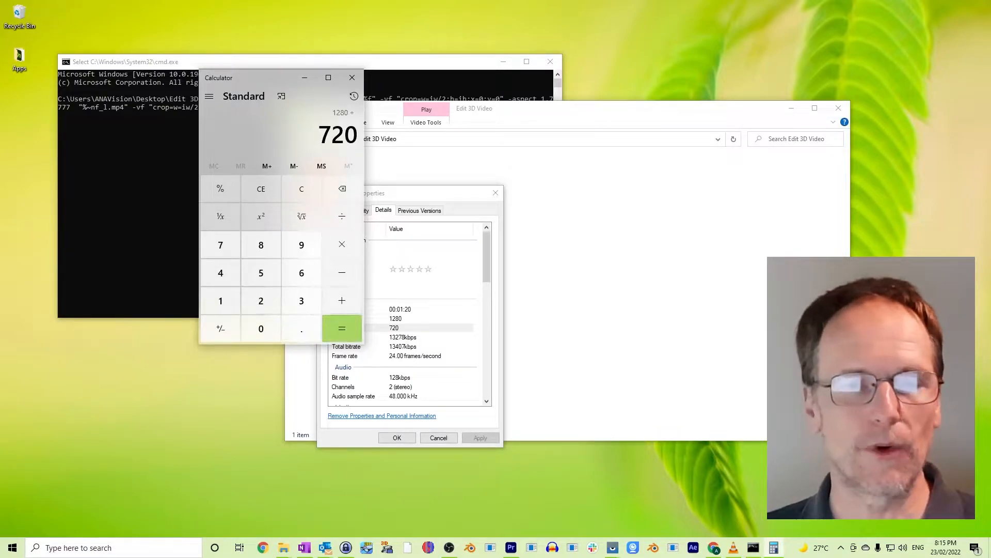
click(342, 328)
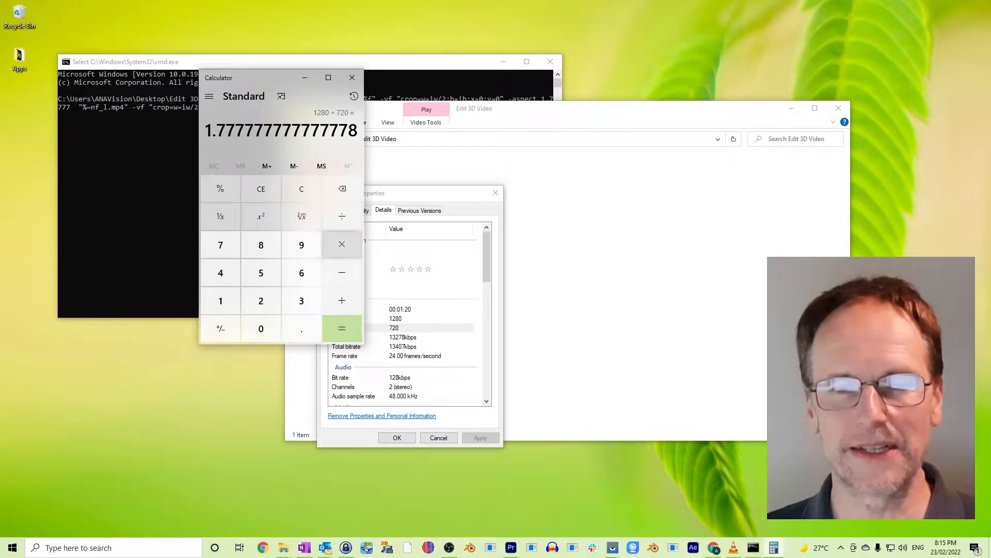
click(353, 78)
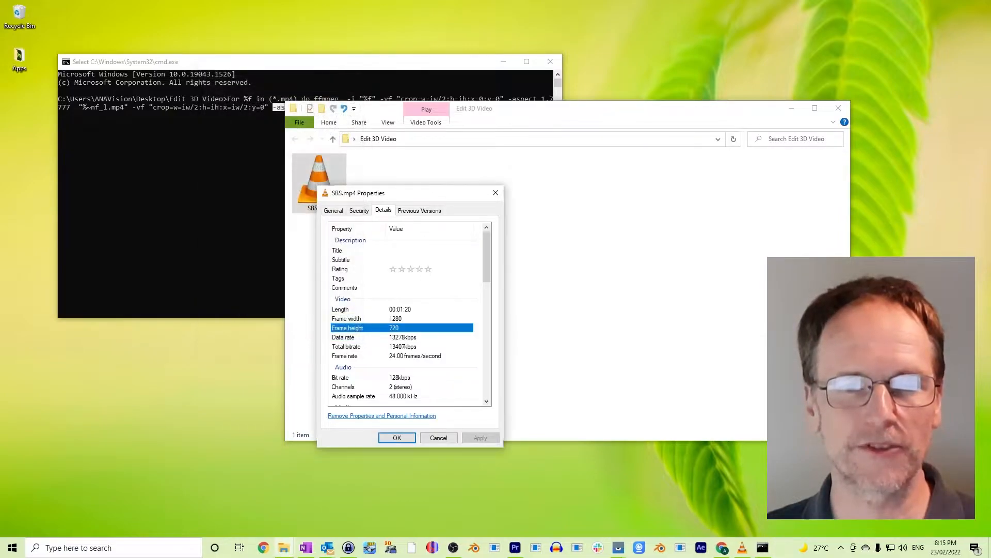
click(495, 192)
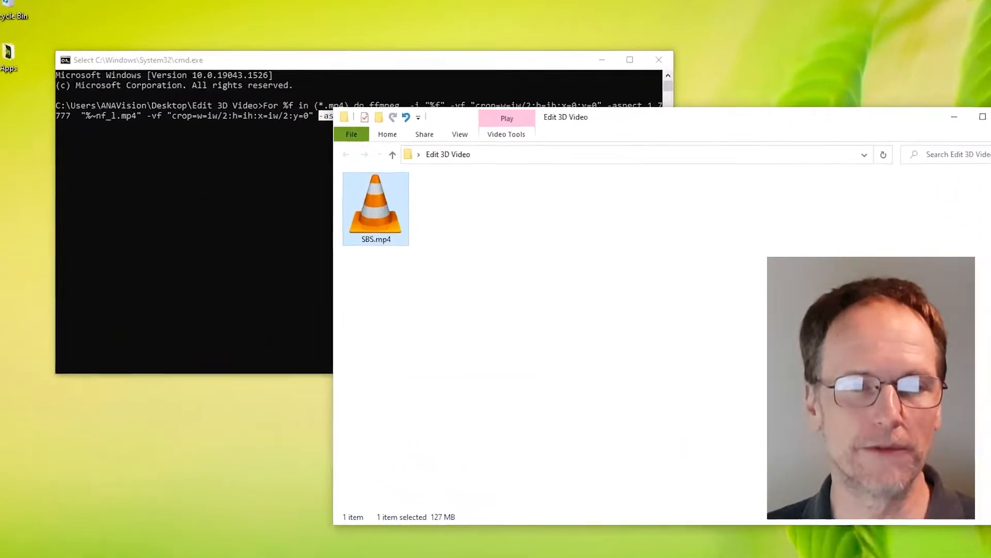
Step: Return to the Command Prompt, clear the text selection and run the pasted ffmpeg split command
key(alt+Tab)
key(Escape)
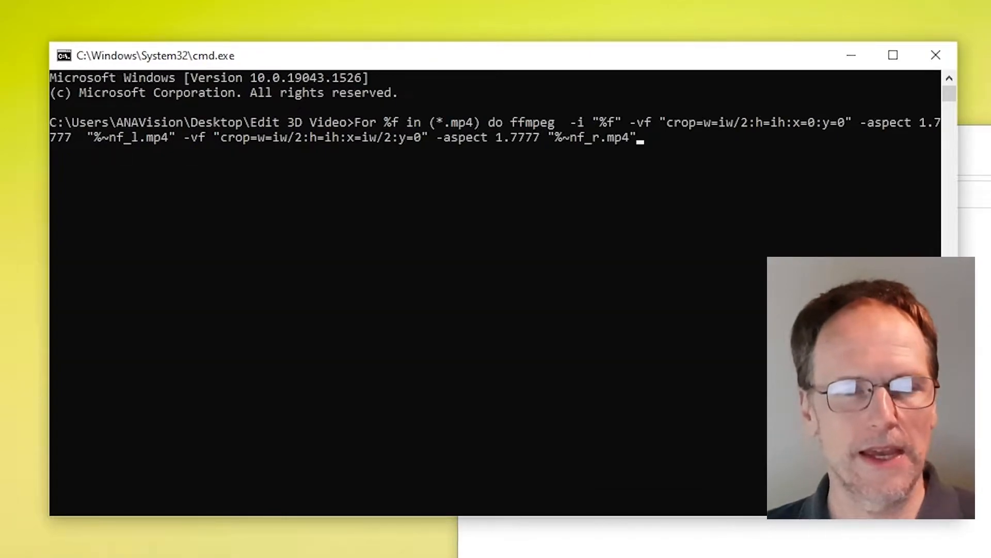
key(Return)
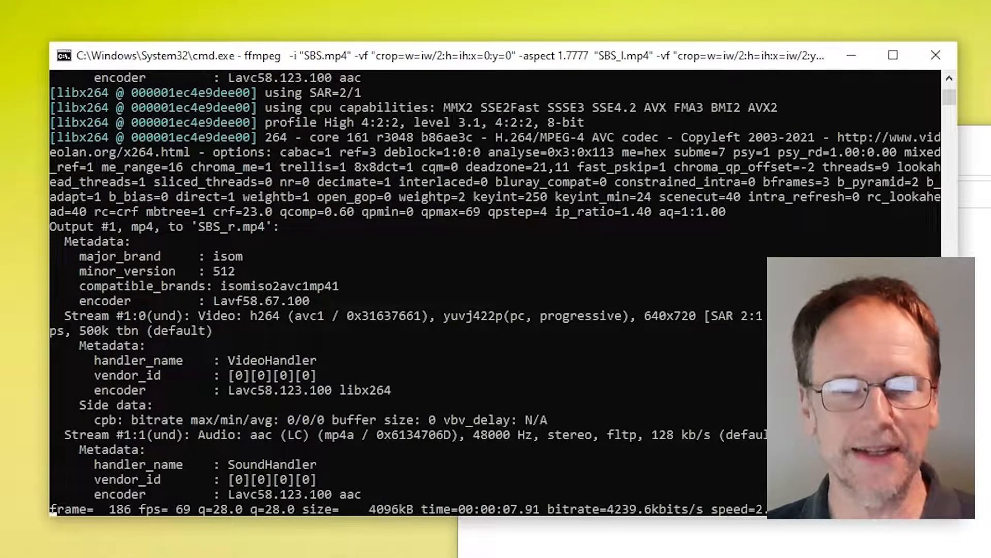
Step: Check the Edit 3D Video folder for the SBS_l.mp4 and SBS_r.mp4 output files and monitor the ffmpeg conversion until it finishes
key(alt+Tab)
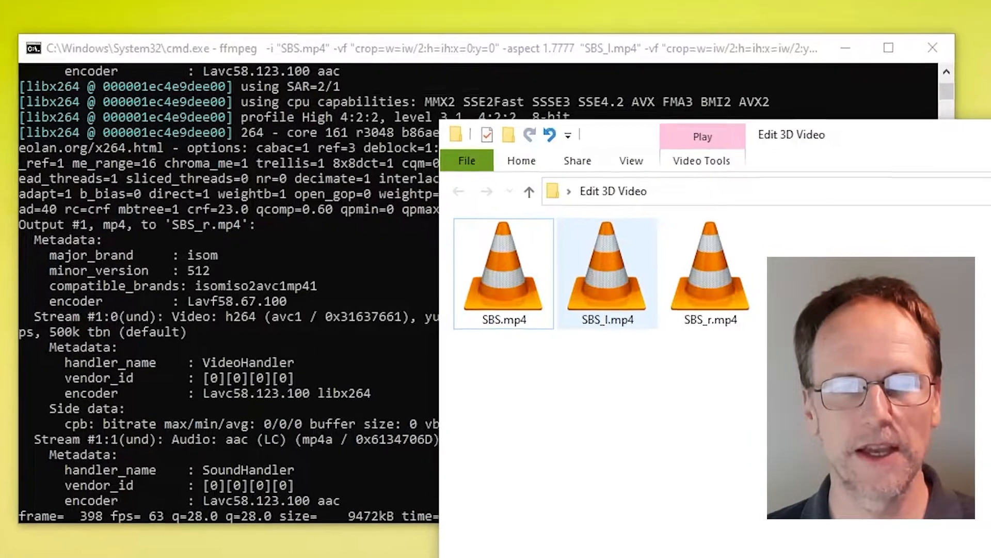
click(620, 274)
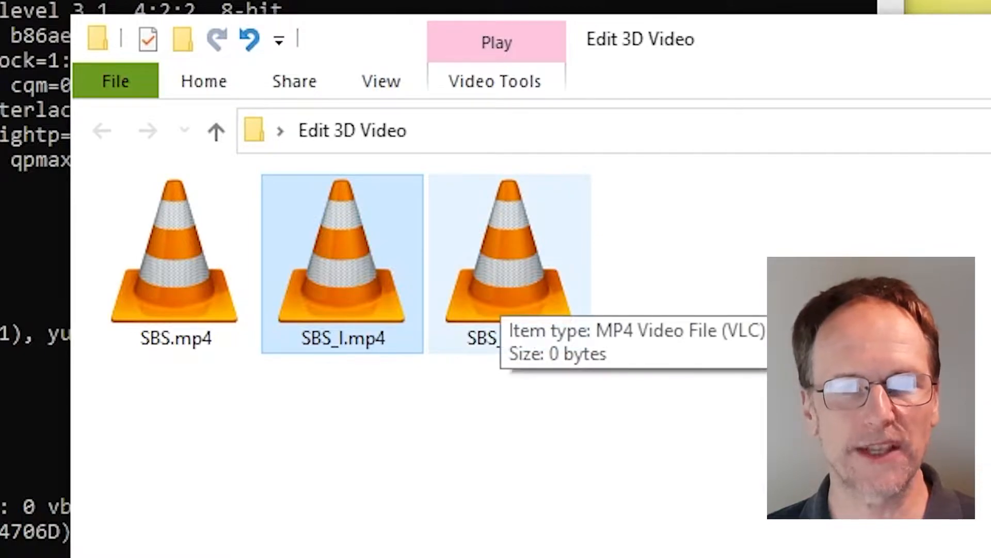
click(510, 264)
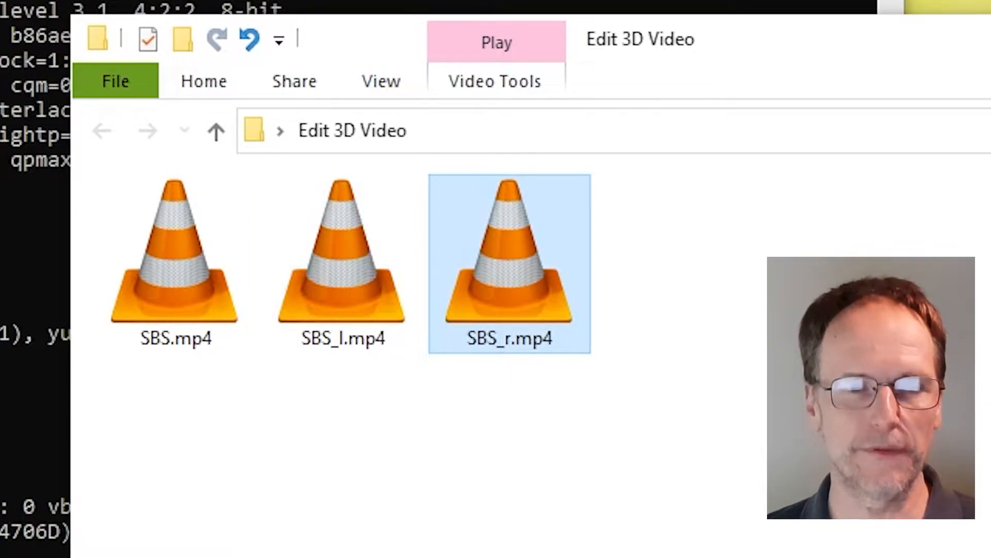
click(656, 372)
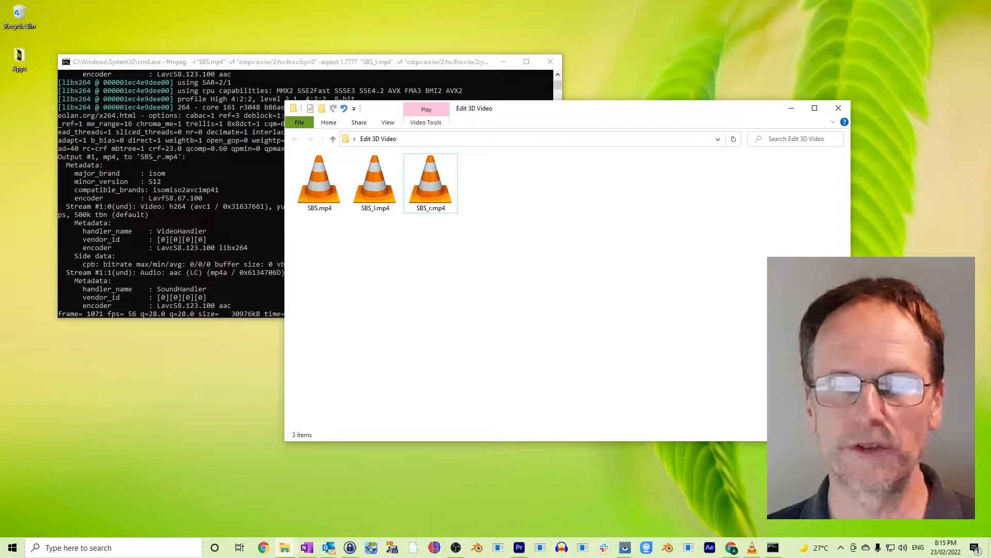
key(alt+Tab)
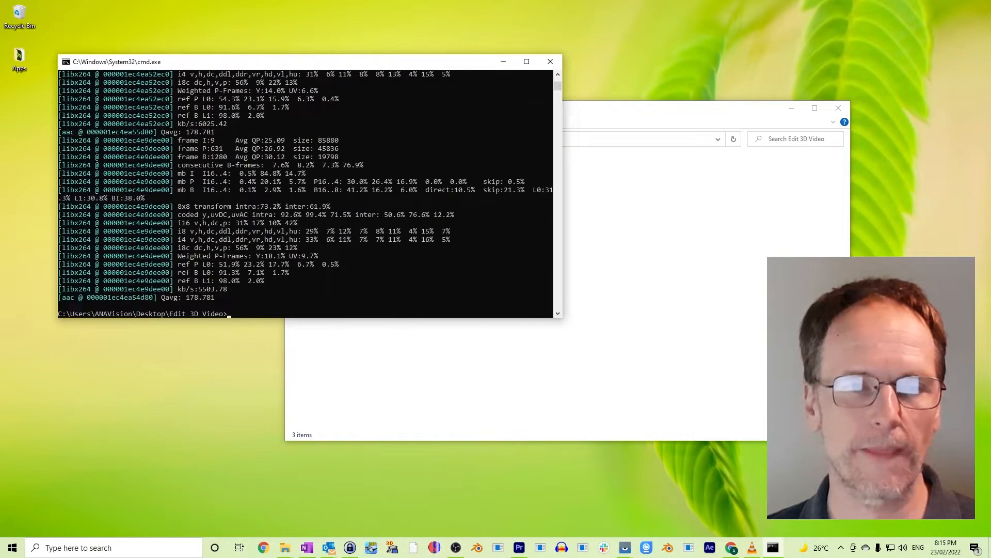
key(alt+Tab)
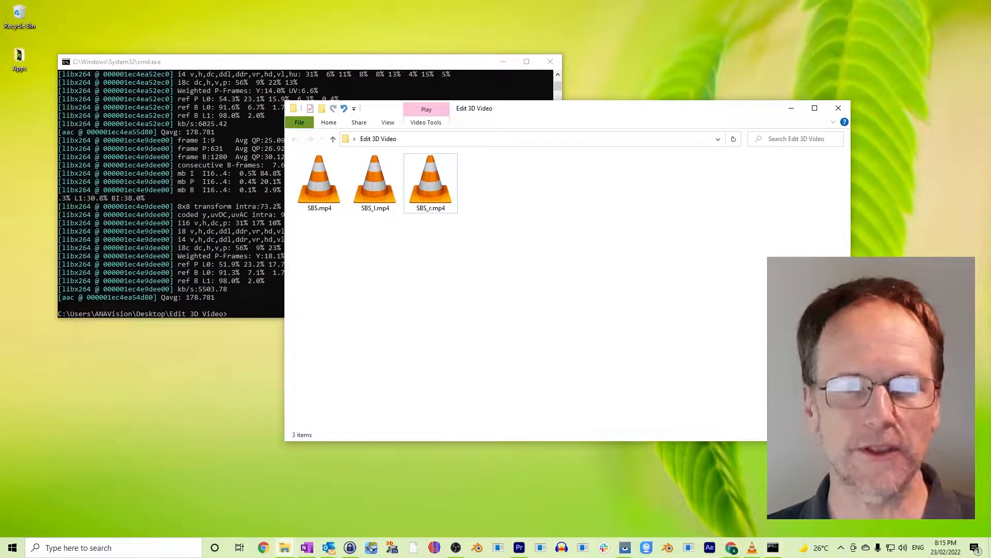
key(alt+Tab)
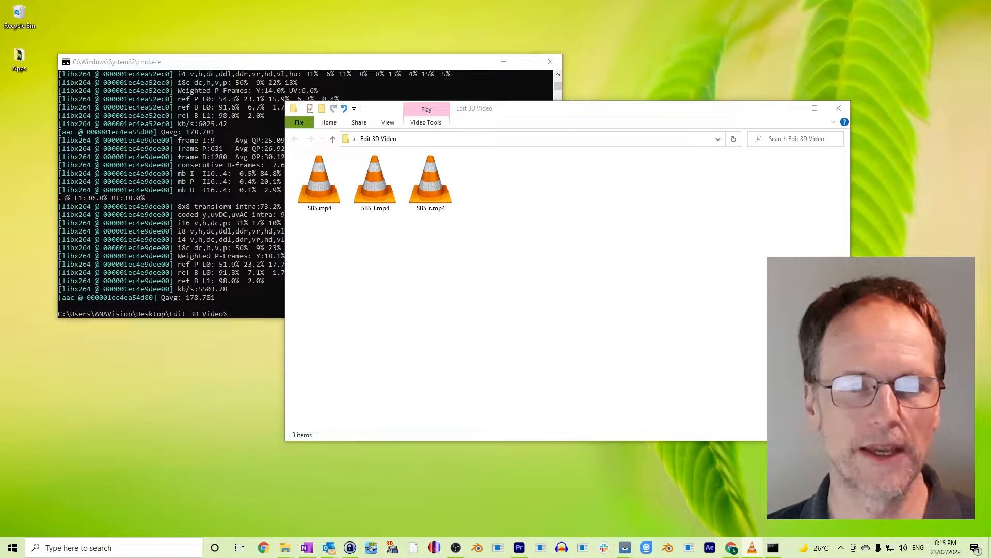
Step: Play SBS_l.mp4 and SBS_r.mp4 one after the other in VLC to check them, closing the player each time
click(375, 183)
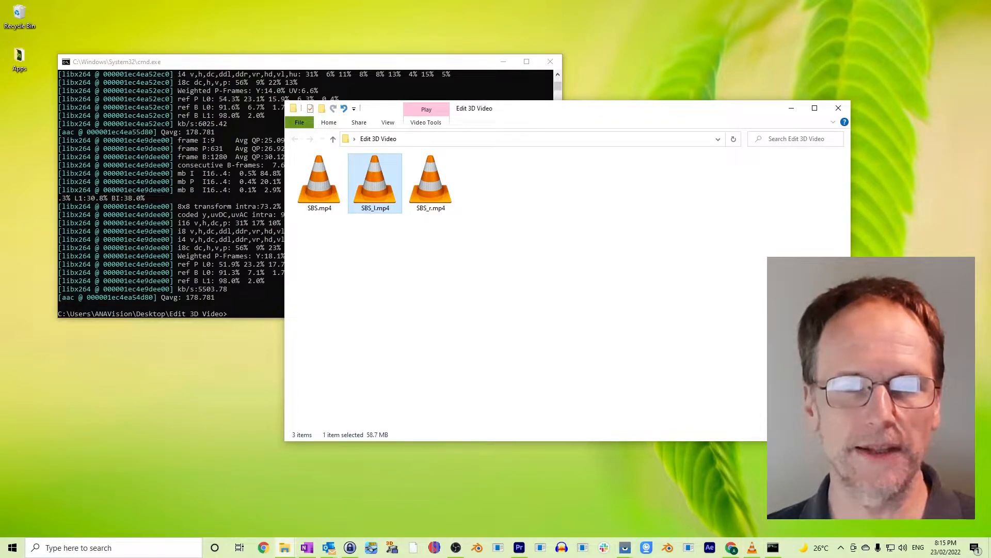
key(Return)
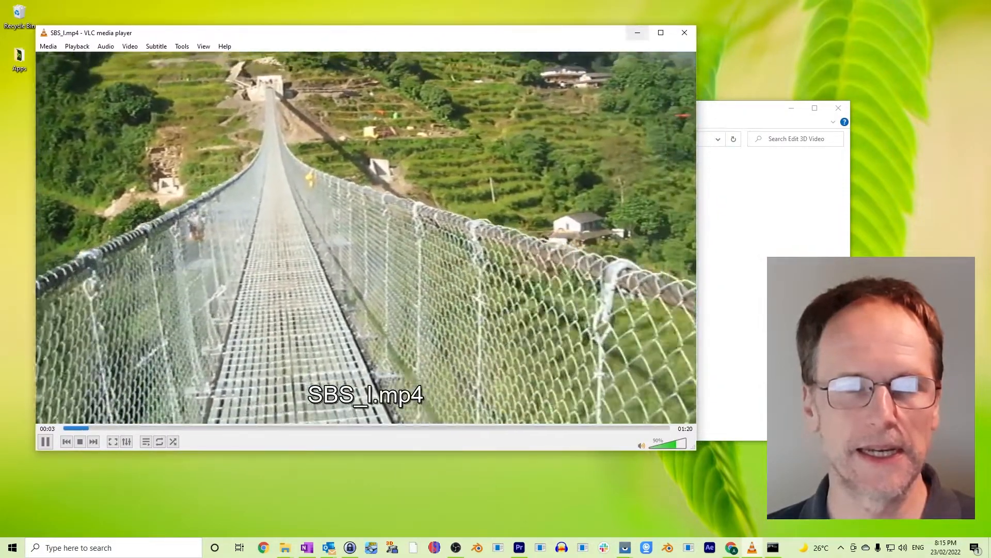
click(685, 32)
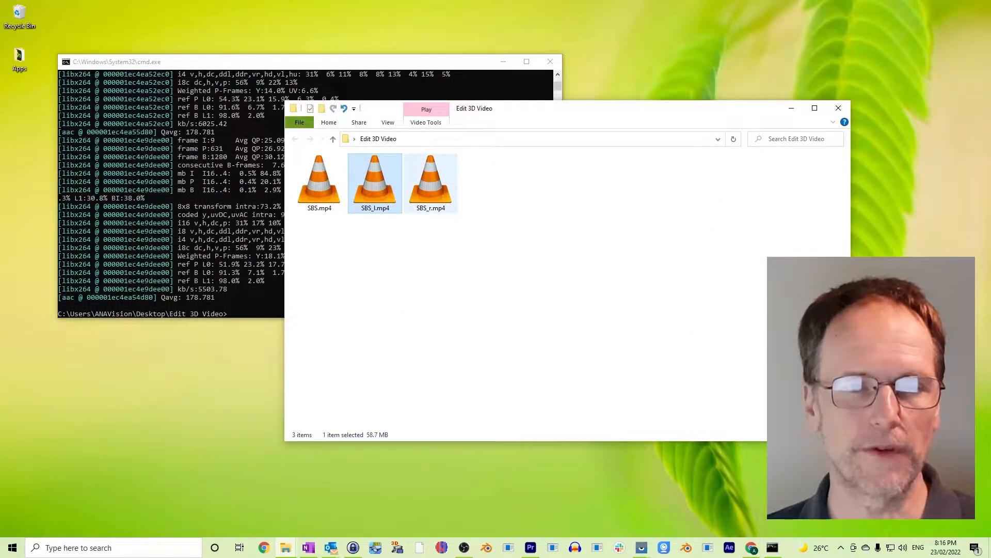
double_click(430, 183)
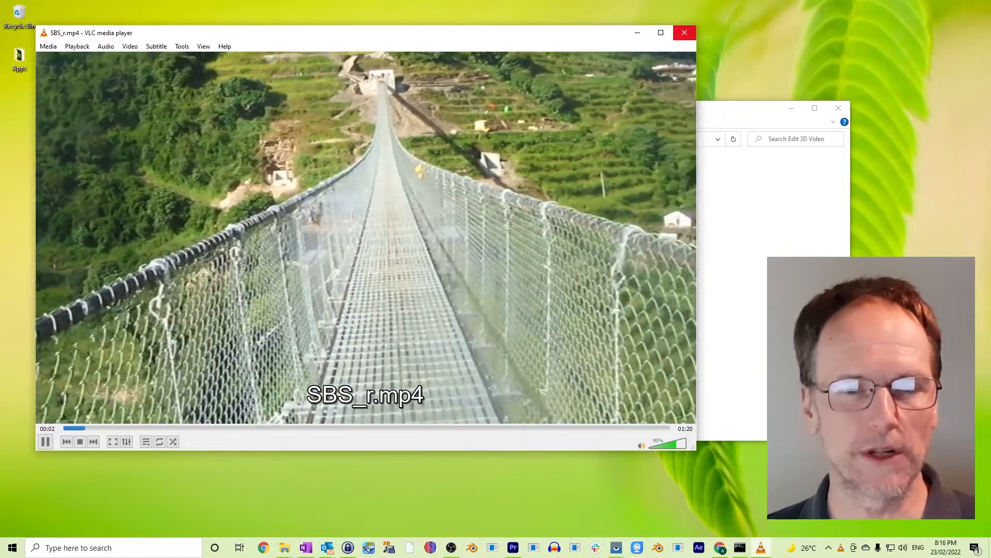
click(684, 33)
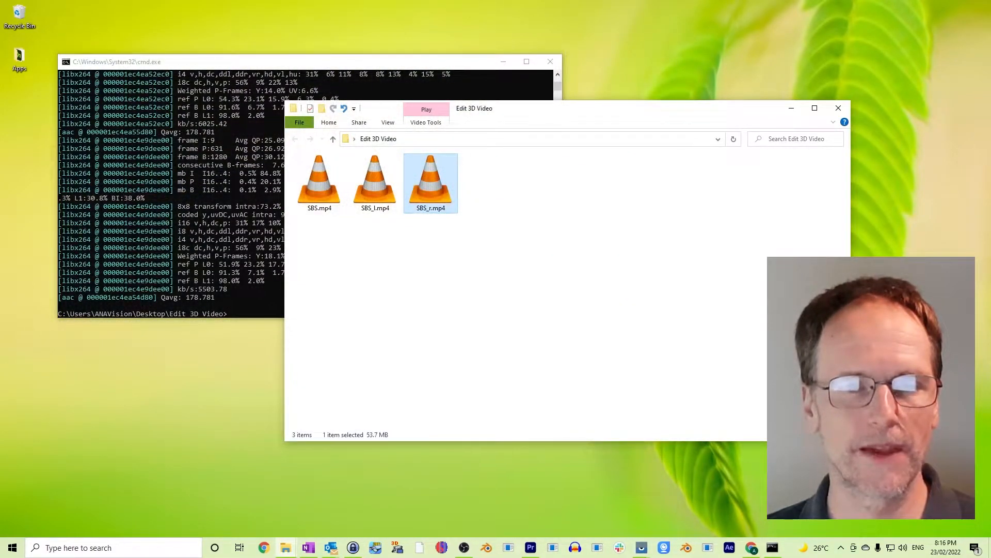
Step: Switch to Premiere Pro, create a sequence from SBS_l.mp4 and place SBS_r.mp4 above it on track V2 at the sequence start
click(609, 289)
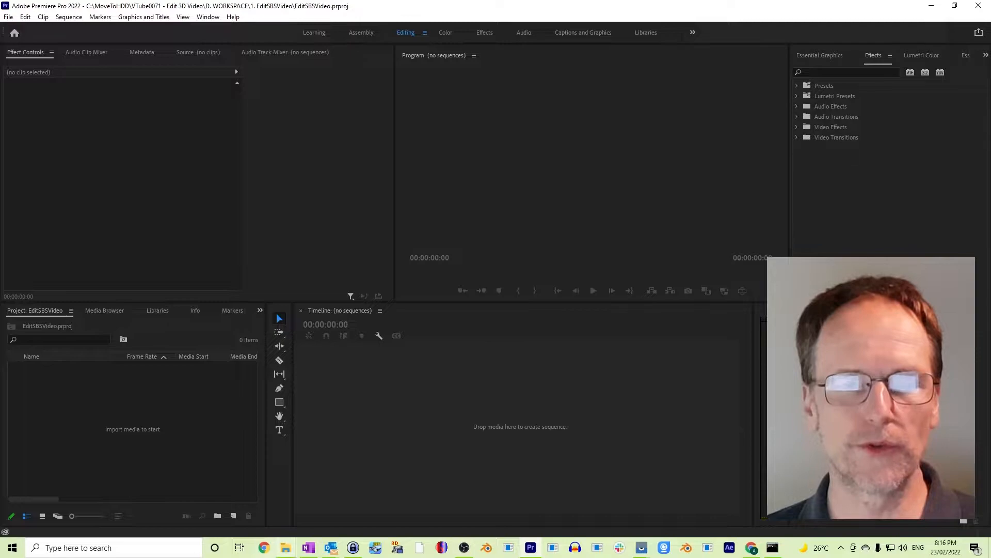
click(286, 548)
click(175, 501)
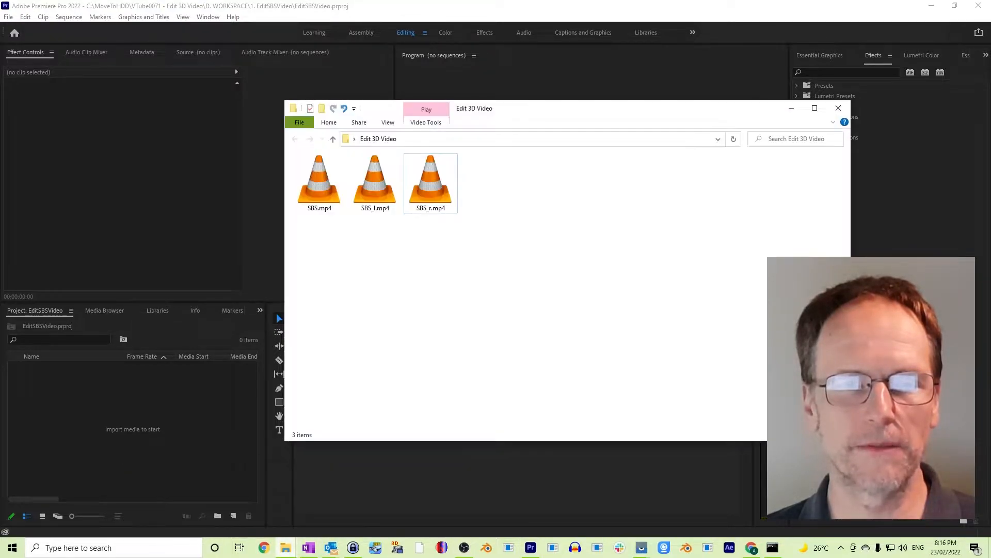
drag(546, 110, 693, 50)
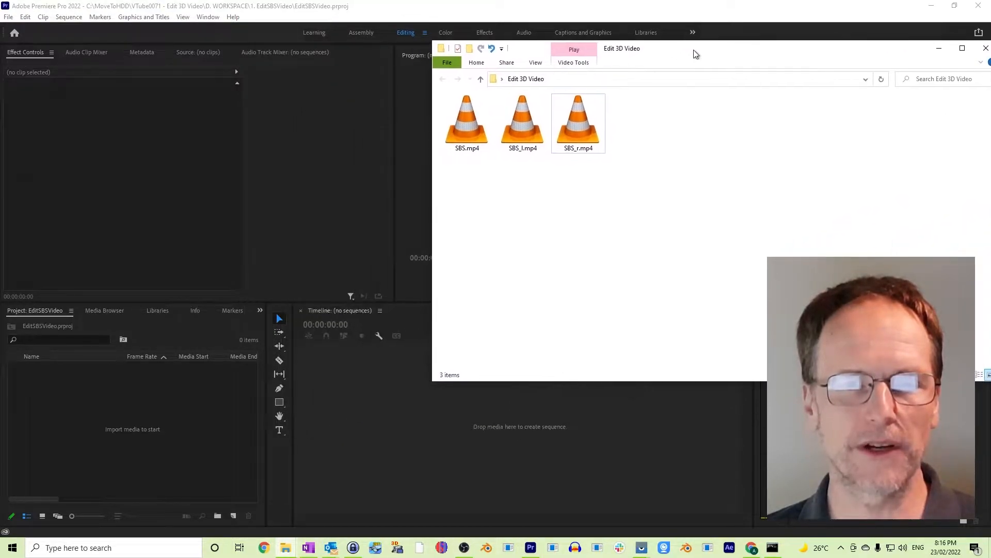
drag(523, 121, 304, 404)
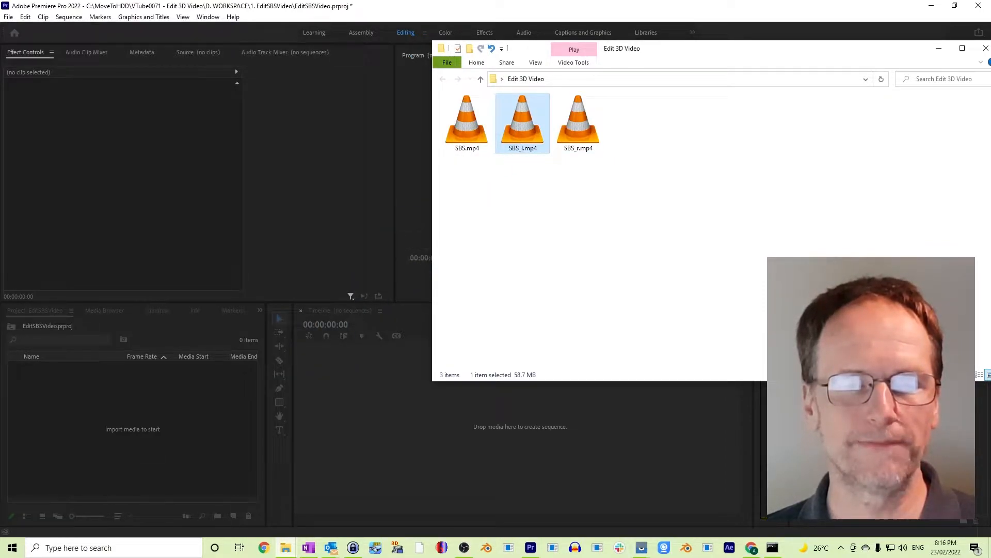
click(578, 123)
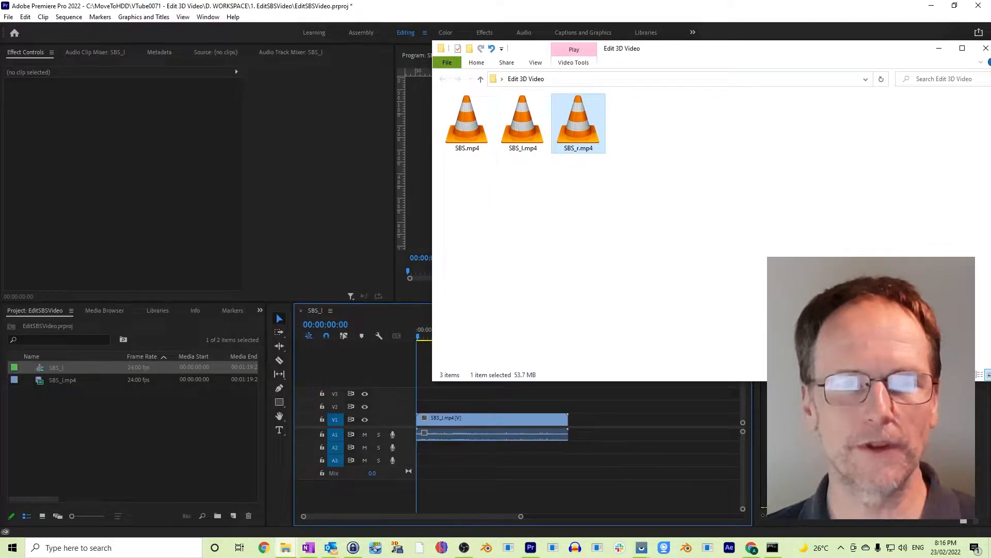
drag(578, 123, 430, 395)
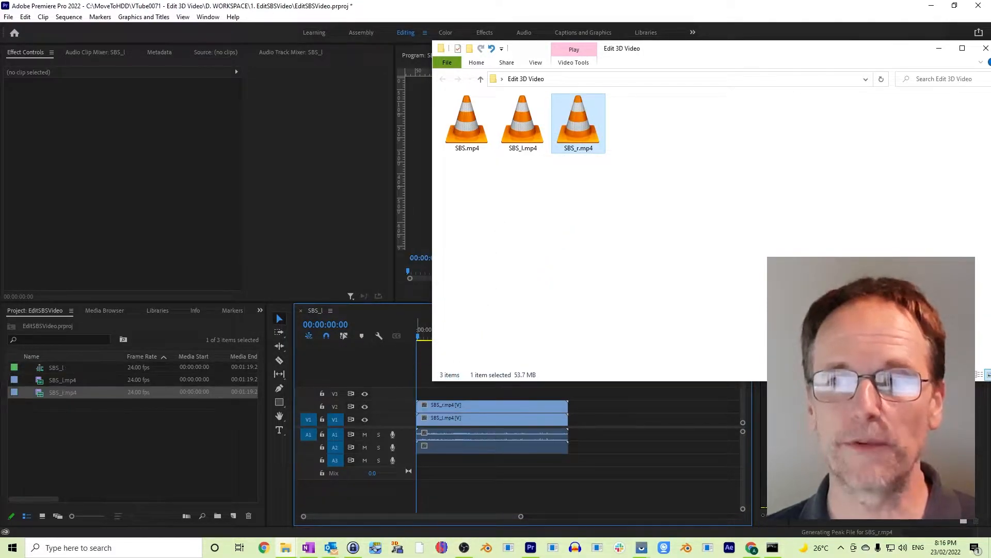
Step: Clear the Explorer window out of the way and apply the Color Balance (RGB) effect to both SBS_l.mp4 and SBS_r.mp4 on the timeline
click(940, 49)
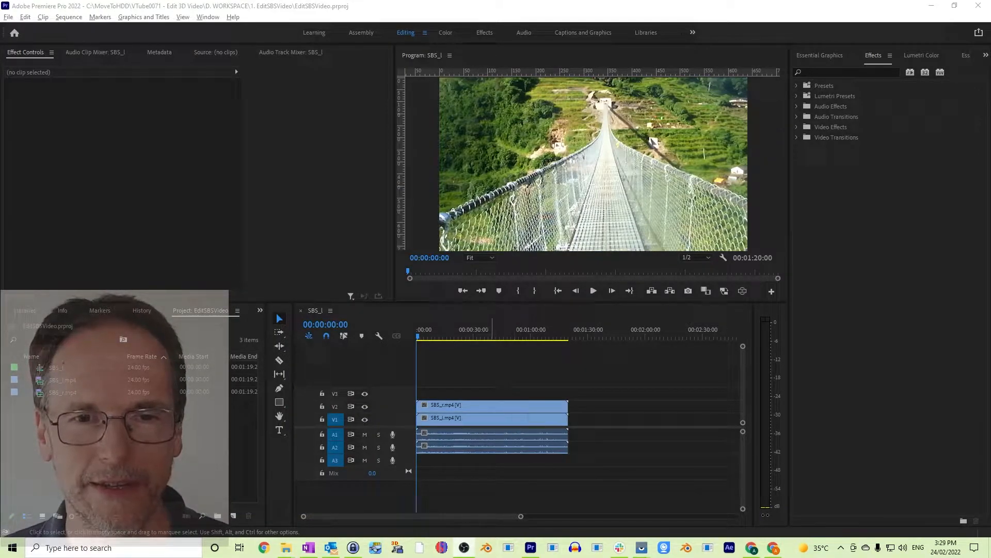
click(493, 419)
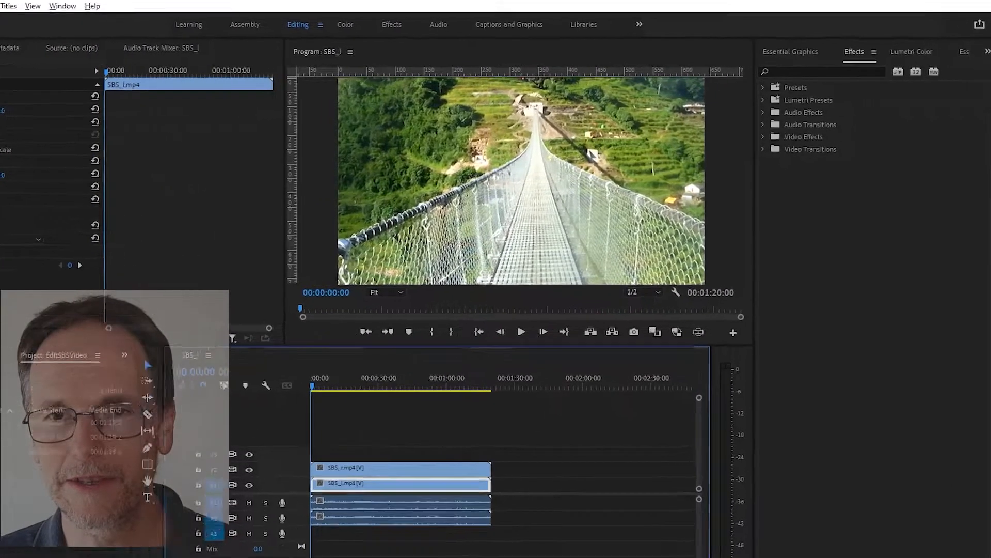
click(819, 72)
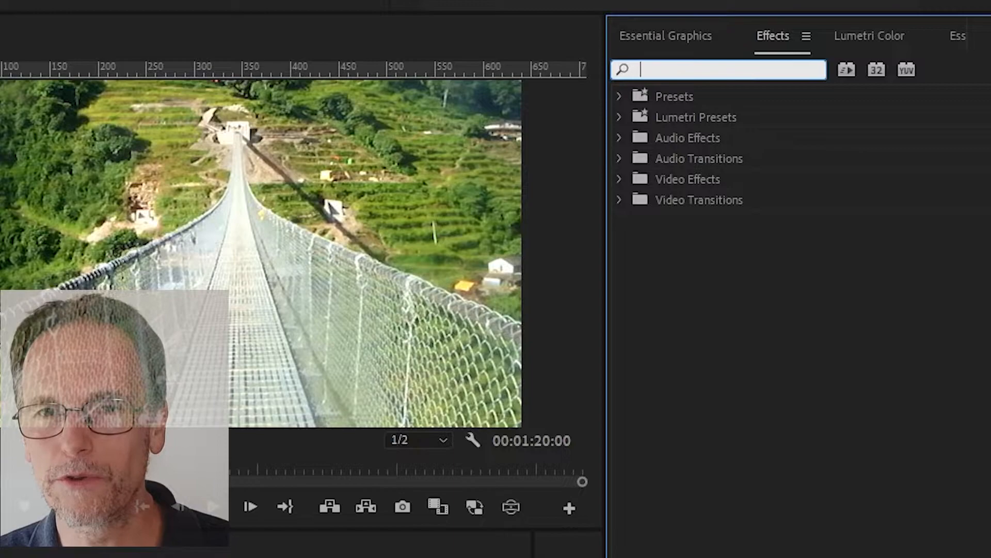
text(rg)
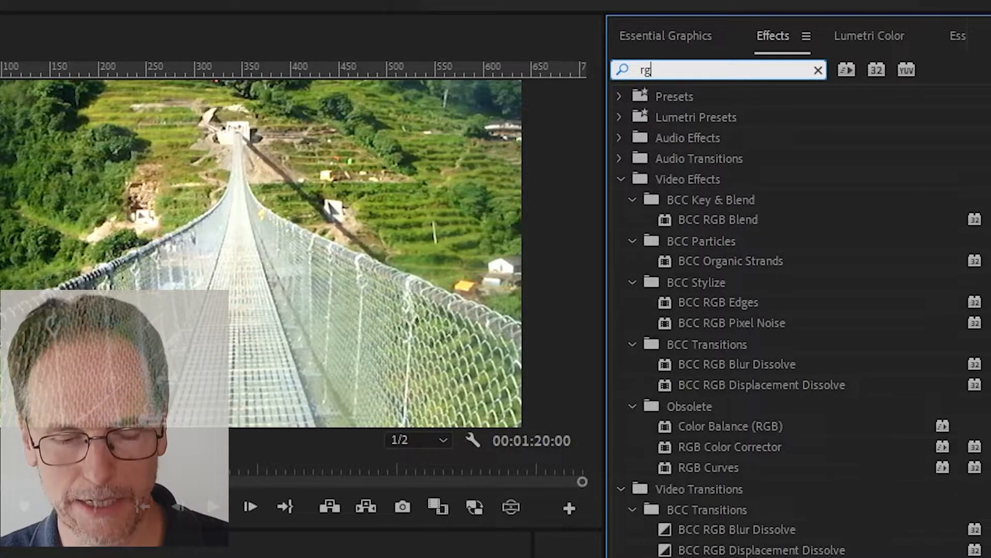
text(b)
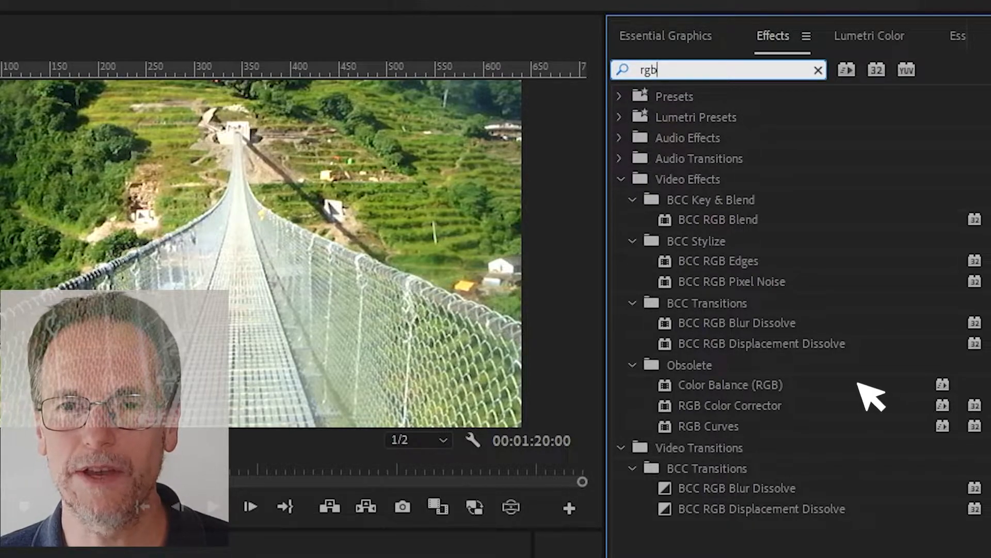
click(797, 389)
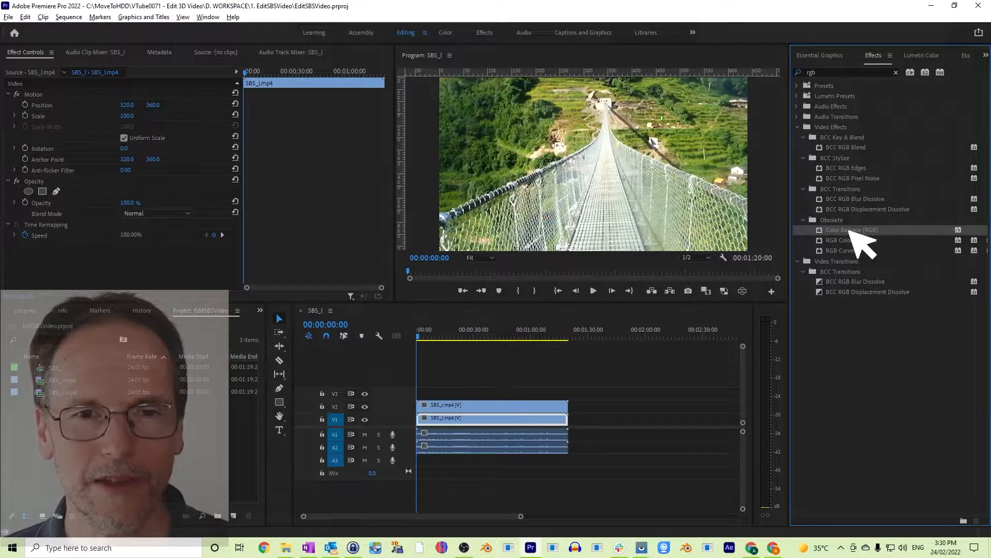
drag(851, 231, 483, 417)
drag(851, 231, 483, 406)
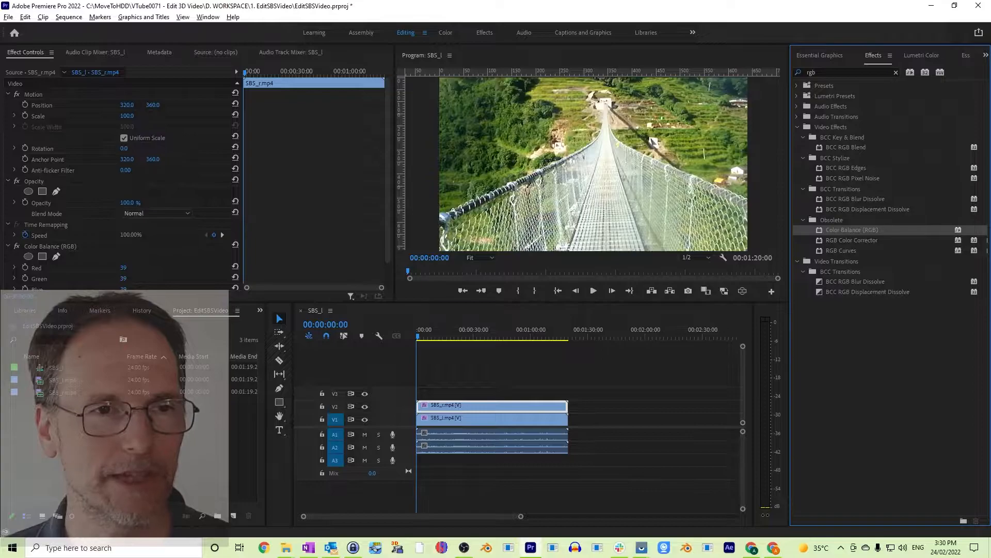
Step: Tint SBS_r.mp4 cyan by setting its Color Balance (RGB) to Red 0, Green 100 and Blue 100
scroll(124, 180, down, 2)
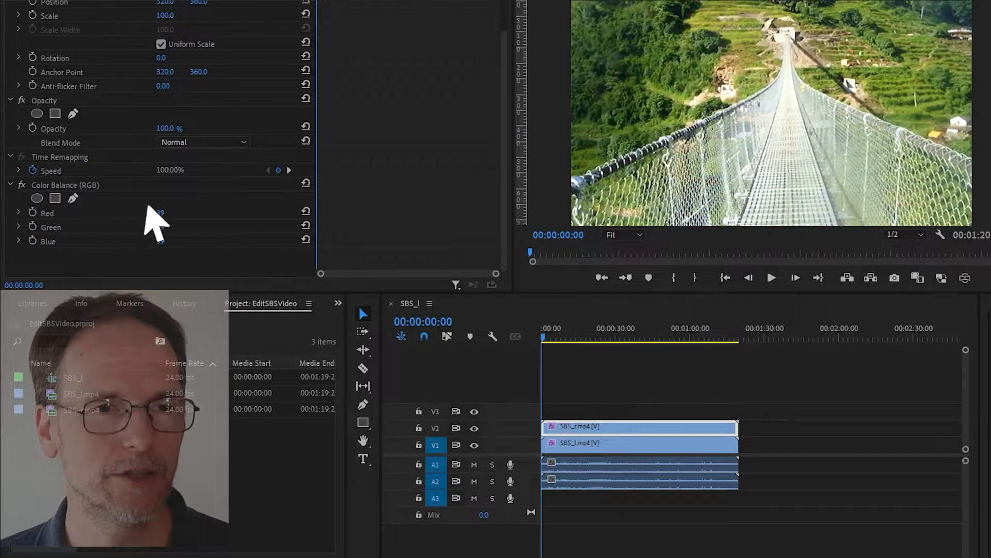
click(180, 213)
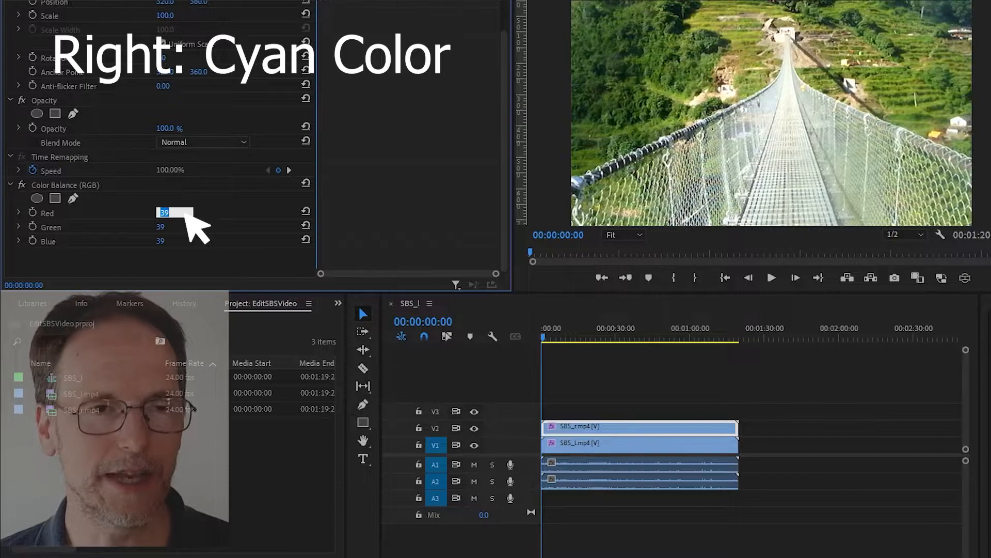
text(0)
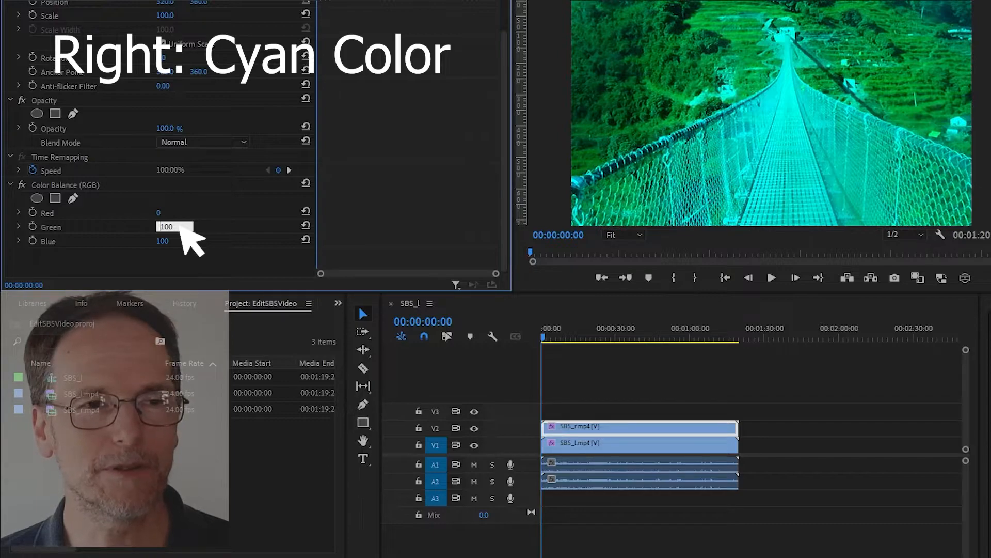
click(187, 240)
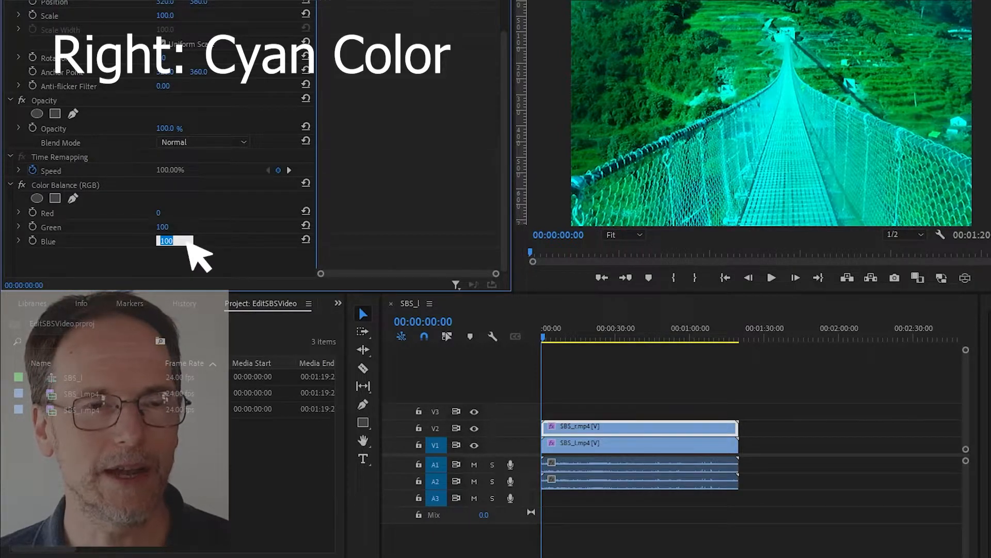
key(Return)
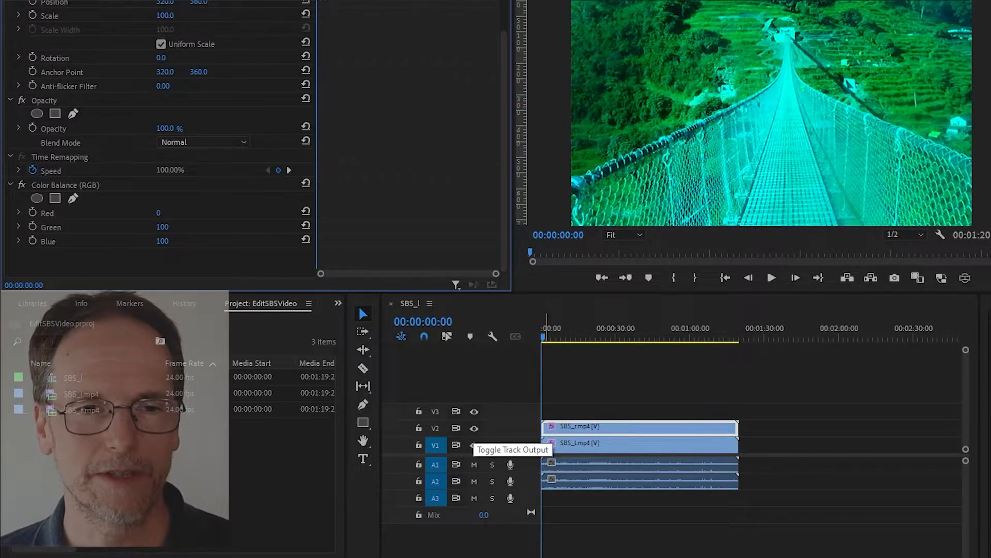
Step: Hide track V2 and tint SBS_l.mp4 red by setting its Color Balance (RGB) to Red 100, Green 0 and Blue 0
click(474, 428)
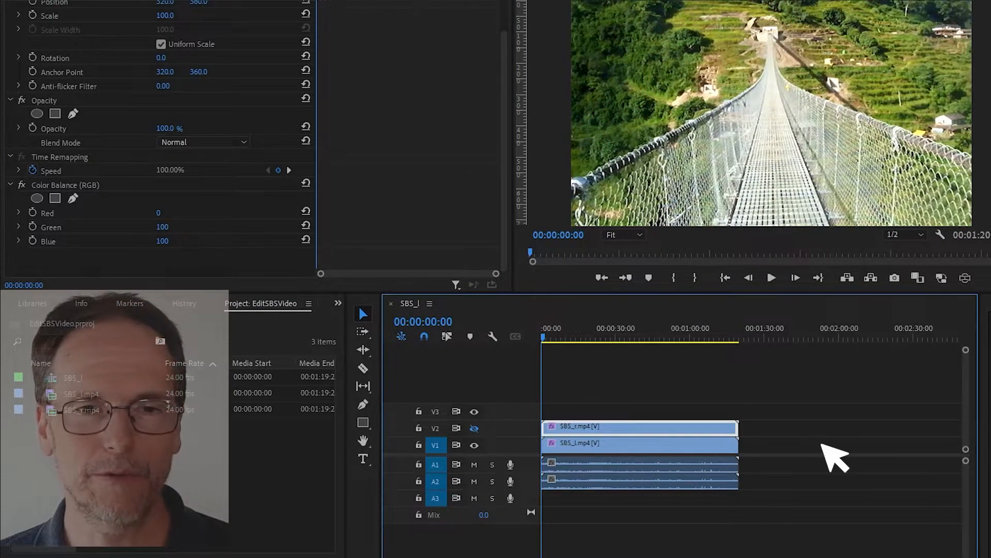
click(646, 445)
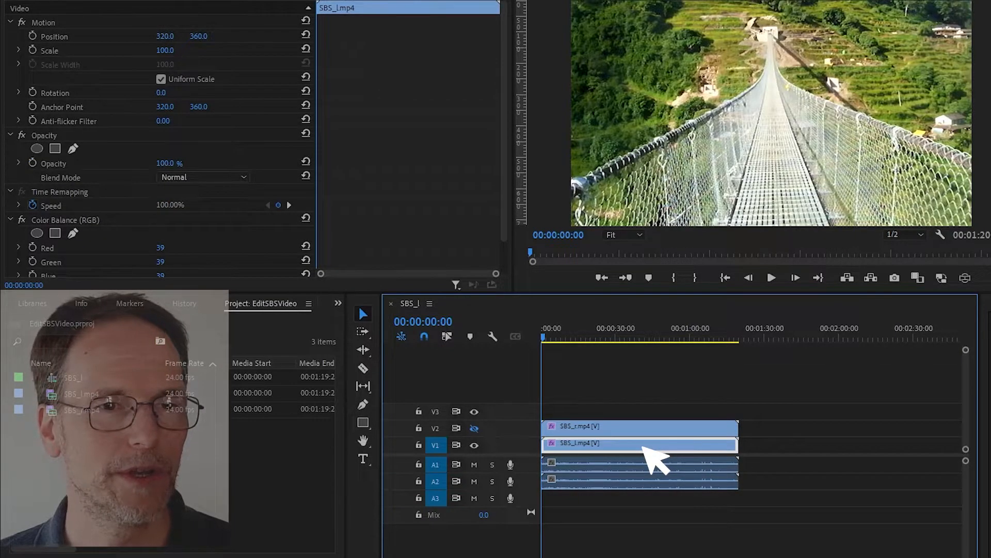
scroll(155, 181, down, 2)
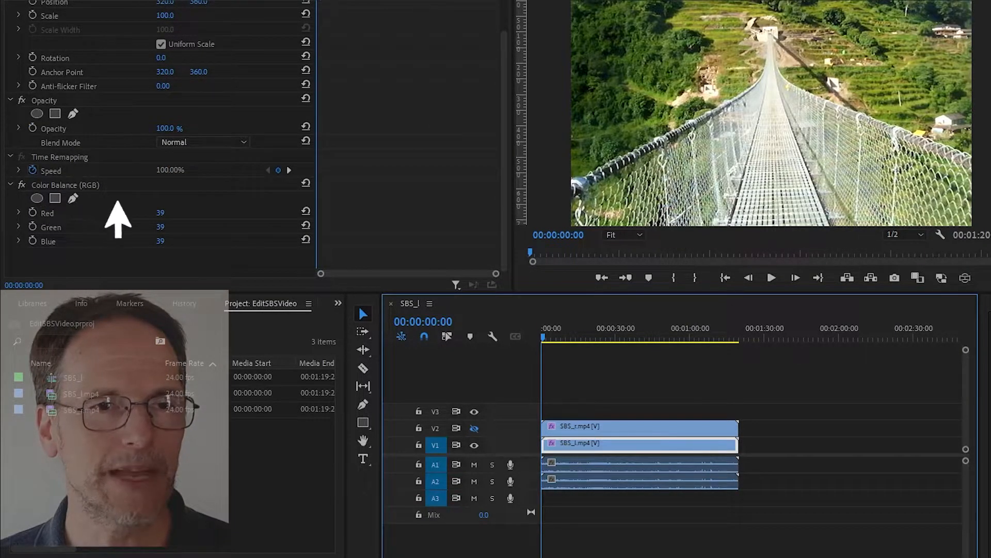
click(161, 212)
text(100)
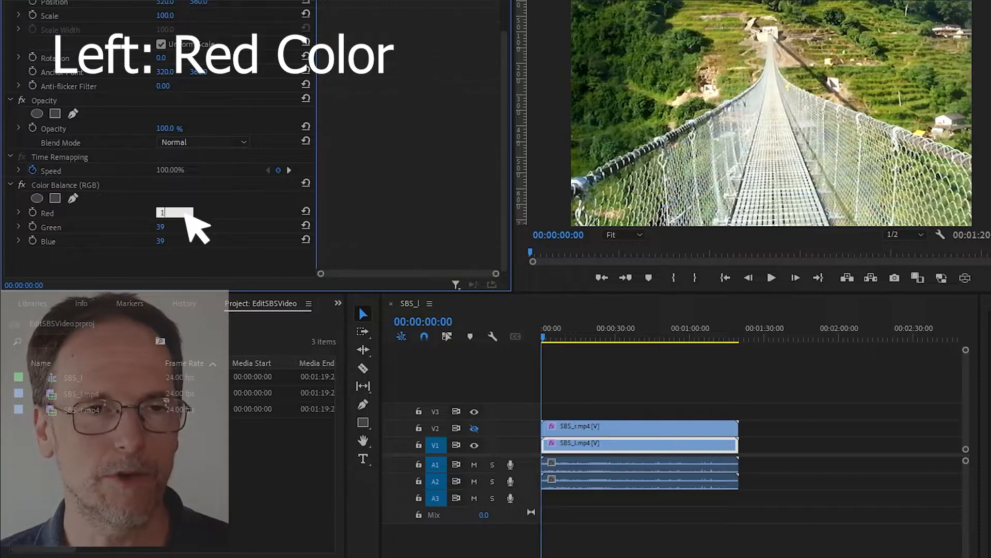
click(178, 226)
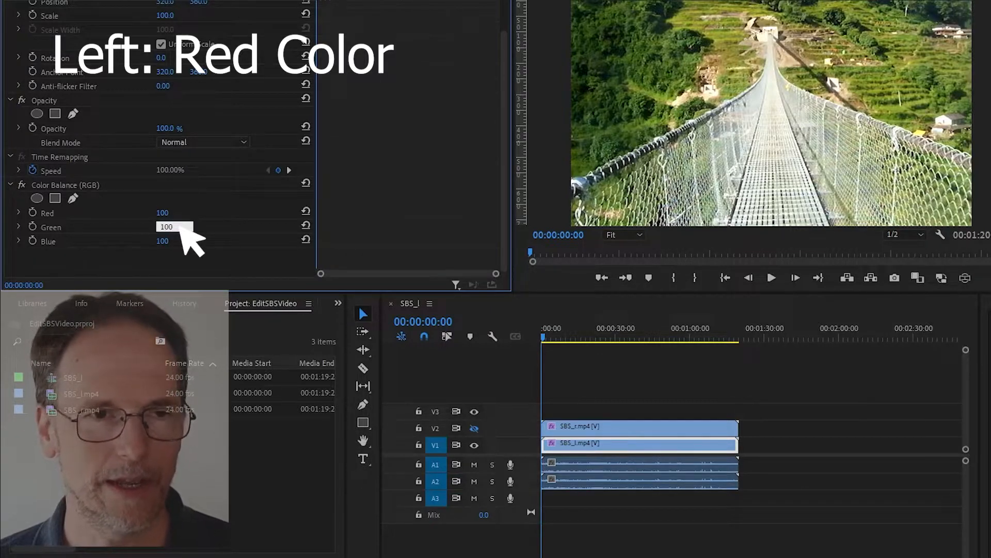
key(shift+Right)
key(shift+Right)
key(shift+Right)
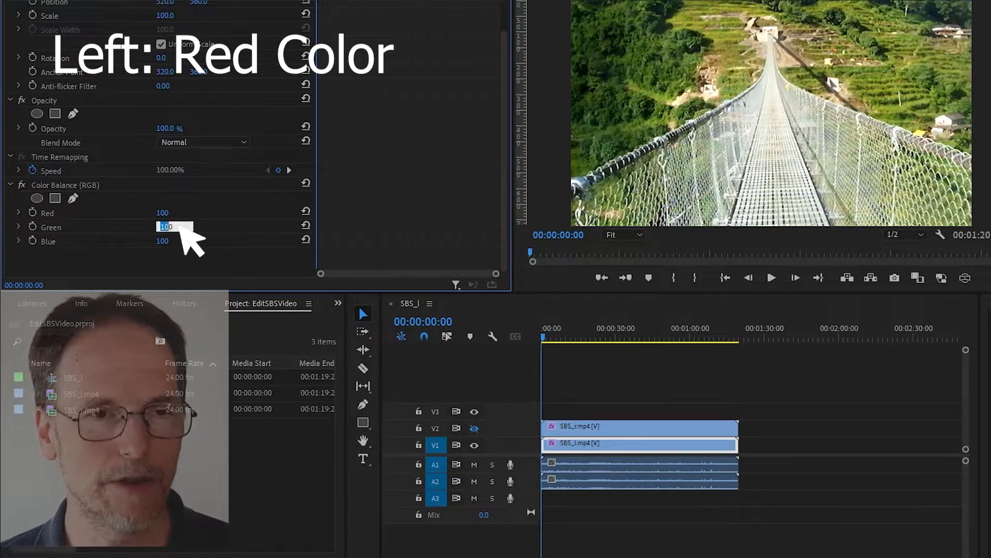
text(0)
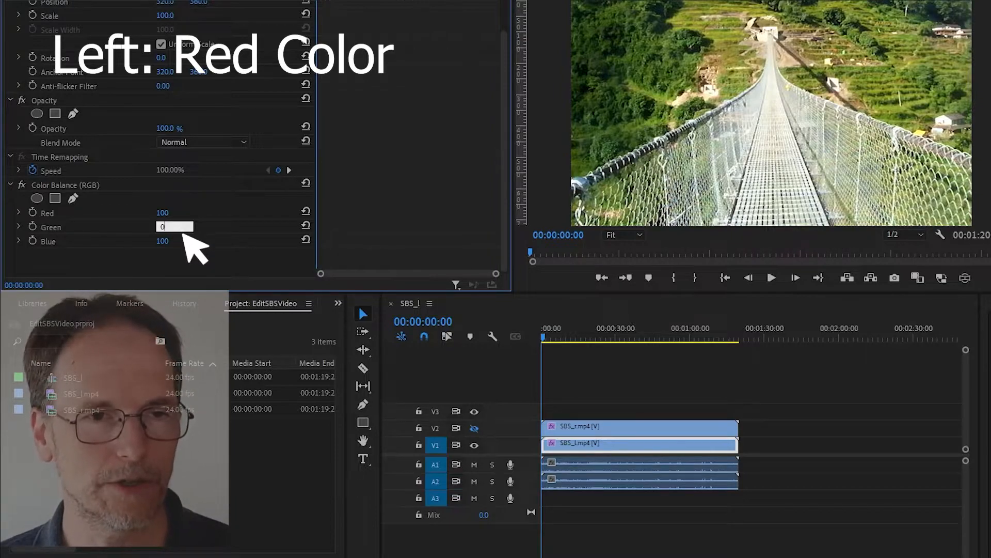
click(188, 242)
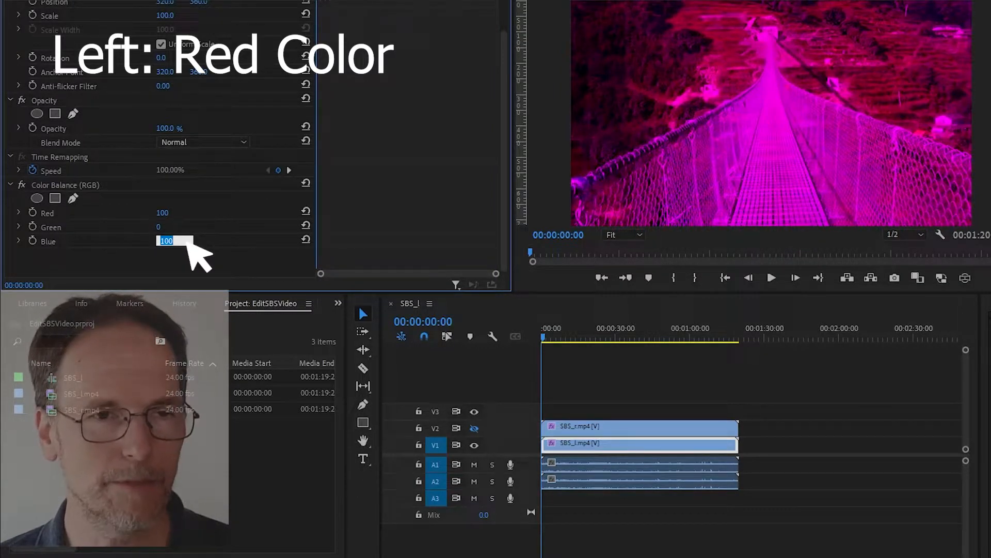
text(0)
key(Return)
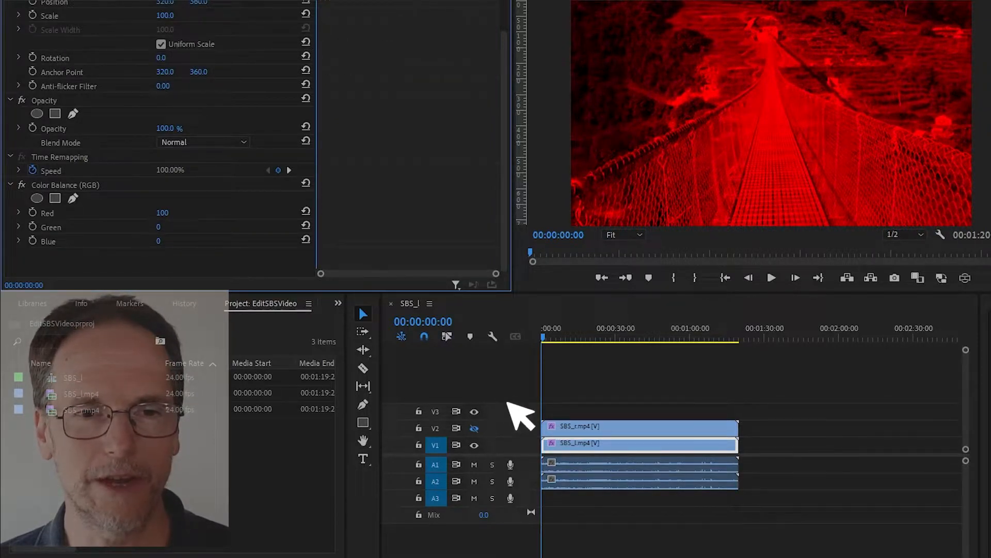
Step: Toggle track V2's output repeatedly to compare the cyan and red images, leaving the track visible
click(474, 427)
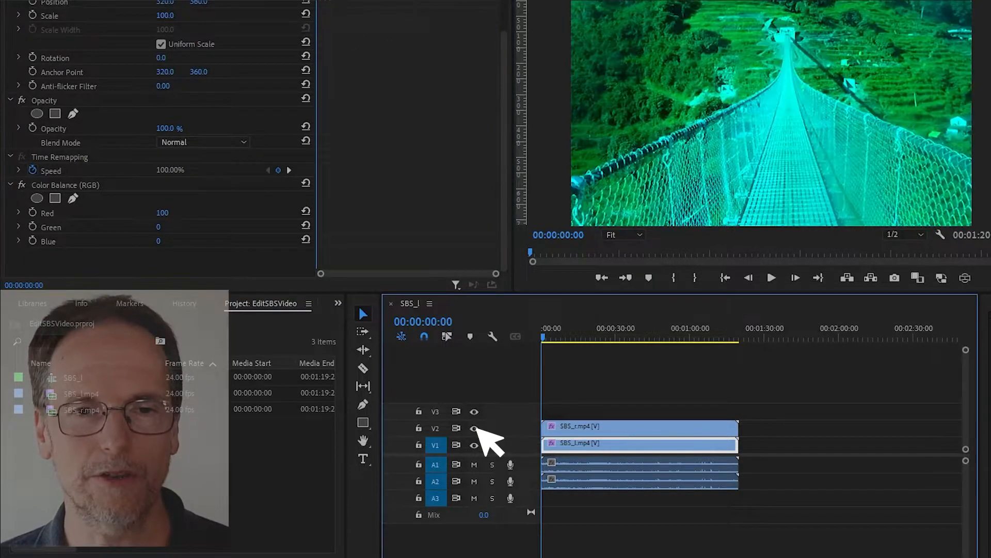
click(476, 427)
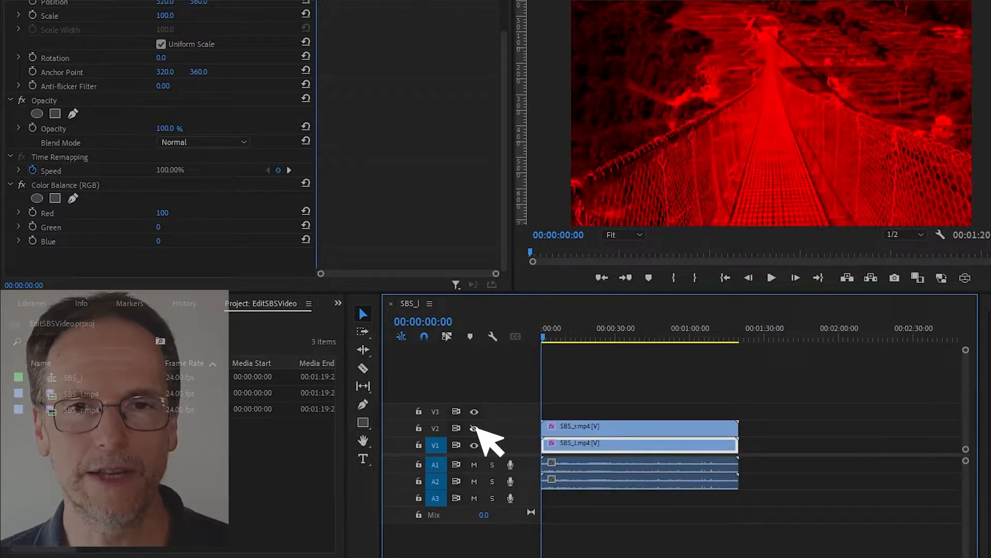
click(474, 428)
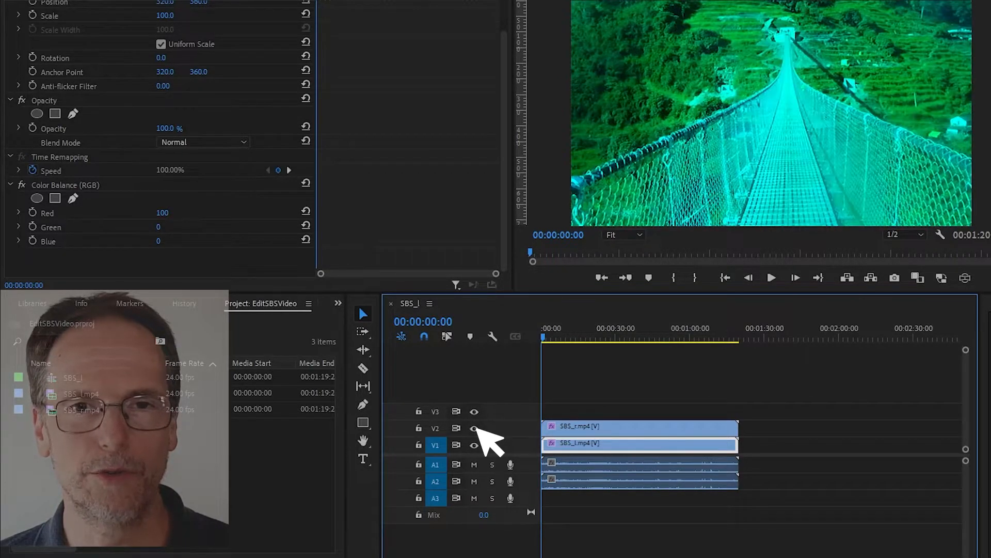
click(474, 428)
click(474, 427)
click(474, 428)
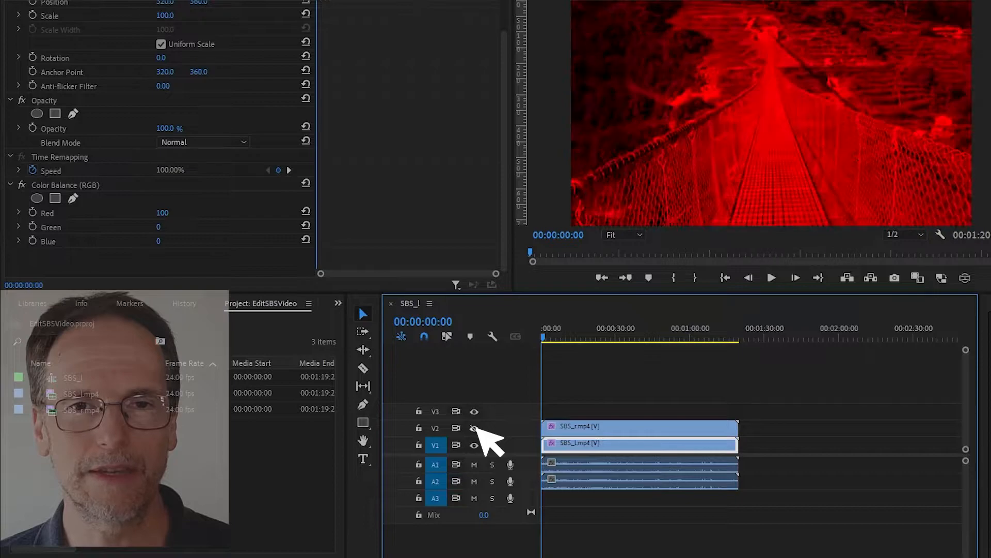
click(474, 427)
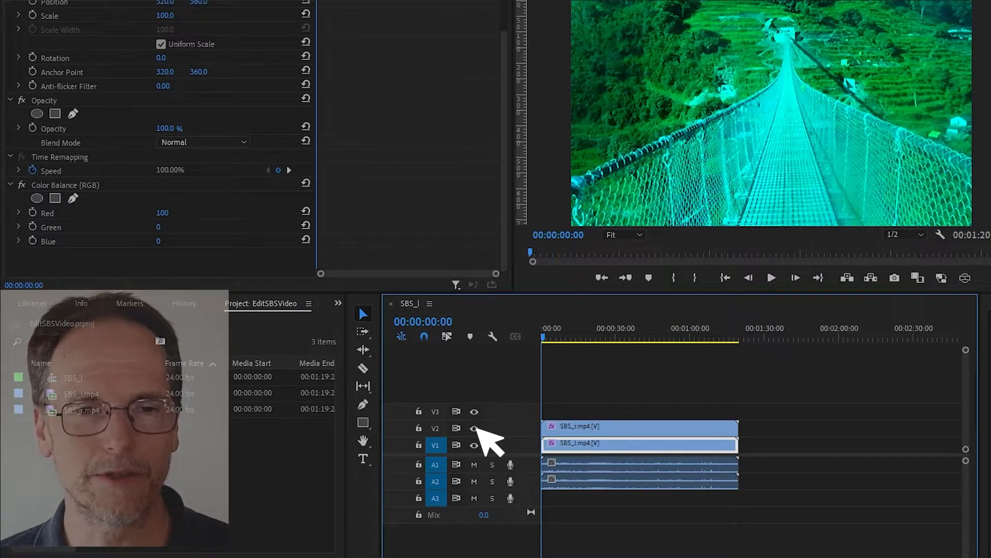
Step: Set the blend mode of SBS_r.mp4 on track V2 to Linear Dodge (Add)
click(643, 427)
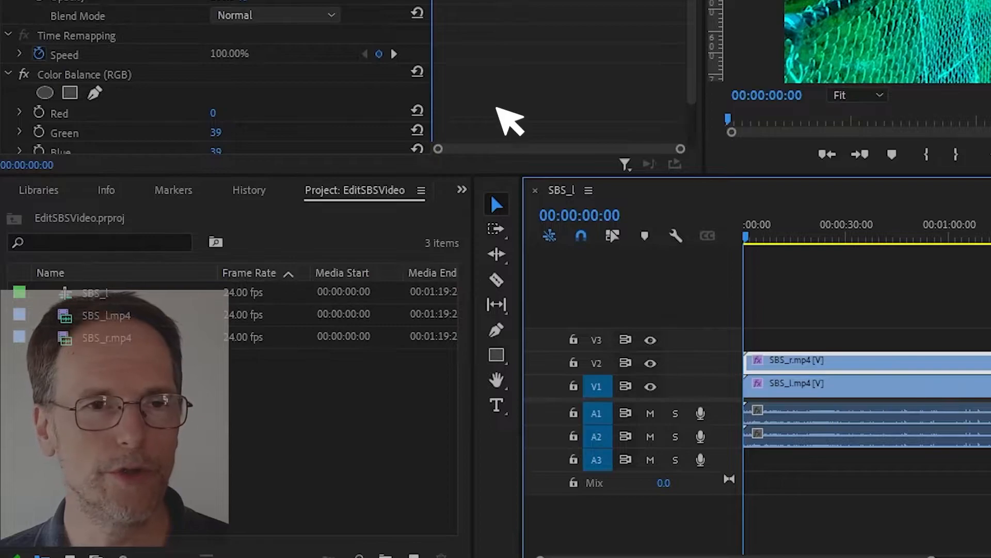
click(273, 15)
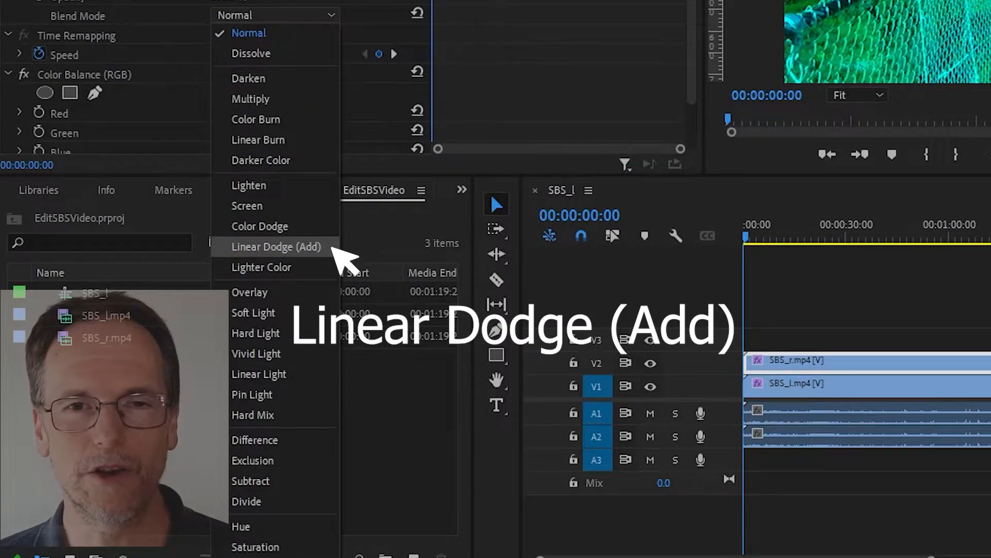
click(333, 248)
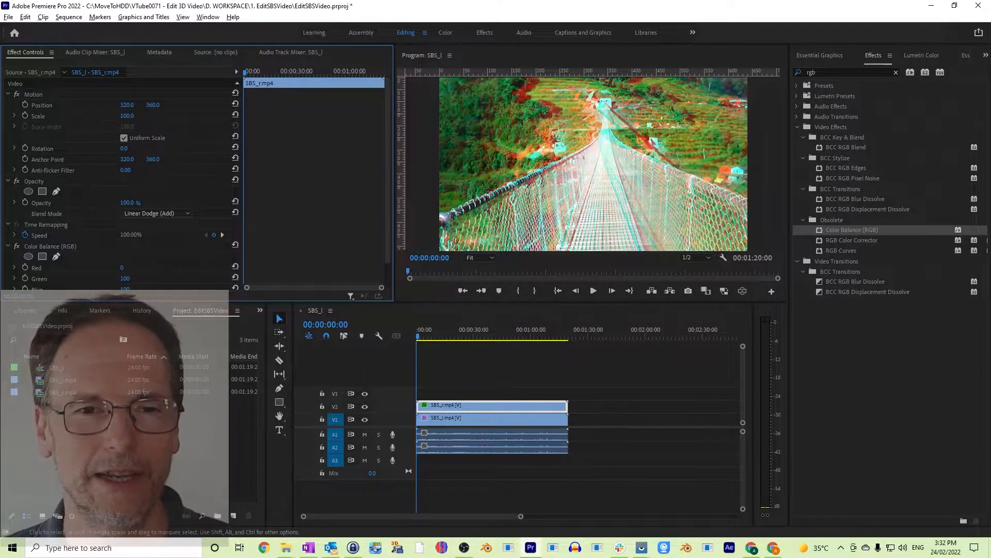
Step: Nest both video clips into one sequence with the default name, and open the nested sequence to show its clips
click(565, 418)
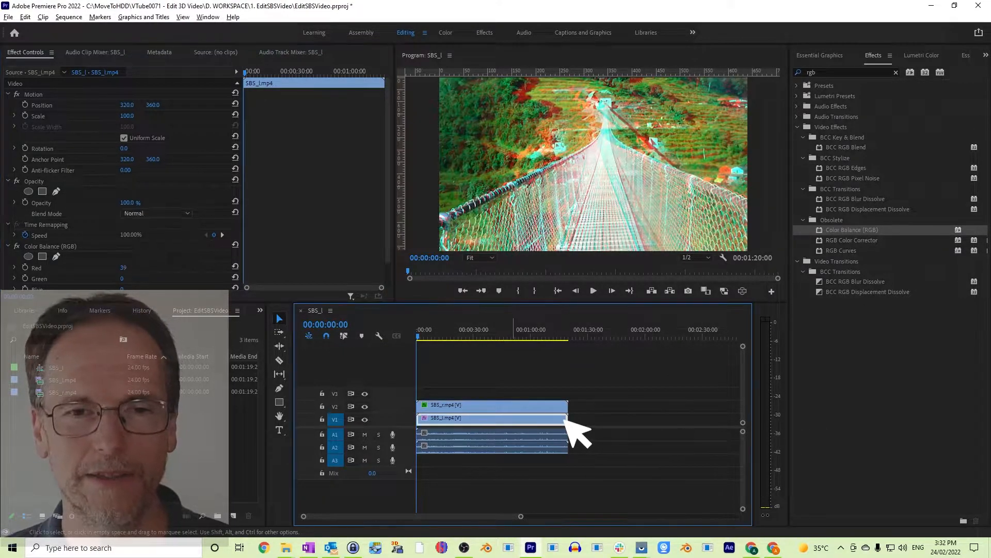
shift+click(568, 405)
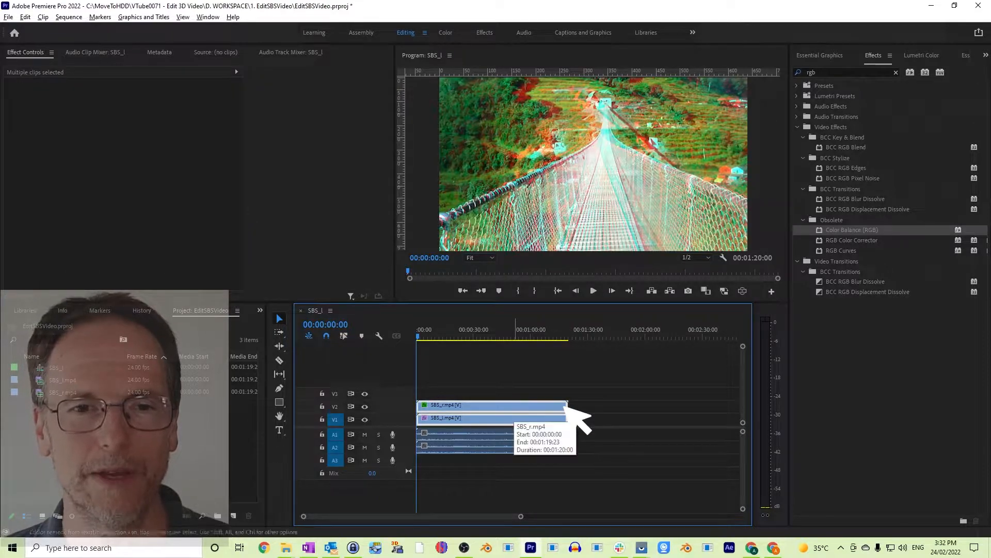
right_click(514, 406)
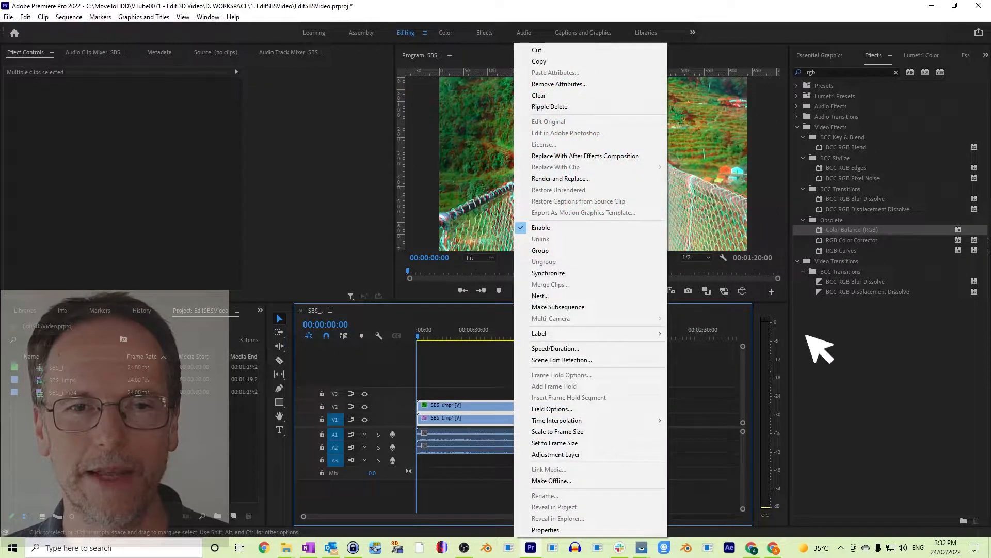
click(666, 296)
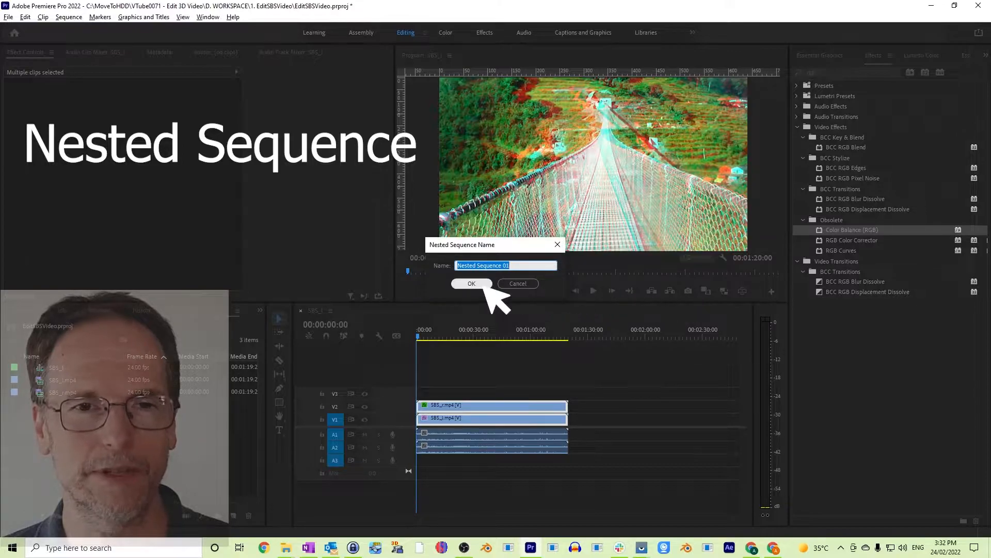
click(472, 284)
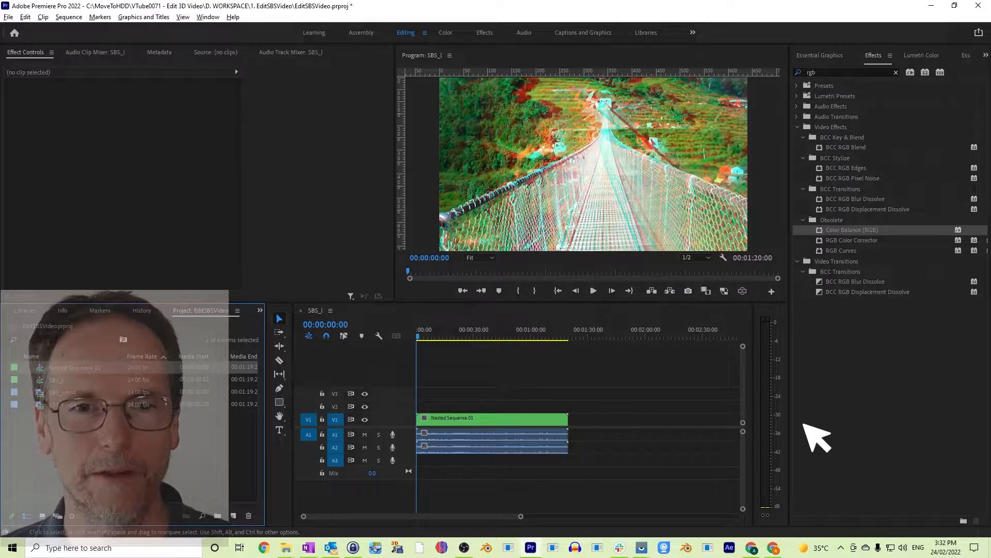
double_click(566, 419)
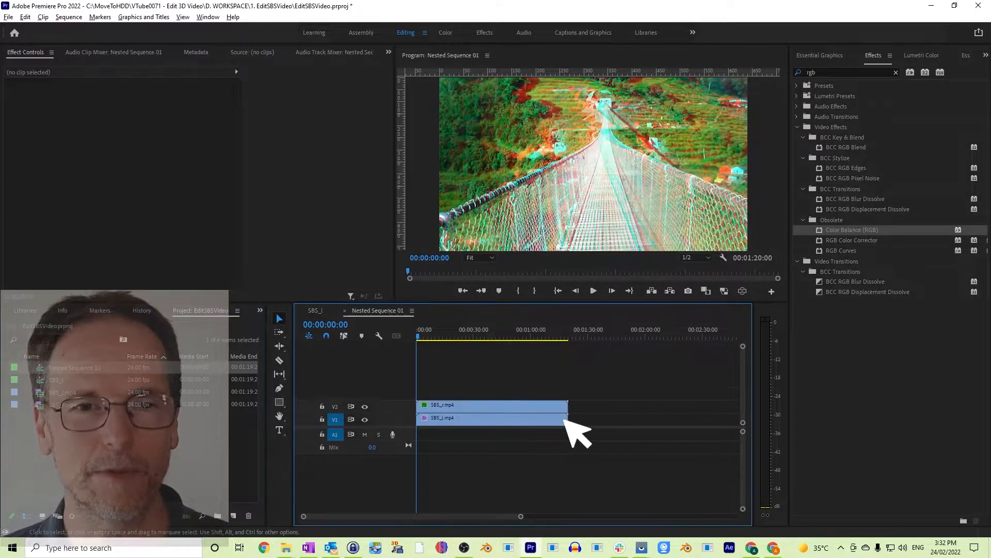
Step: Switch back to the SBS_l sequence holding the nested clip, and reopen the nested sequence from it to show both eye clips
click(538, 418)
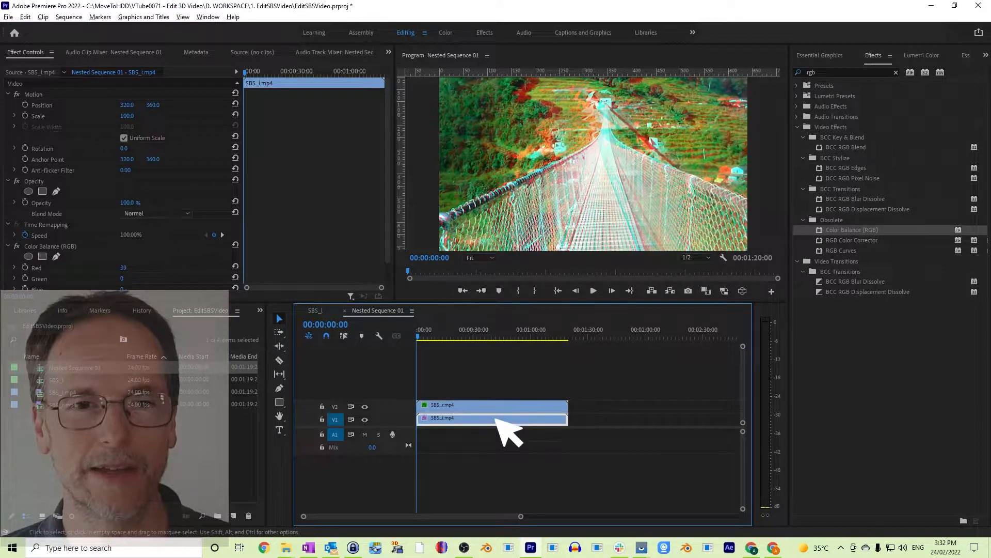
click(316, 310)
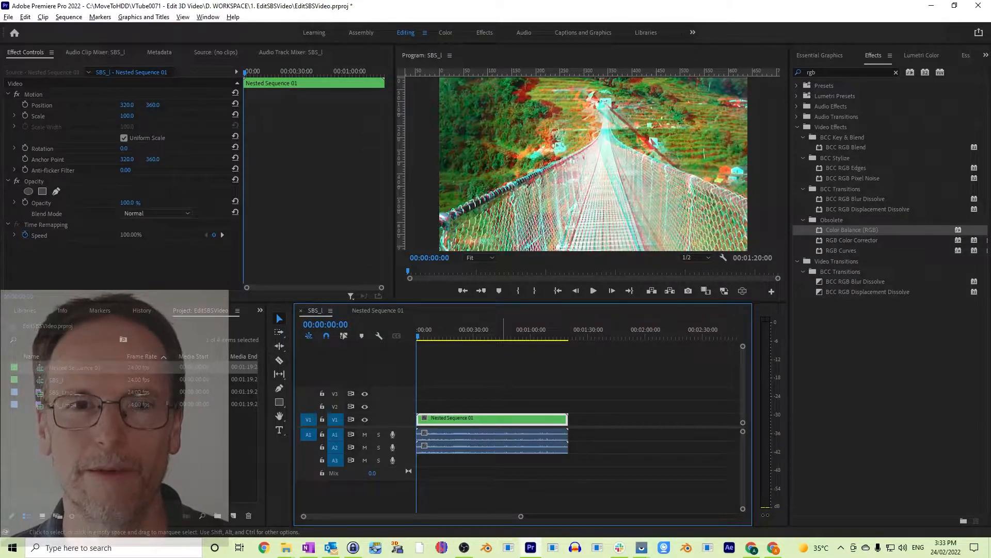
double_click(567, 417)
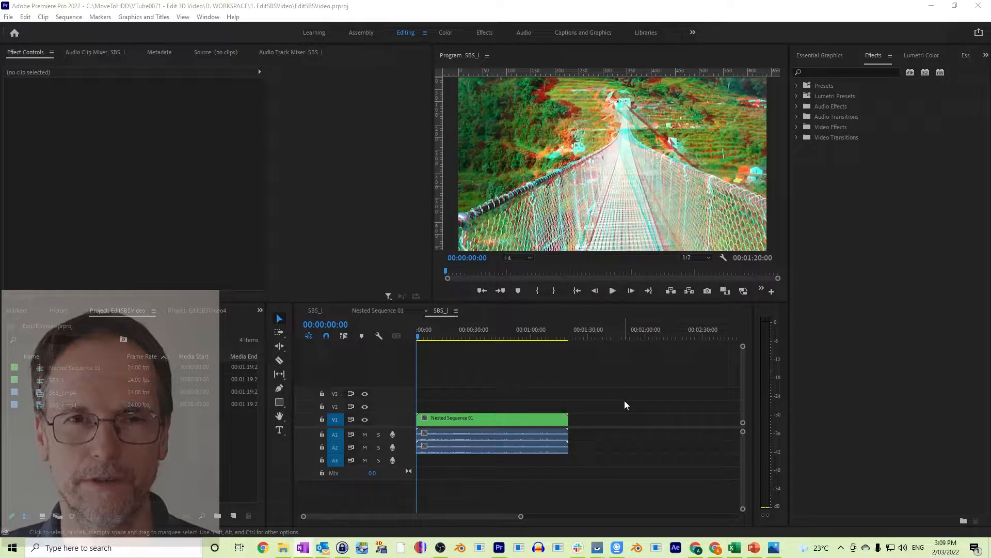
double_click(509, 418)
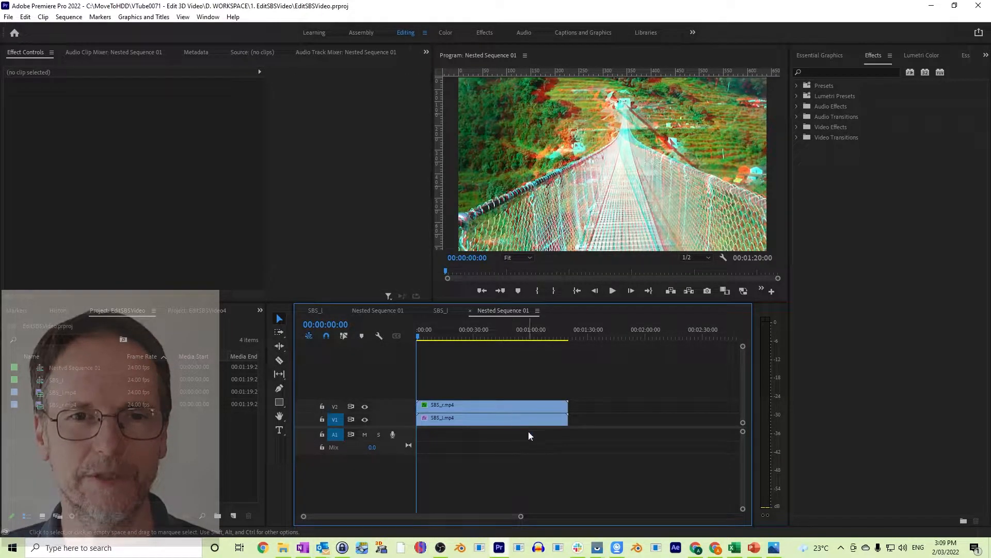
Step: Set the position of SBS_l.mp4 in the nested sequence to 305, 389
click(489, 422)
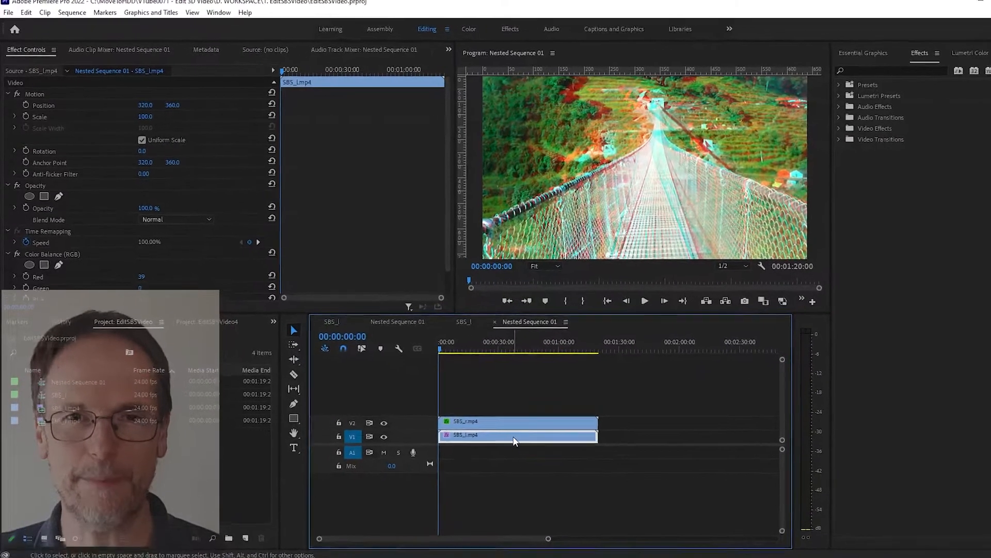
click(163, 105)
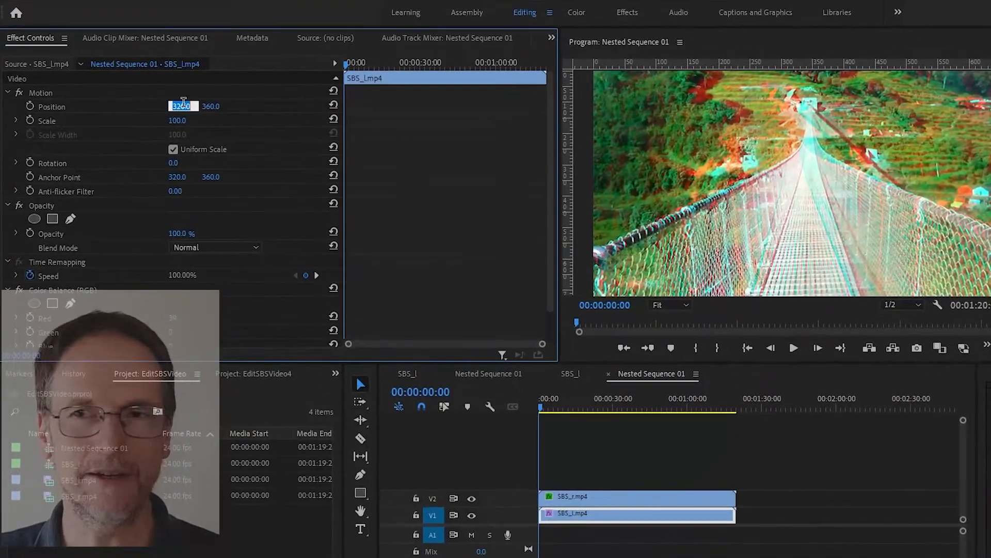
text(300)
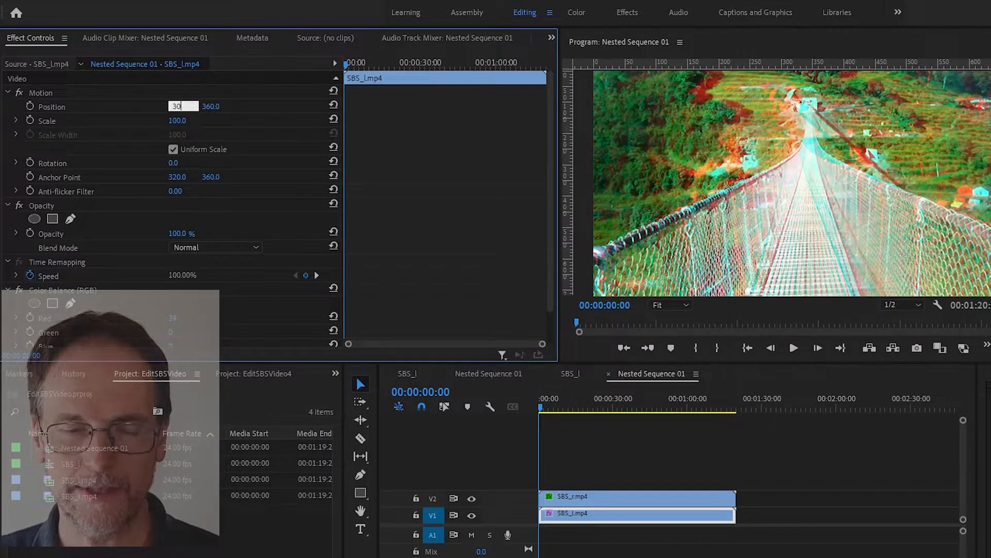
key(Return)
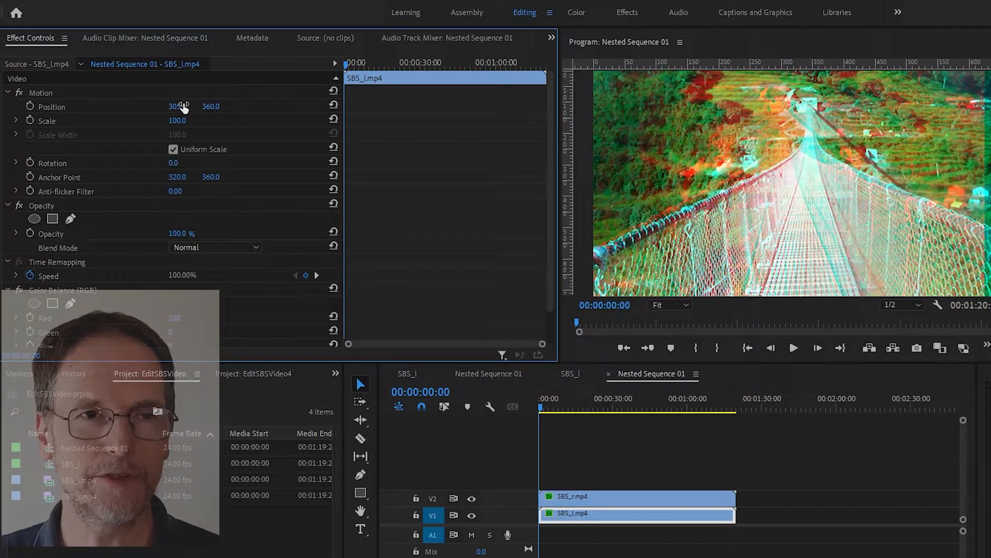
click(211, 106)
text(3)
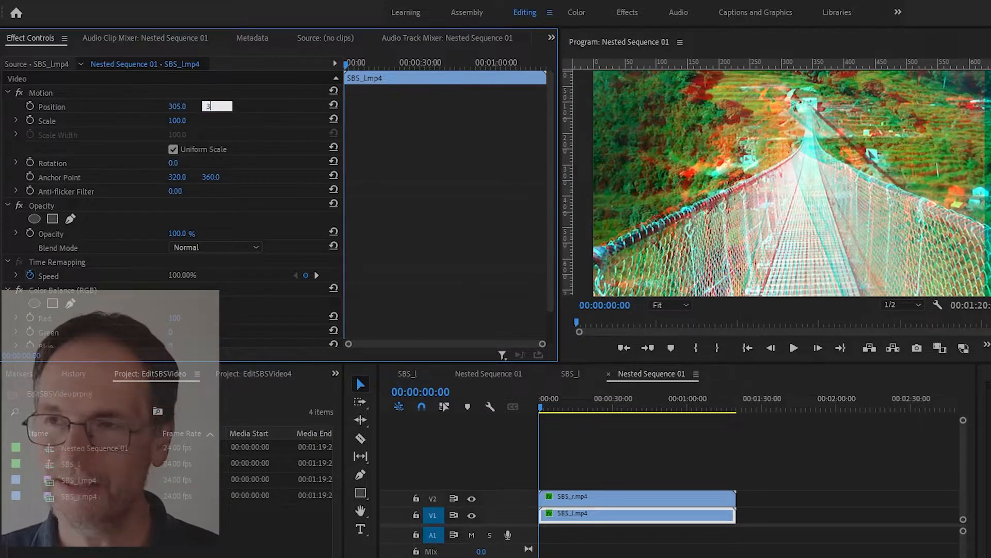
text(89)
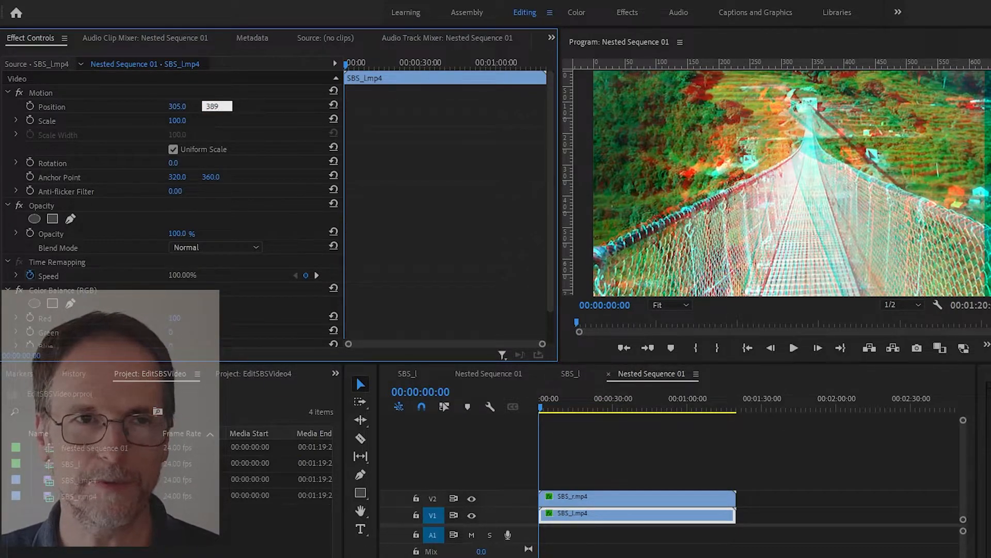
key(Return)
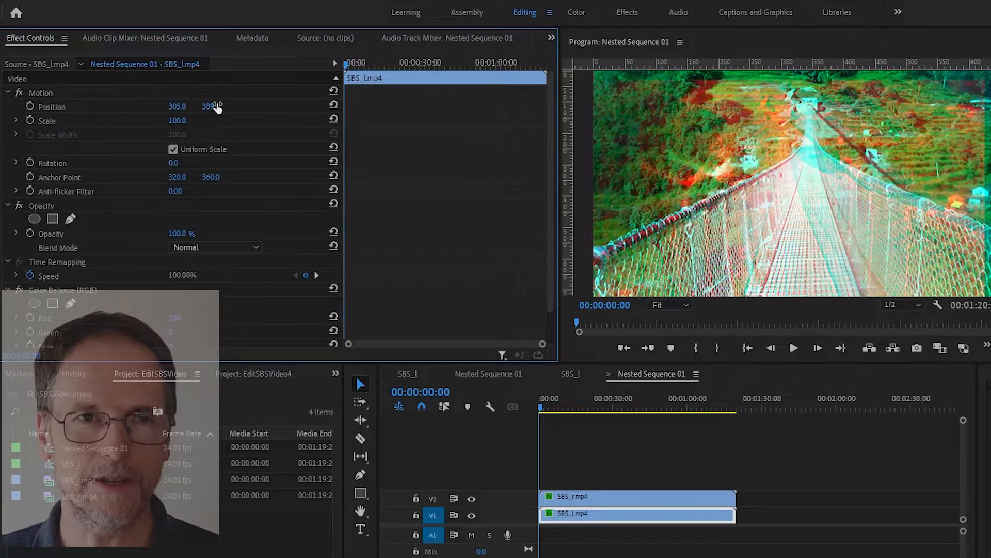
Step: Set the scale of SBS_l.mp4 to 110 and its rotation to -3°
click(177, 121)
text(110)
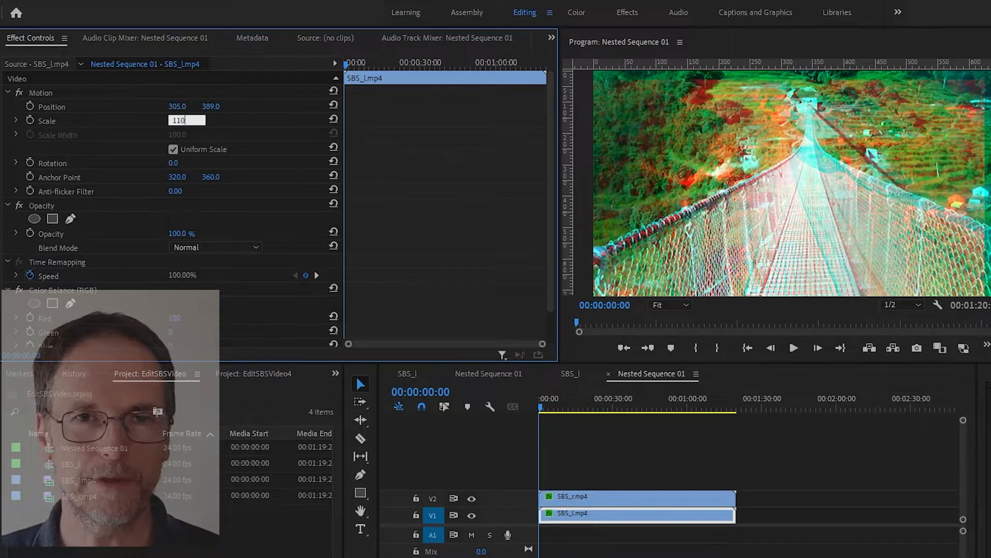
key(Return)
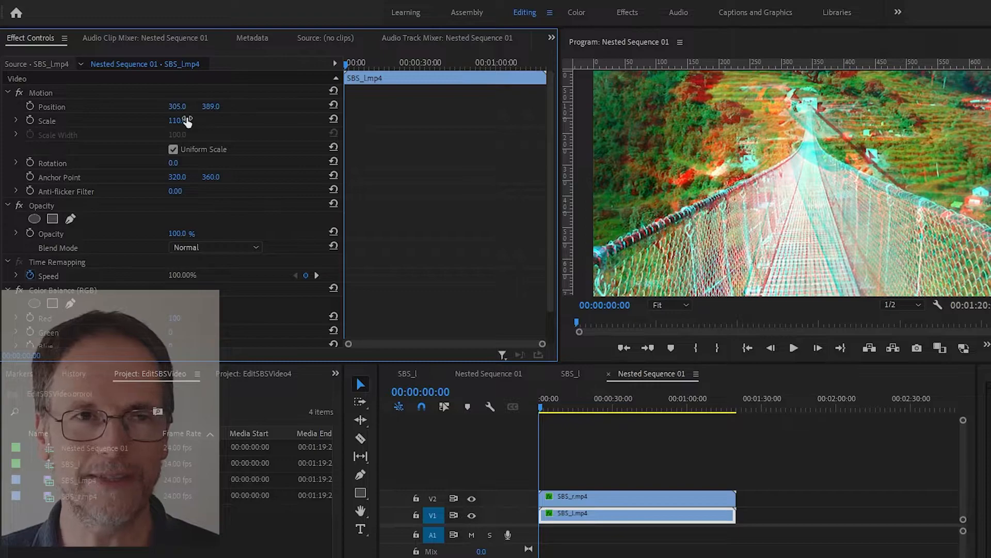
click(175, 163)
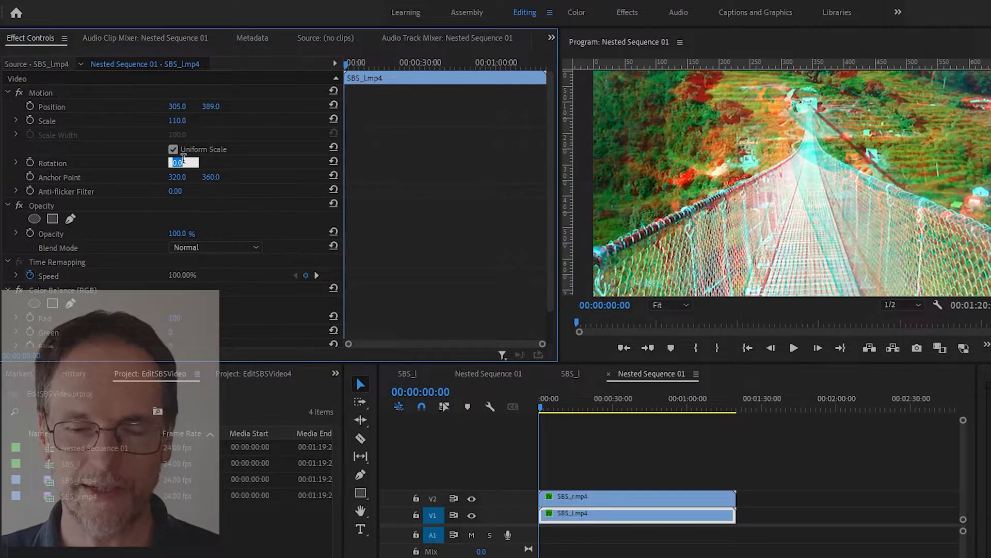
text(-3)
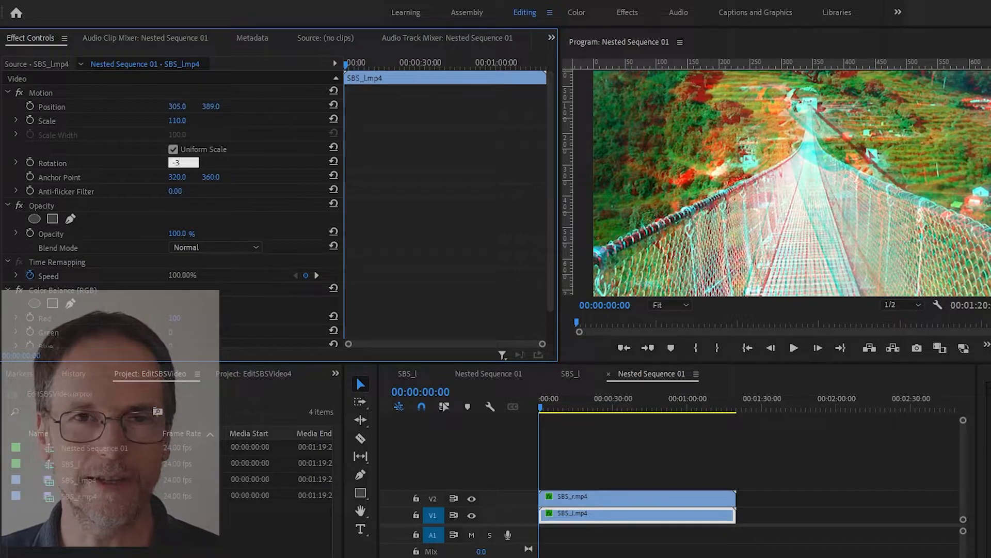
key(Return)
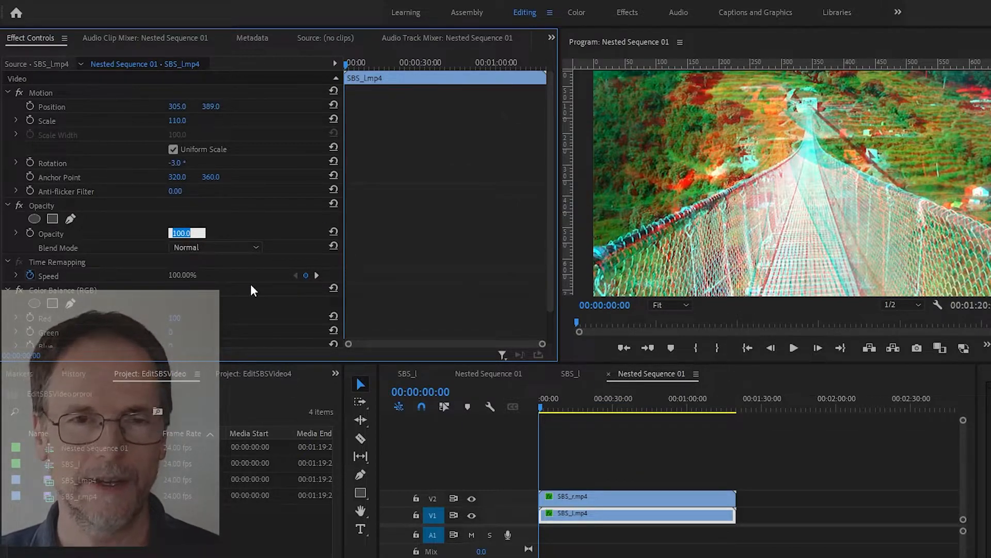
Step: Set the opacity of SBS_r.mp4 on track V2 to 70%
click(603, 499)
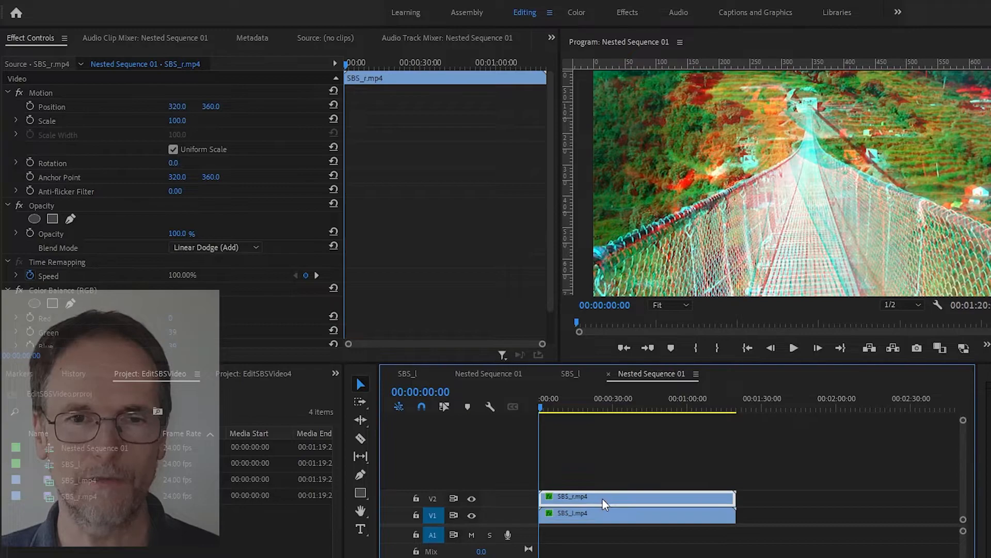
click(178, 234)
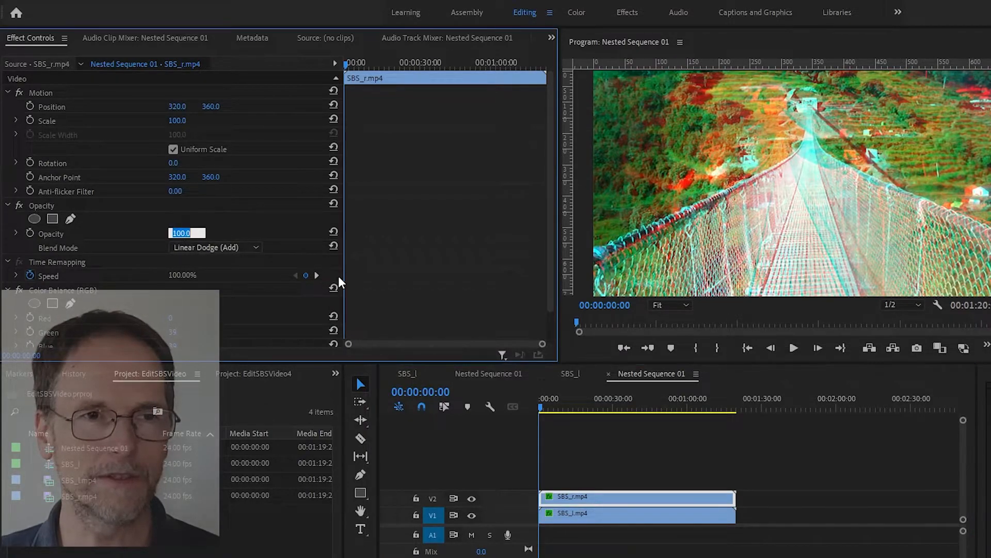
text(70)
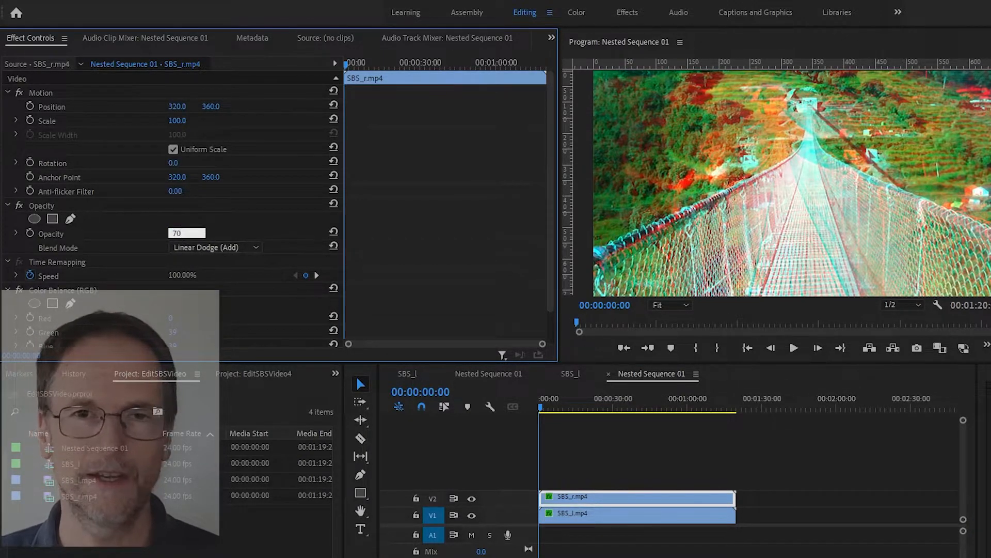
key(Return)
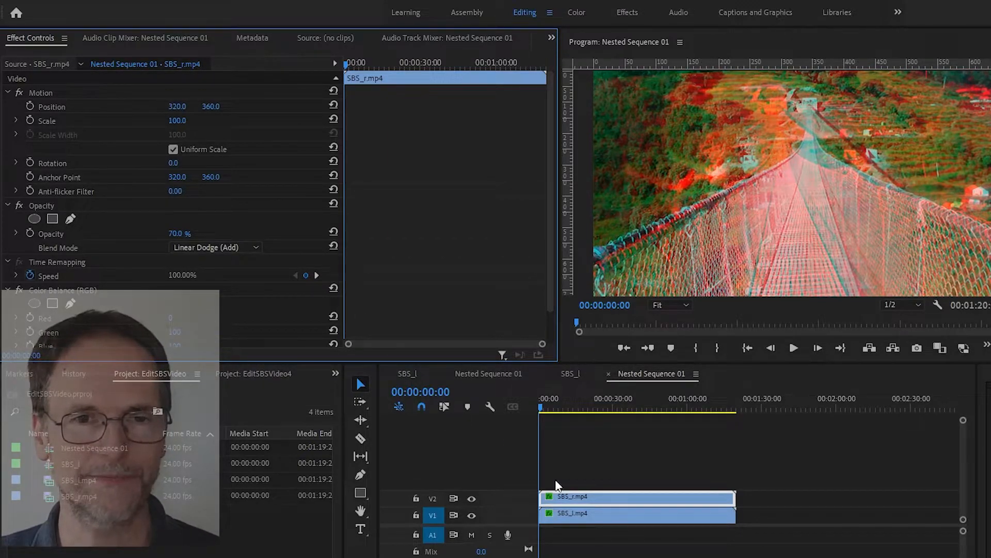
Step: Reposition SBS_l.mp4 directly in the preview to about 341, 383 so its red image lines up with the cyan one
click(599, 513)
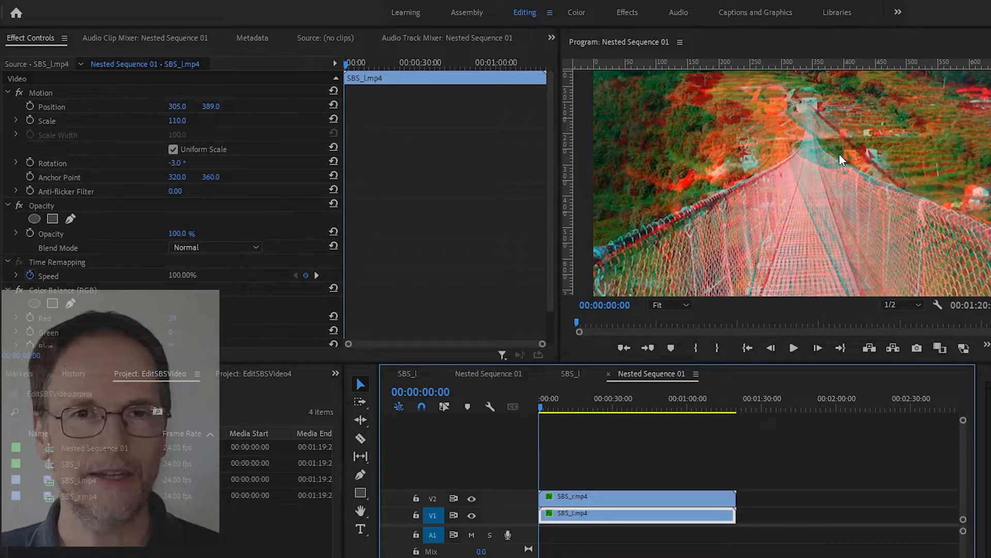
click(96, 104)
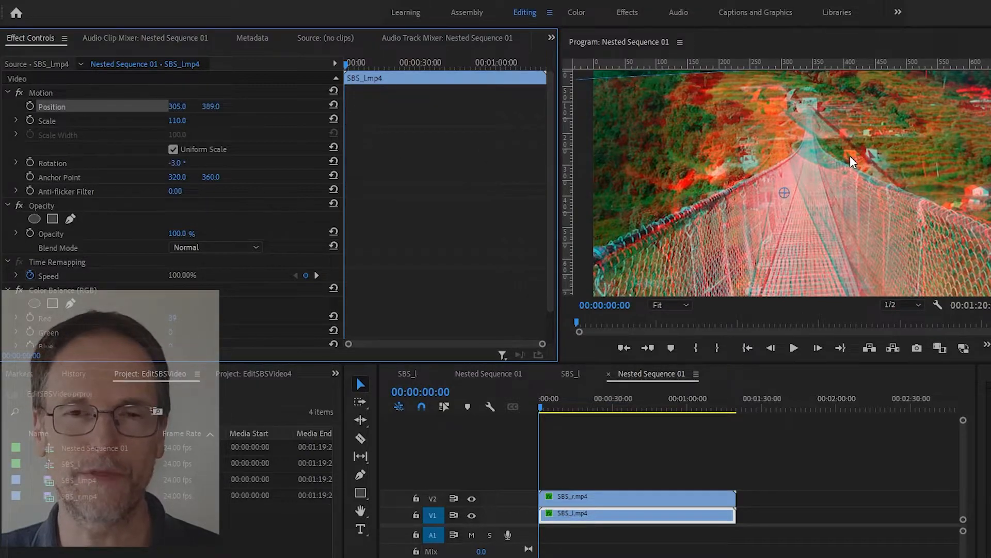
drag(850, 156, 870, 154)
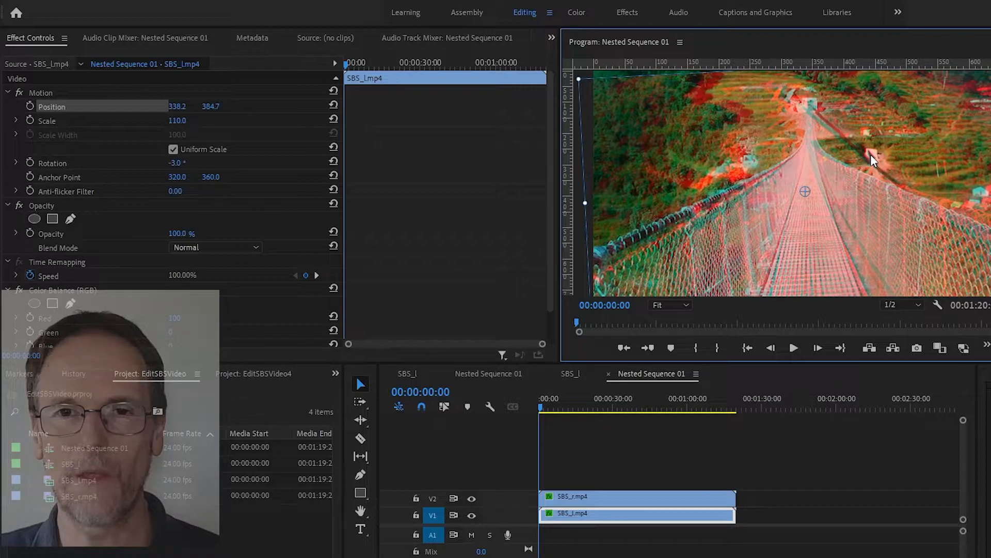
drag(871, 154, 873, 154)
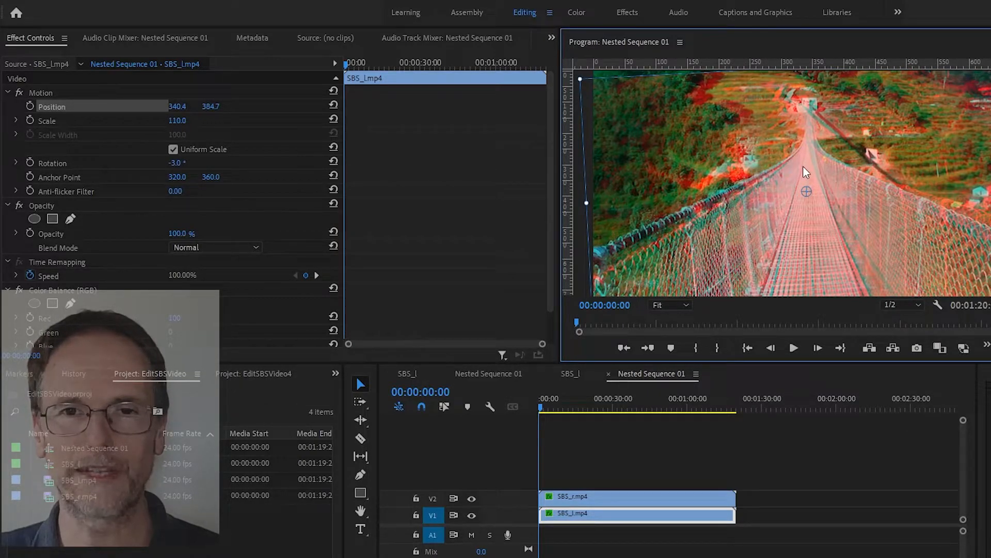
mouse_move(803, 166)
mouse_down()
mouse_move(817, 158)
mouse_move(804, 174)
mouse_up()
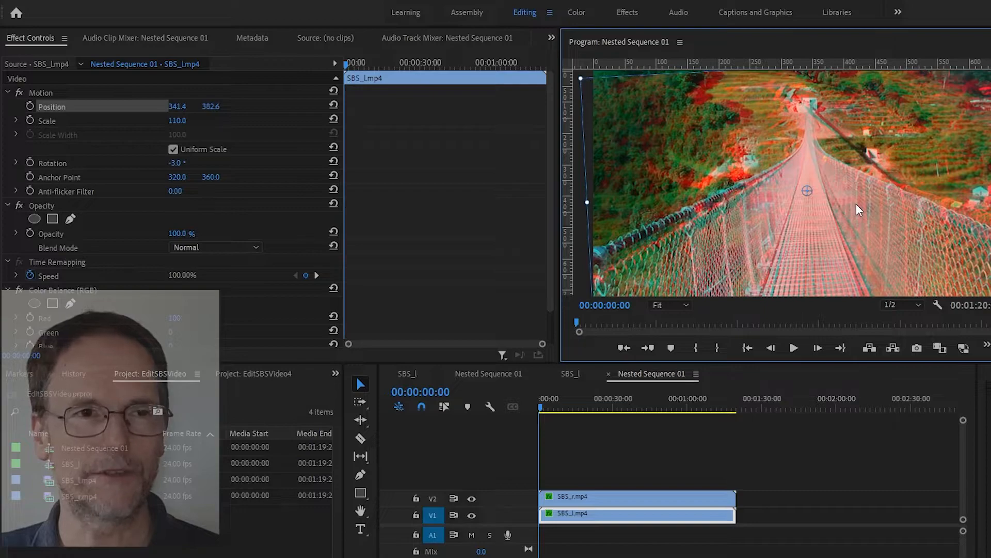
Step: Reduce the scale of SBS_l.mp4 to 102 and shift its position in the preview to about 347, 376
click(180, 122)
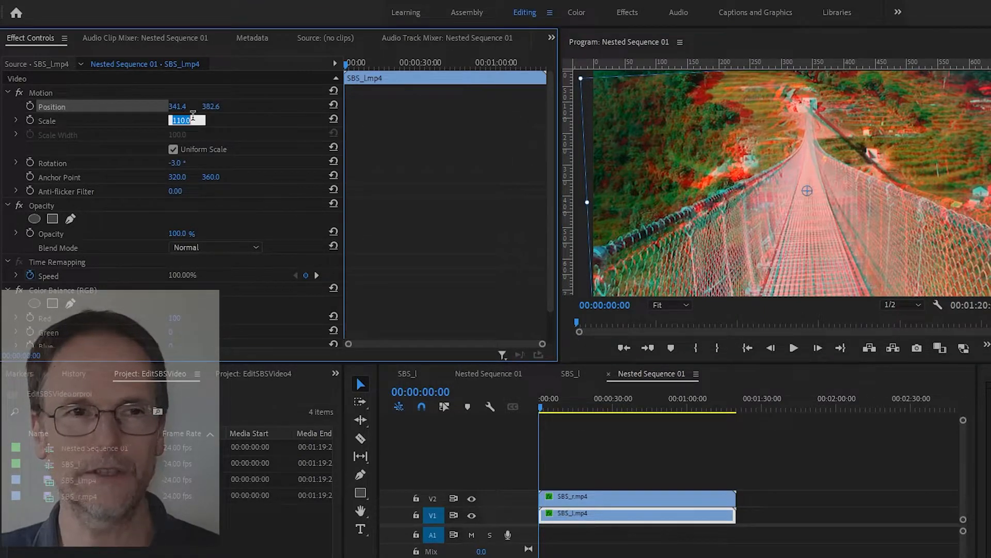
click(373, 156)
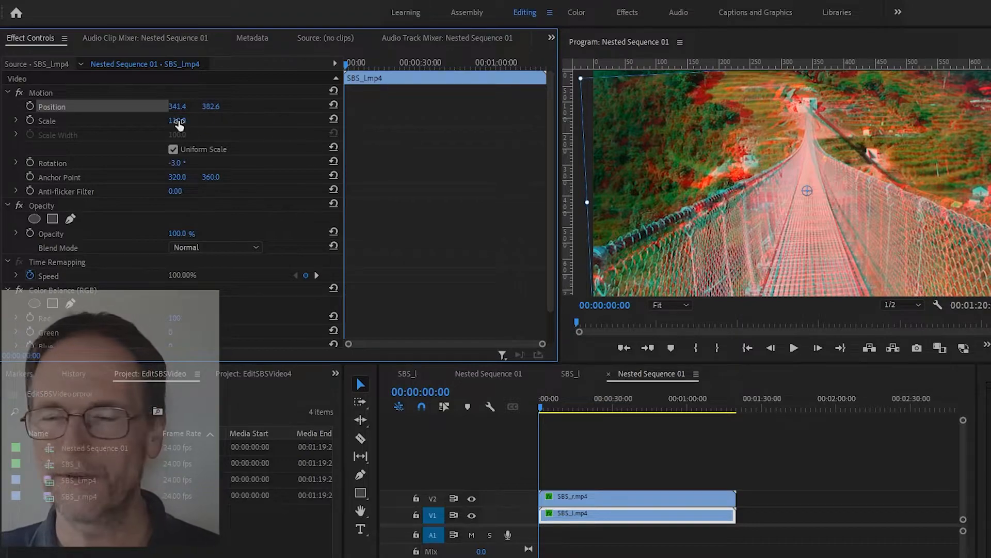
drag(179, 121, 173, 121)
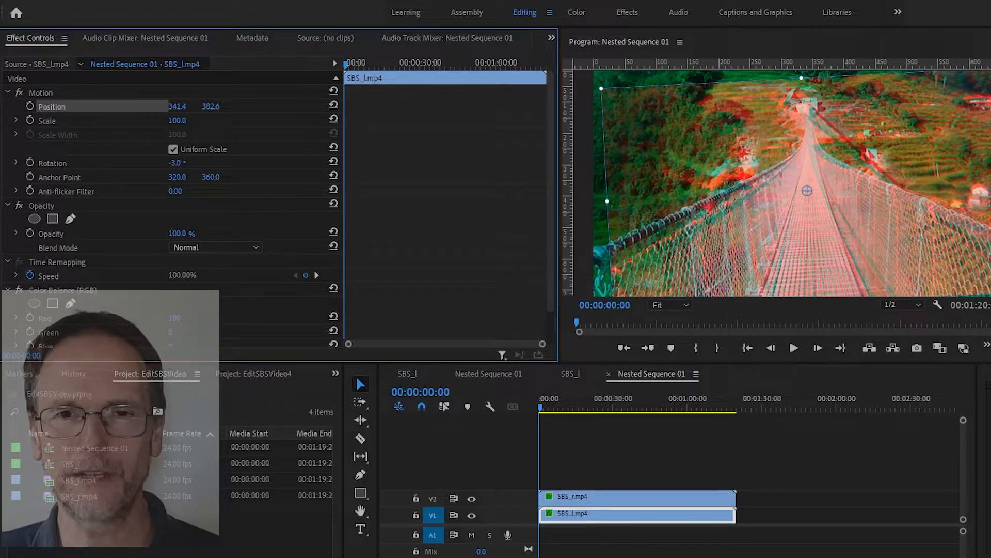
drag(173, 121, 175, 121)
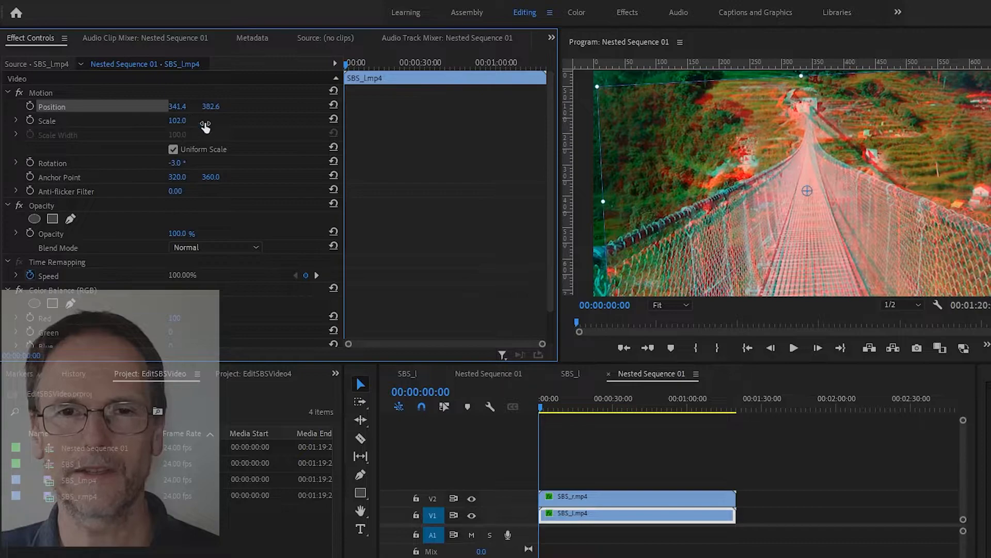
click(804, 210)
drag(803, 211, 807, 209)
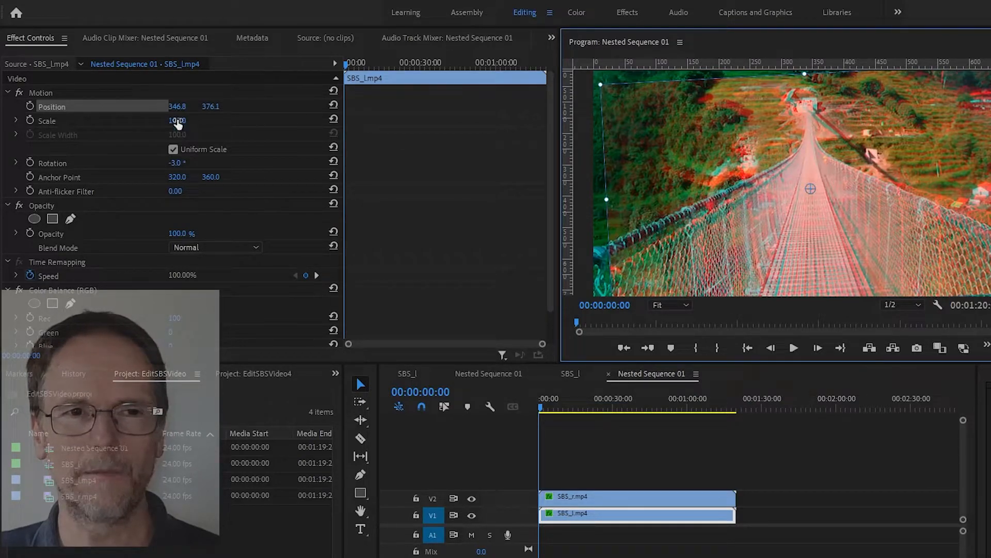
Step: Set the scale of SBS_l.mp4 to 100 and its rotation to 0°, nudging its position in the preview after each change
drag(181, 124, 180, 124)
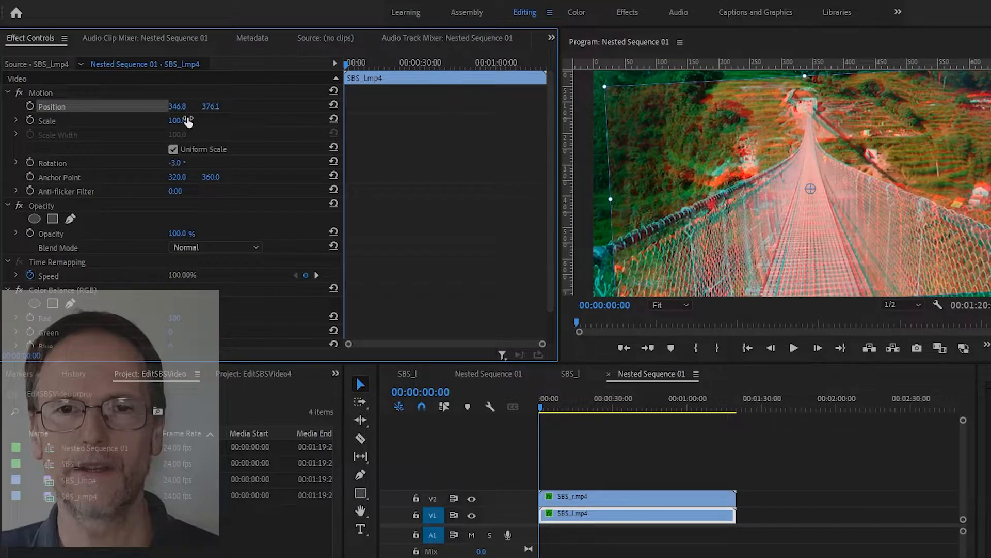
drag(839, 201, 840, 200)
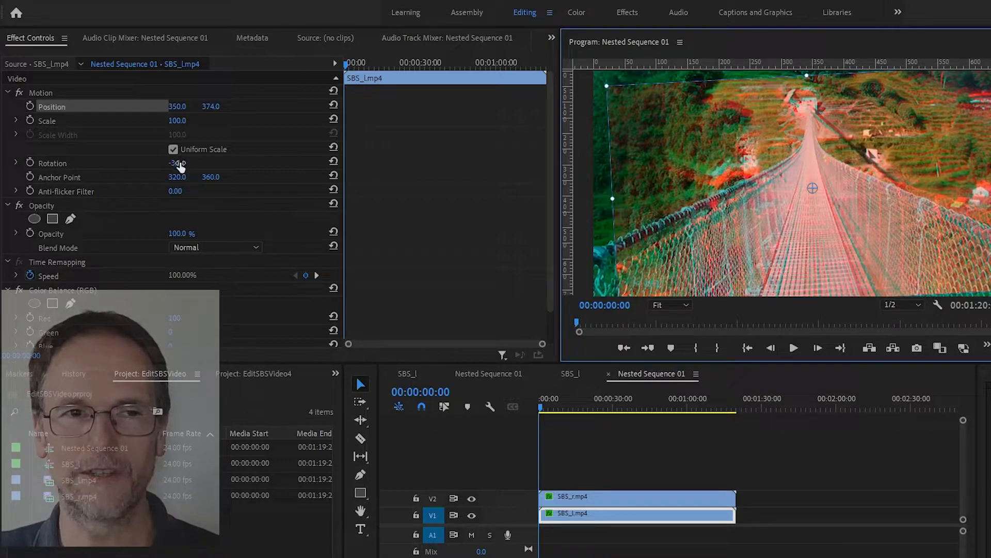
drag(179, 164, 181, 163)
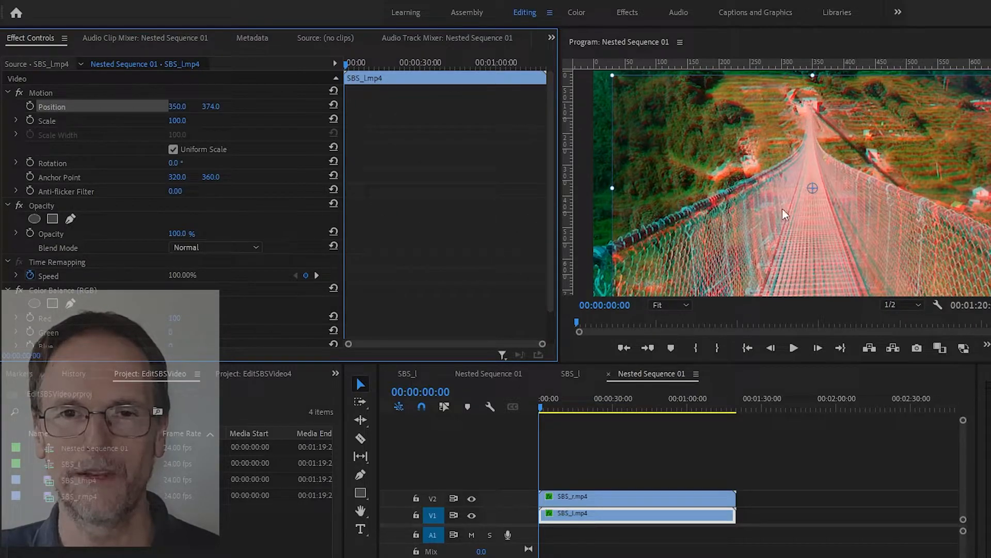
drag(783, 208, 782, 206)
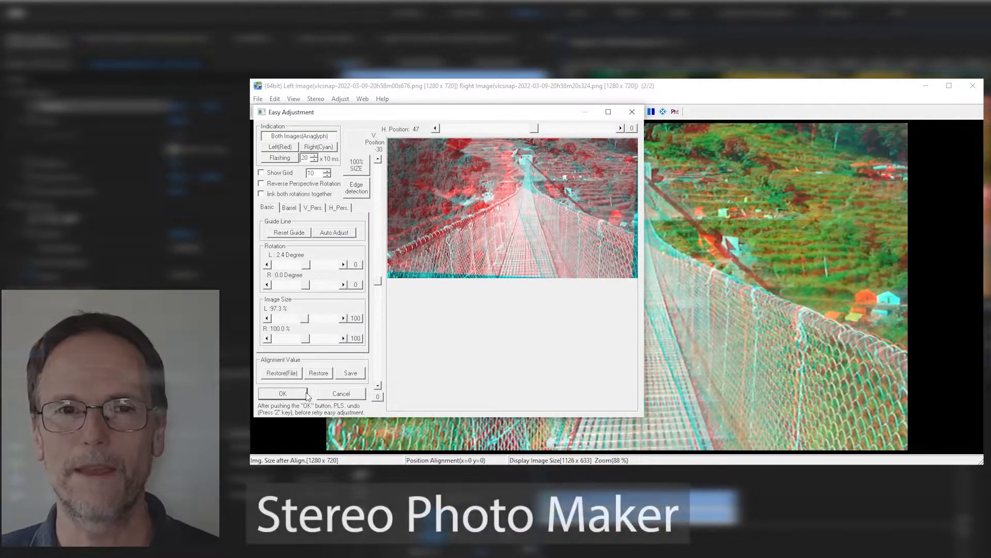
Step: In Stereo Photo Maker, apply the Easy Adjustment alignment to the left and right images
click(283, 393)
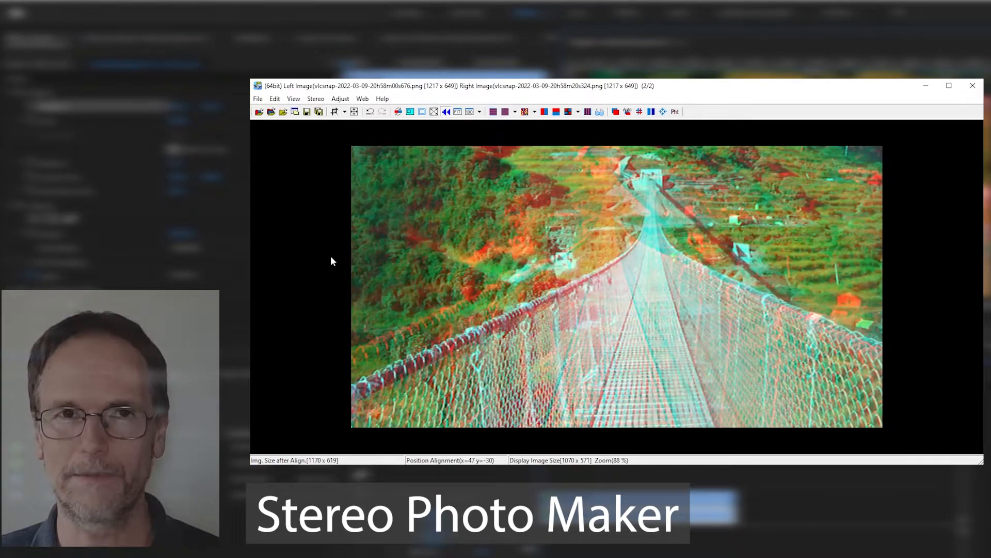
Step: In Stereo Photo Maker, run the automatic alignment on the left and right images and dismiss the alignment values
click(627, 116)
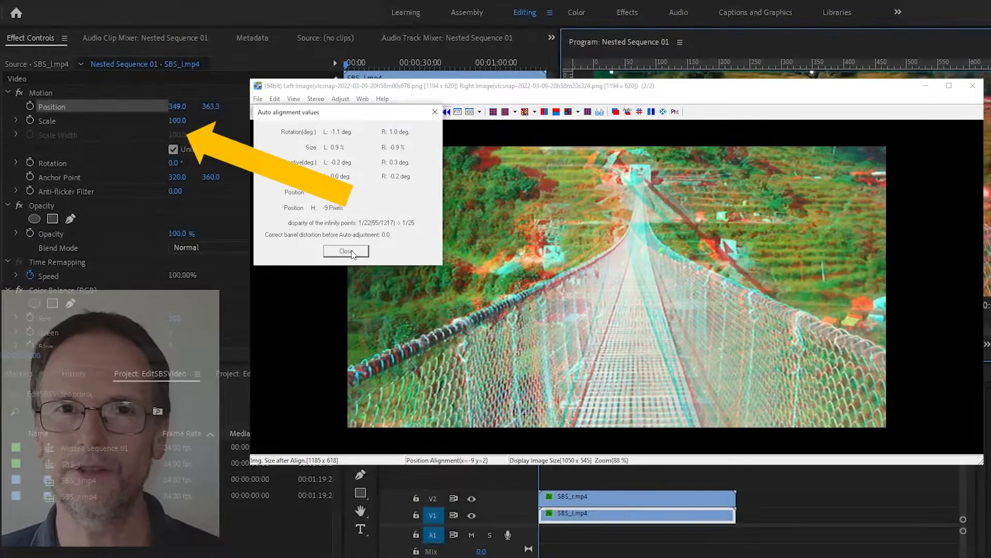
click(353, 252)
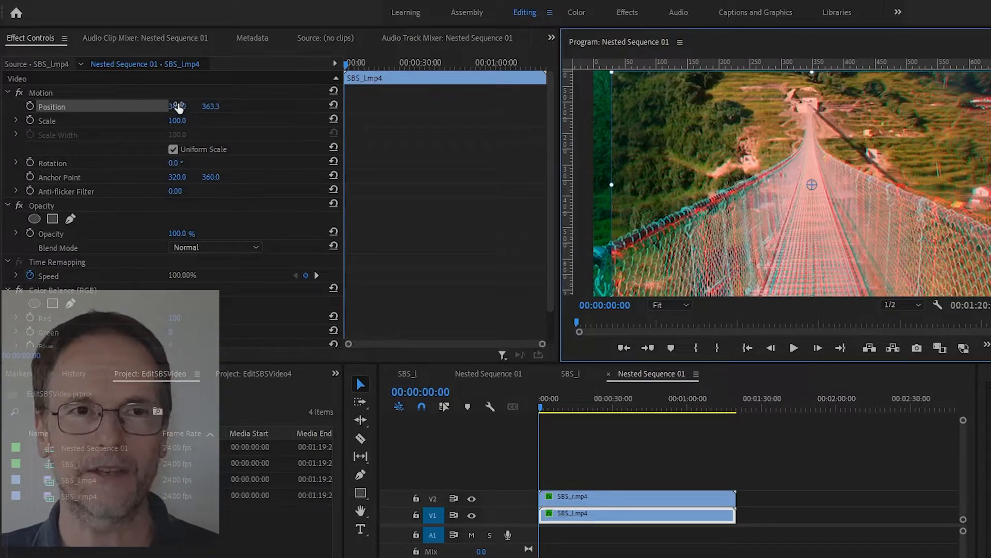
Step: In Premiere Pro, lower the horizontal position of SBS_l.mp4 and set the opacity of SBS_r.mp4 to 100%
drag(178, 108, 162, 108)
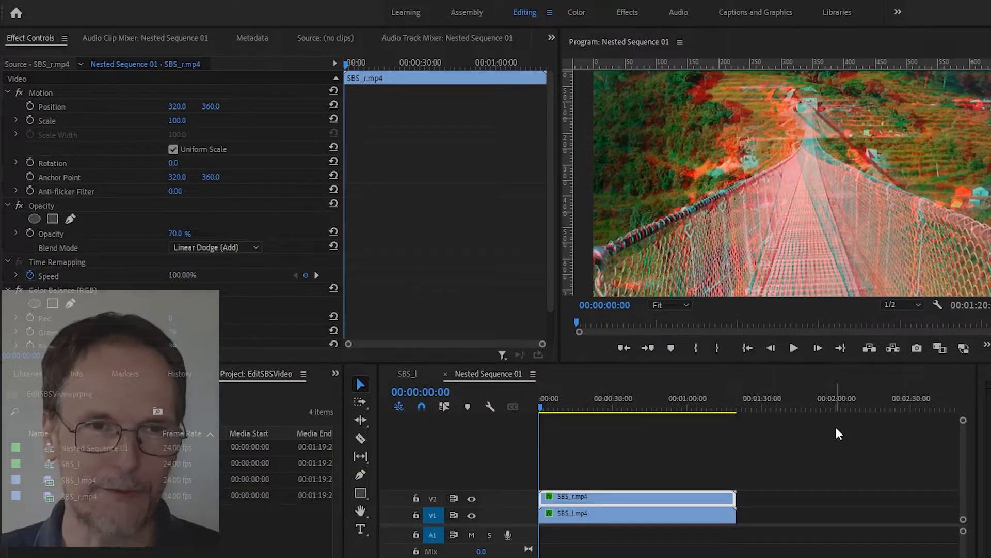
click(173, 234)
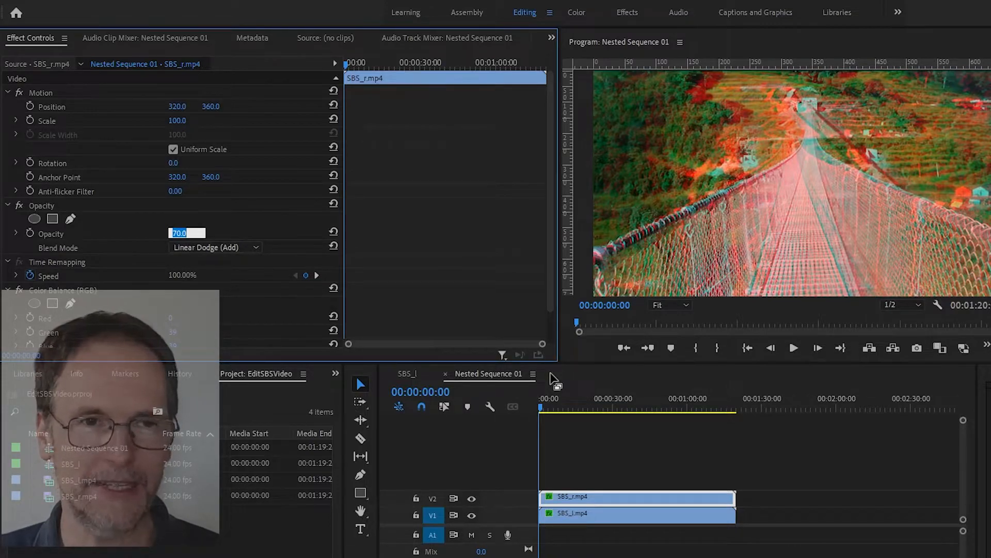
text(100)
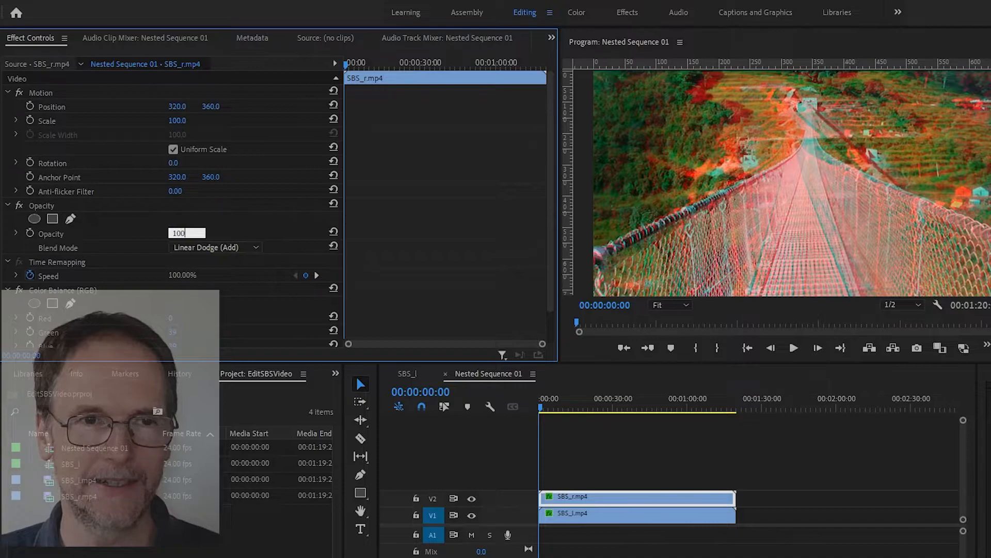
key(Return)
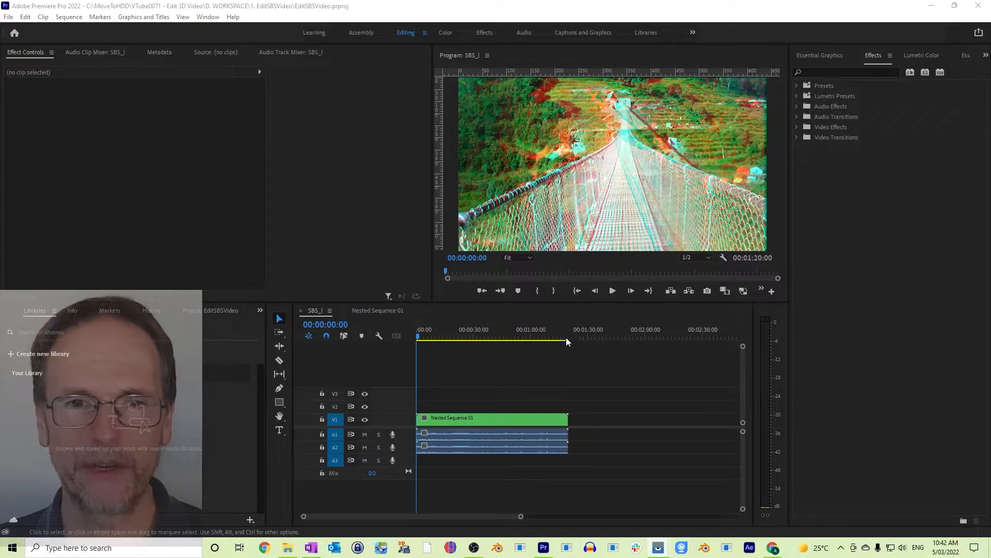
Step: Play the first seconds of the SBS_l sequence to check for shake and return the playhead to the start
click(613, 291)
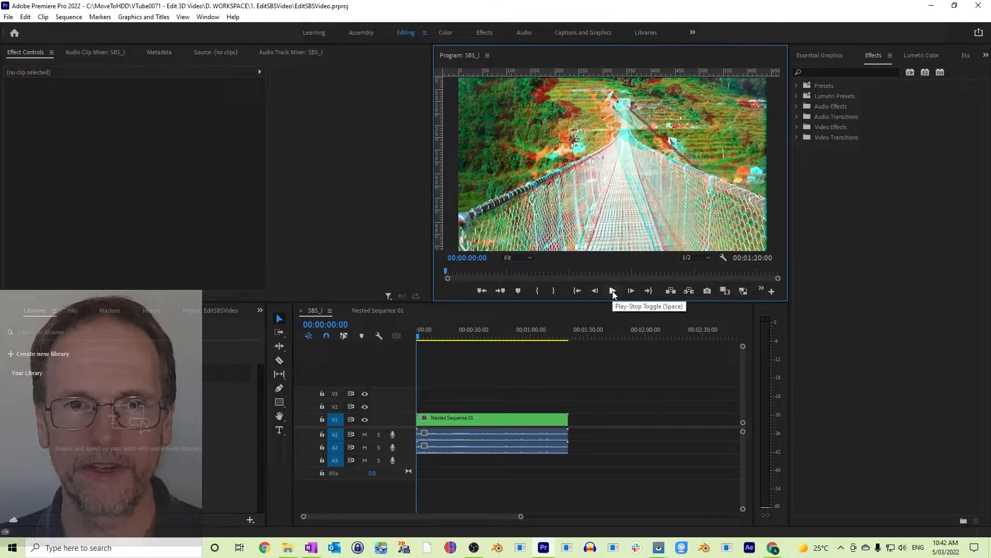
click(613, 292)
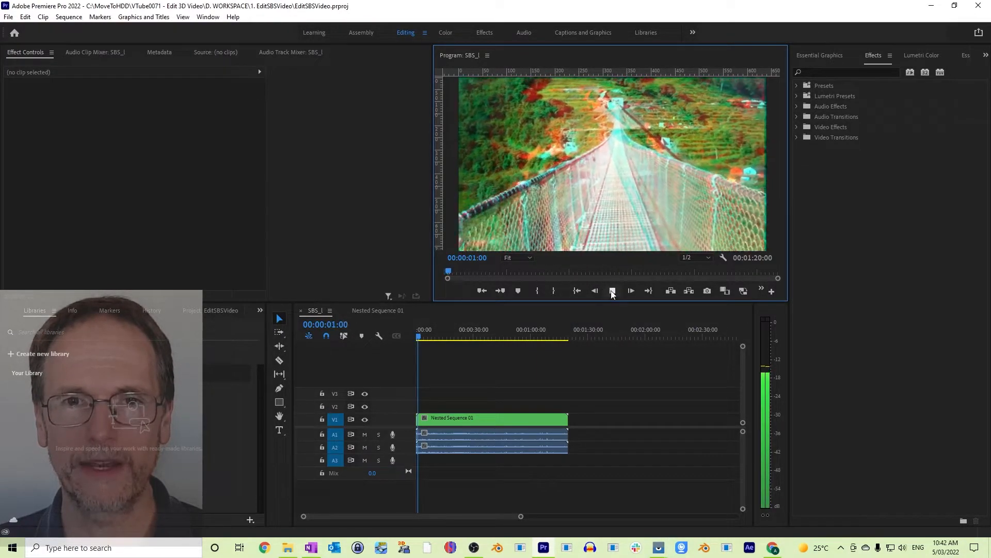
click(613, 291)
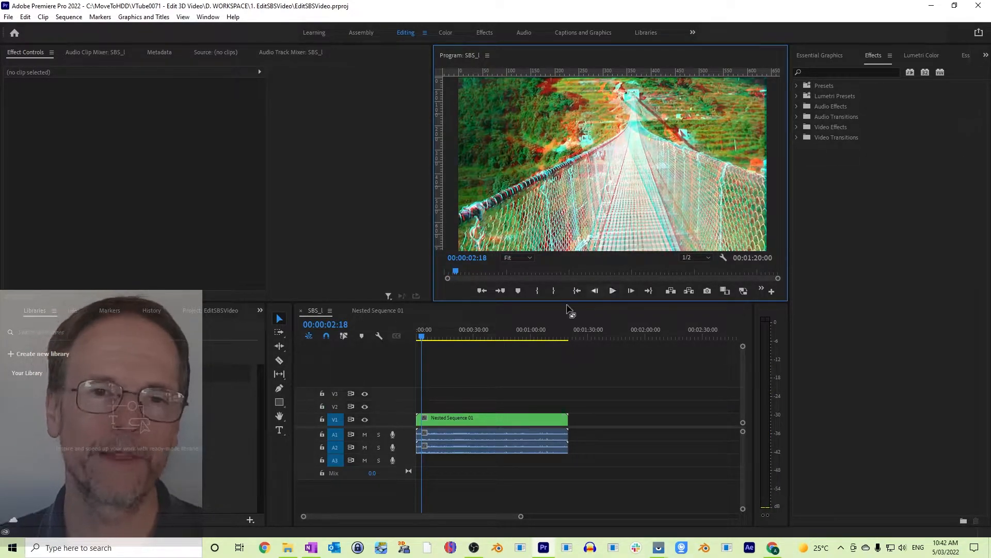
click(423, 339)
drag(423, 338, 414, 337)
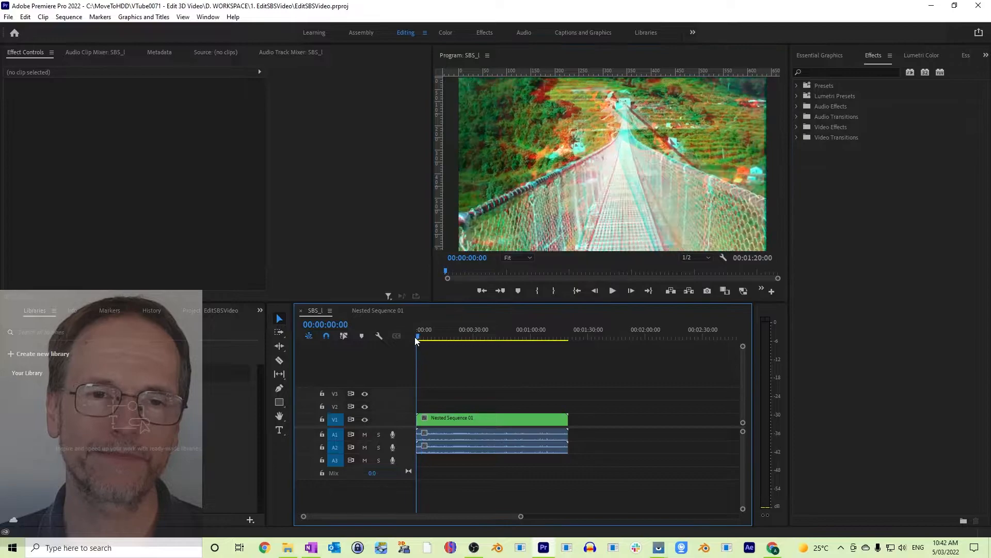
Step: Search the effects for "warp" and apply Warp Stabilizer to the Nested Sequence 01 clip
click(825, 72)
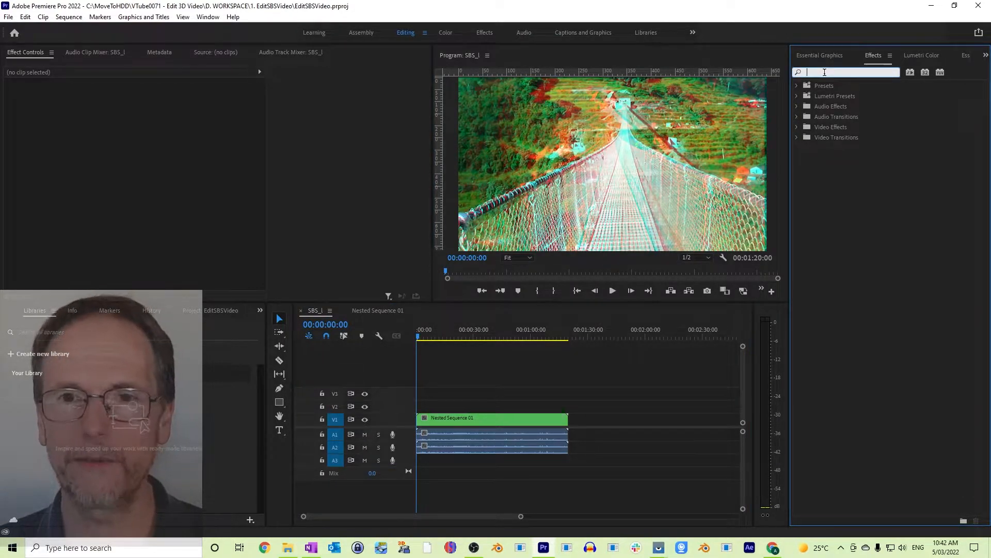
text(warp)
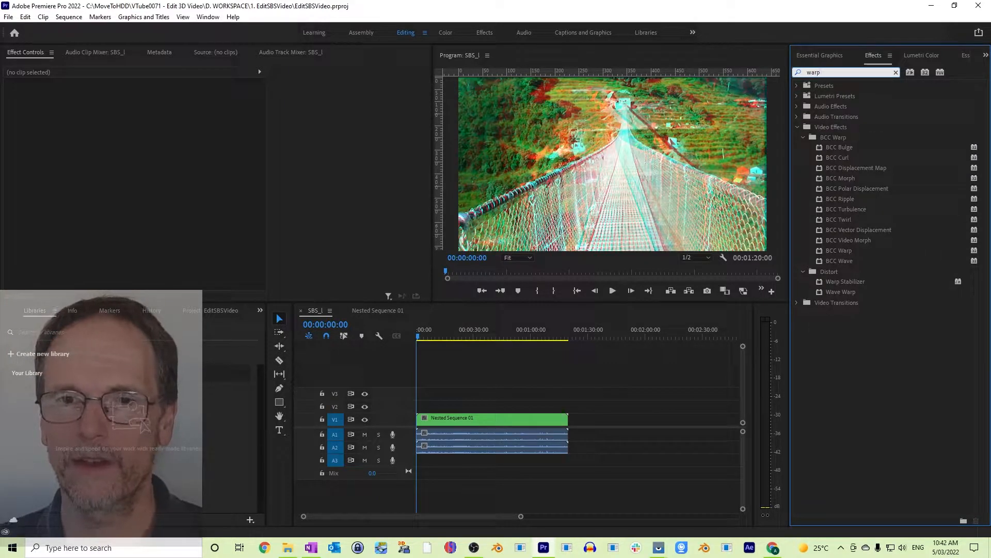
click(846, 281)
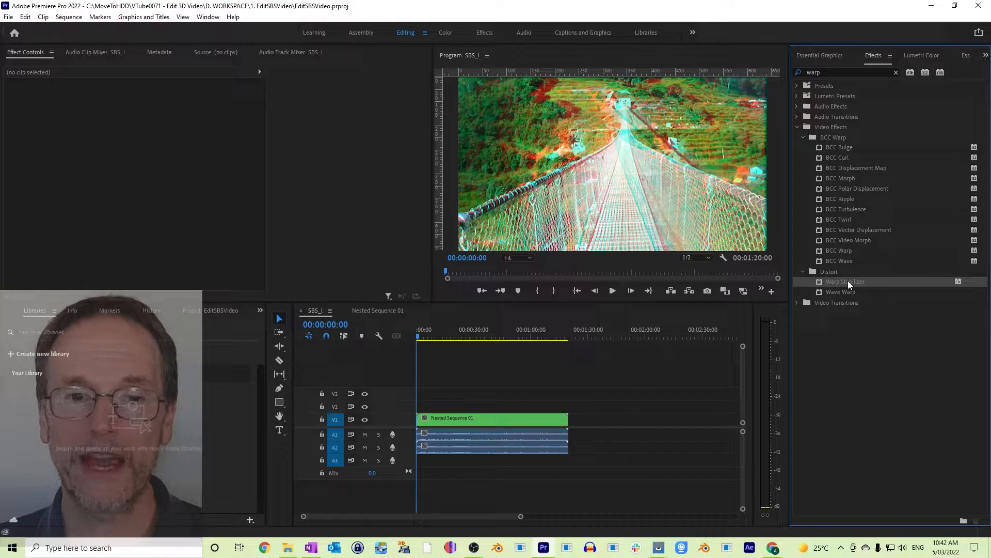
drag(848, 280, 514, 423)
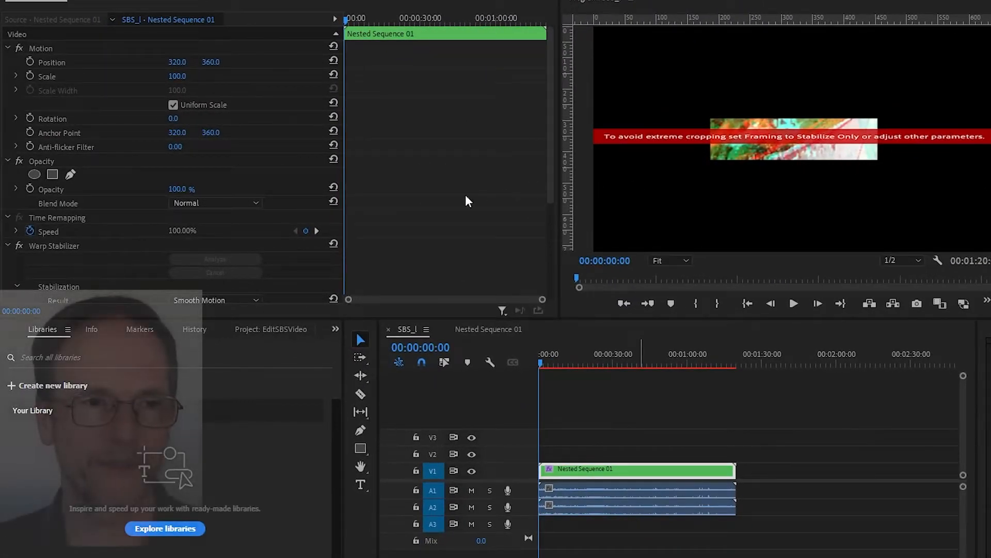
Step: Set the Warp Stabilizer smoothness on Nested Sequence 01 to 1%
scroll(156, 238, down, 5)
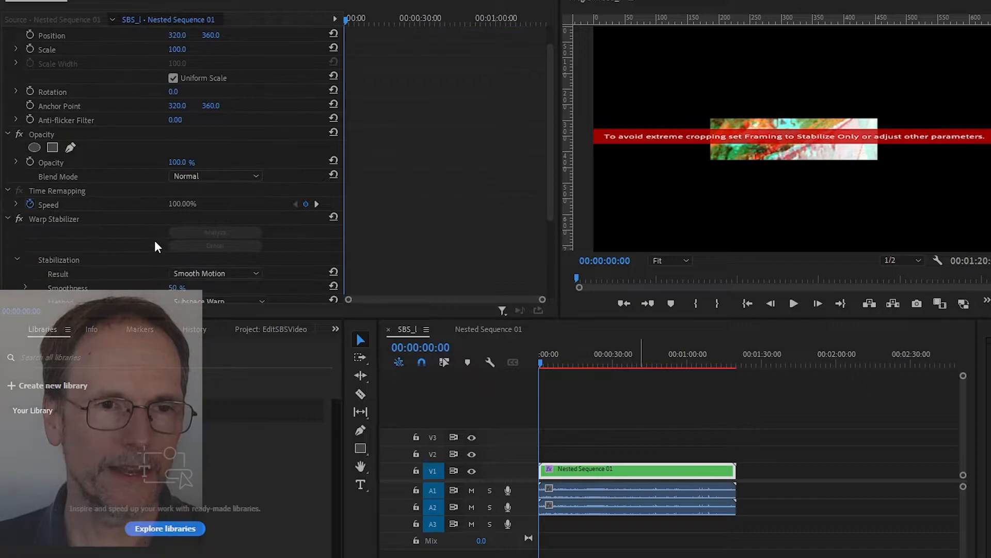
scroll(156, 246, down, 1)
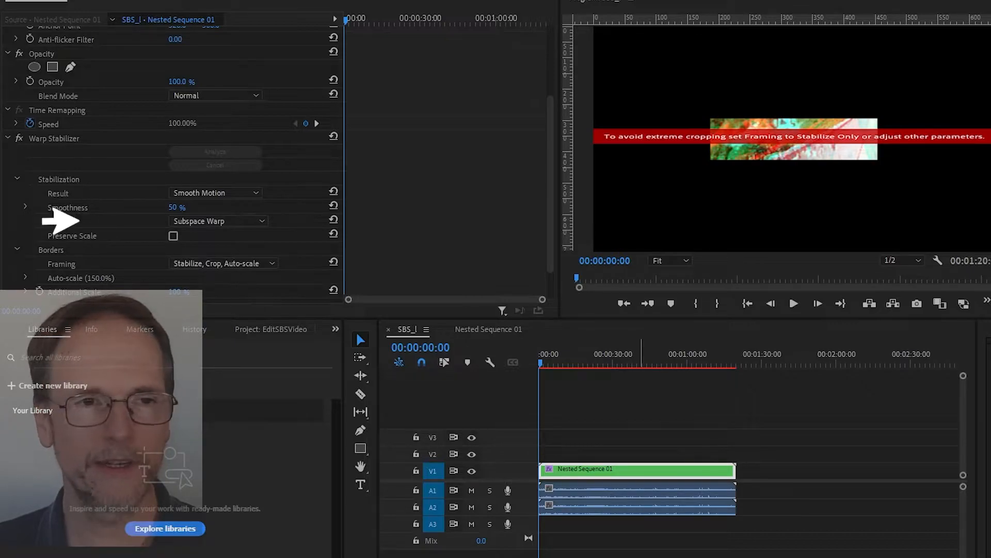
click(175, 207)
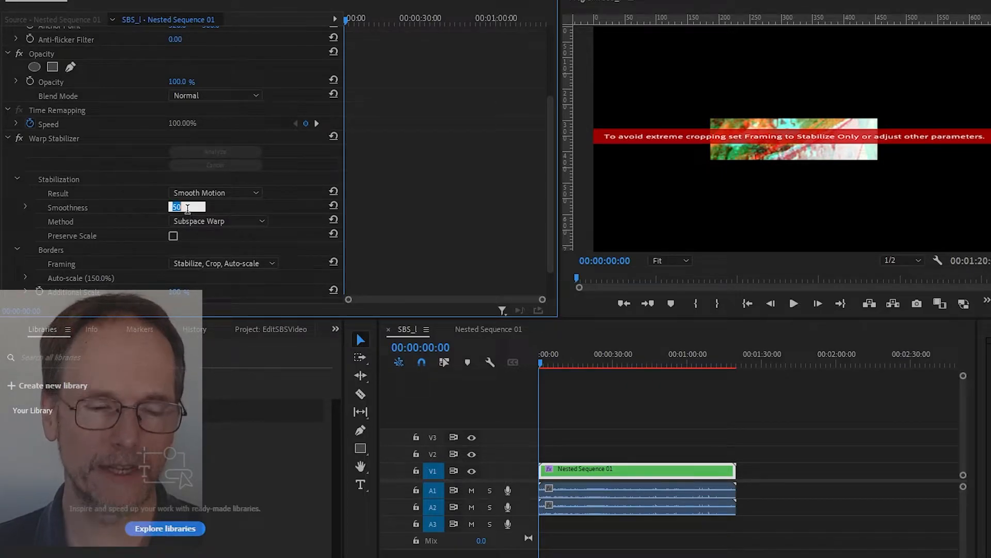
text(1)
key(Return)
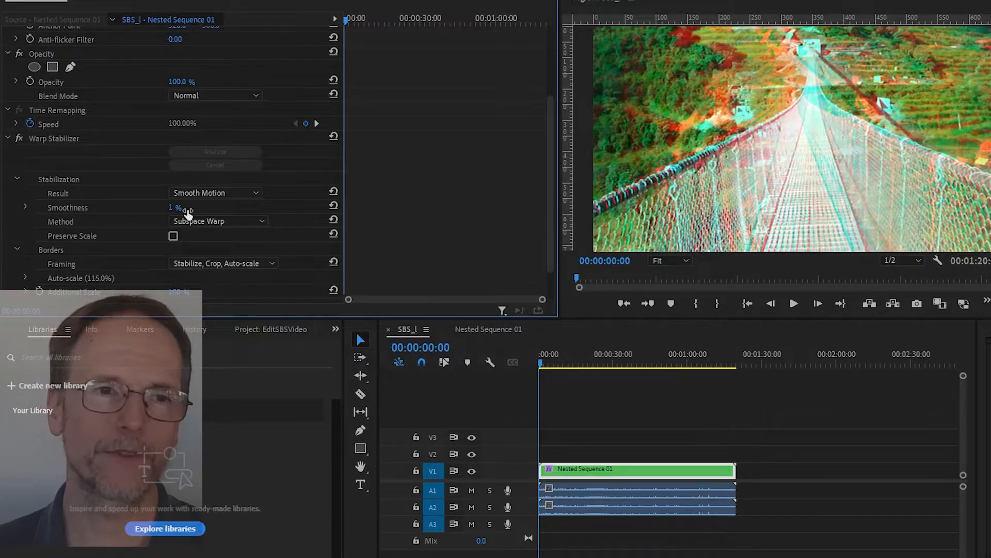
Step: Play back the stabilized sequence to check the motion and return the playhead to the start
click(794, 303)
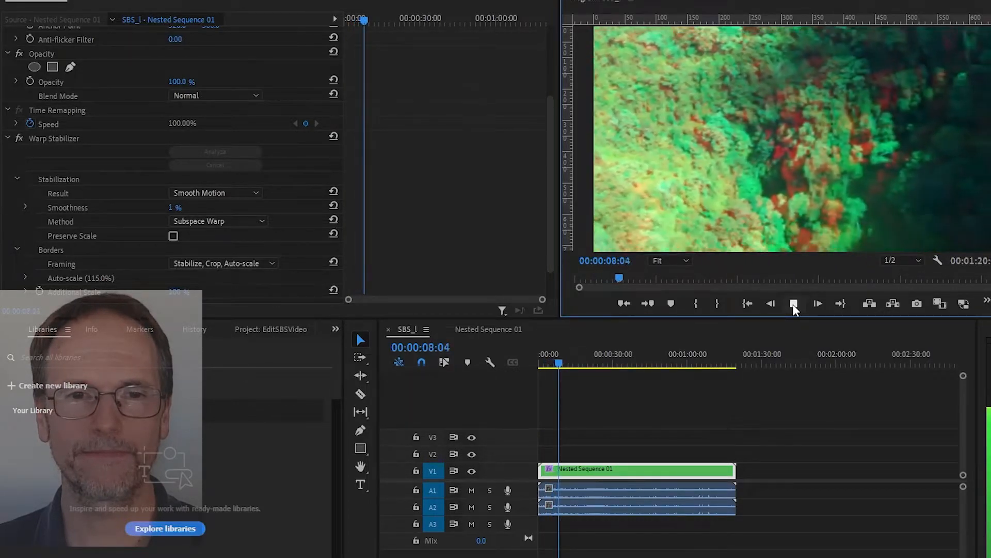
click(793, 304)
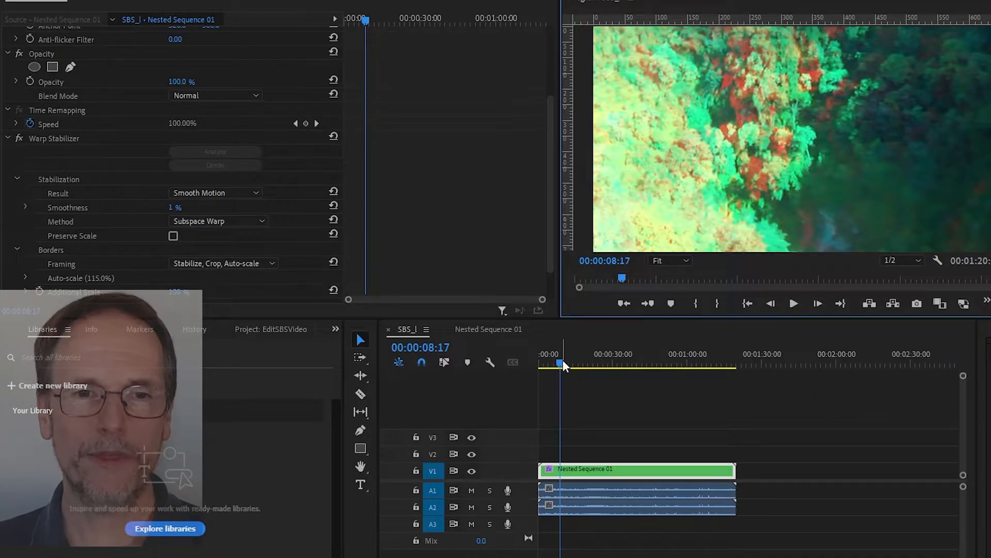
drag(563, 360, 537, 366)
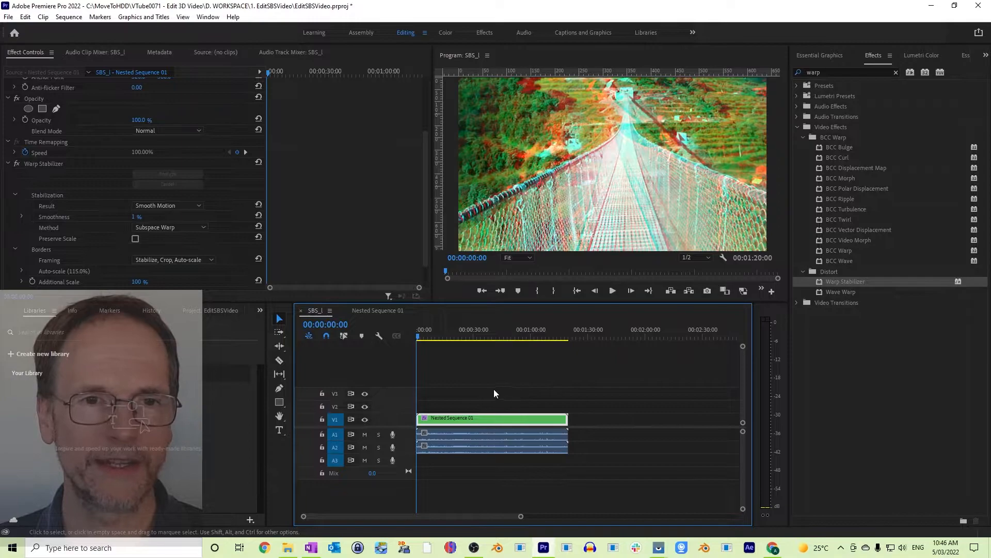
Step: Look through the timebase frame rates available in the SBS_l sequence settings and close the settings without changes
click(70, 17)
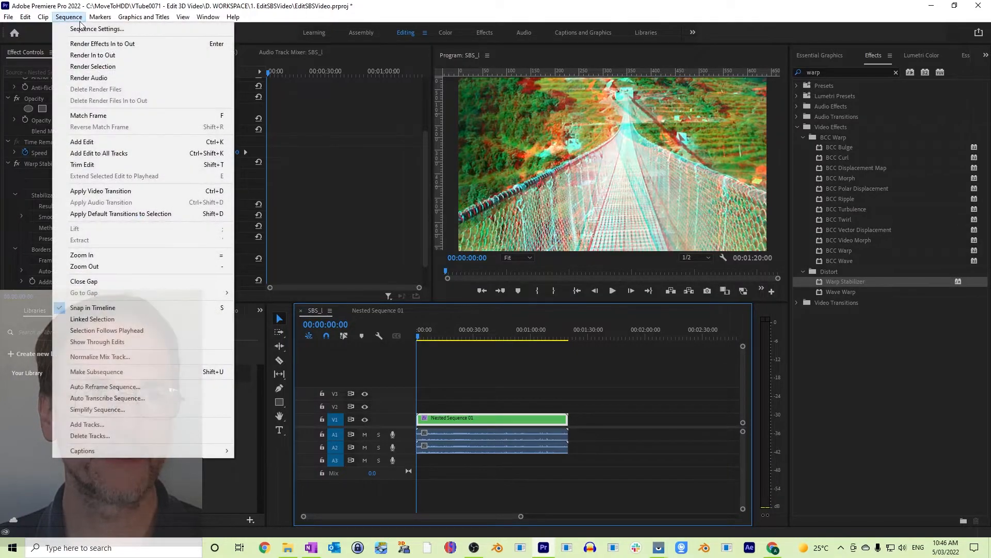
click(78, 28)
click(486, 107)
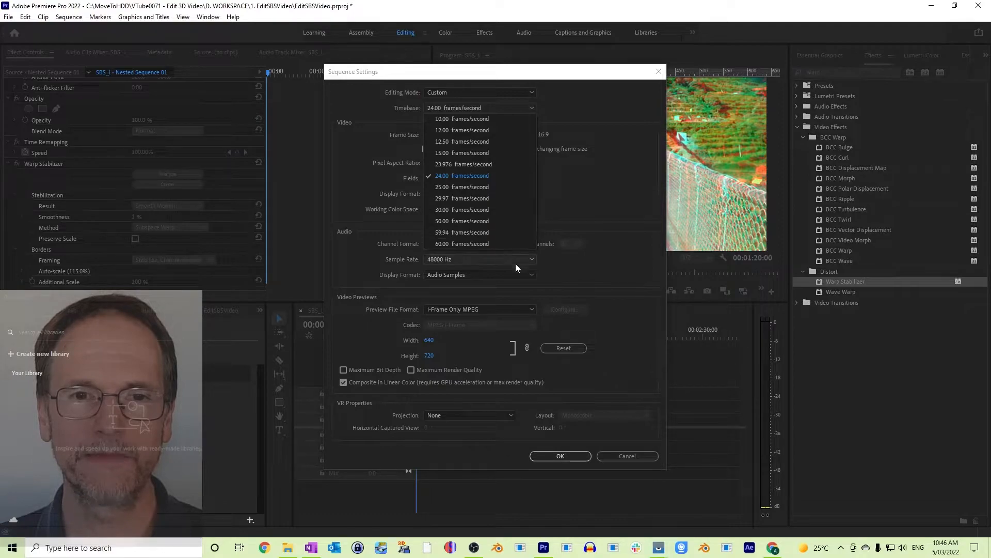
click(656, 72)
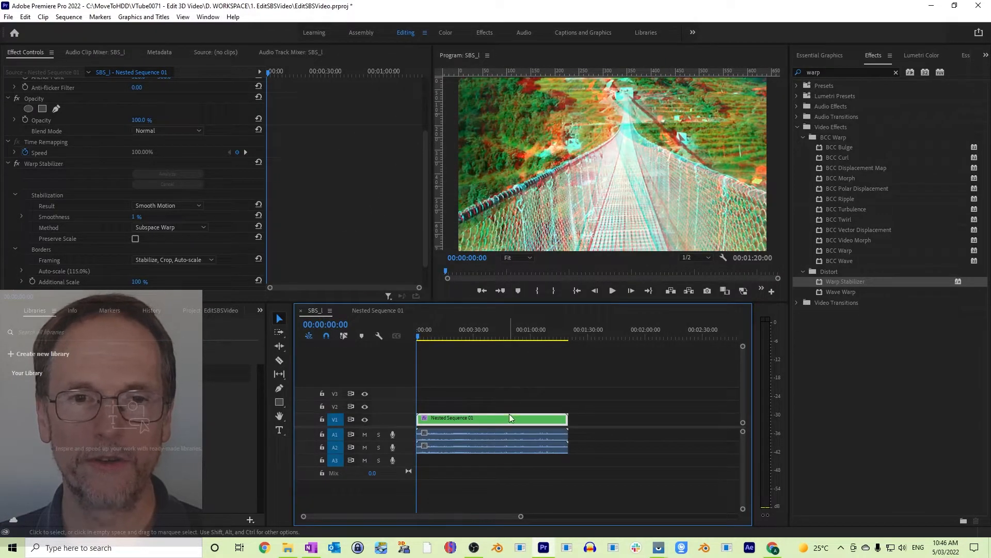
Step: Try Optical Flow as the time interpolation for Nested Sequence 01, return to Frame Sampling and close the speed settings without applying
right_click(509, 416)
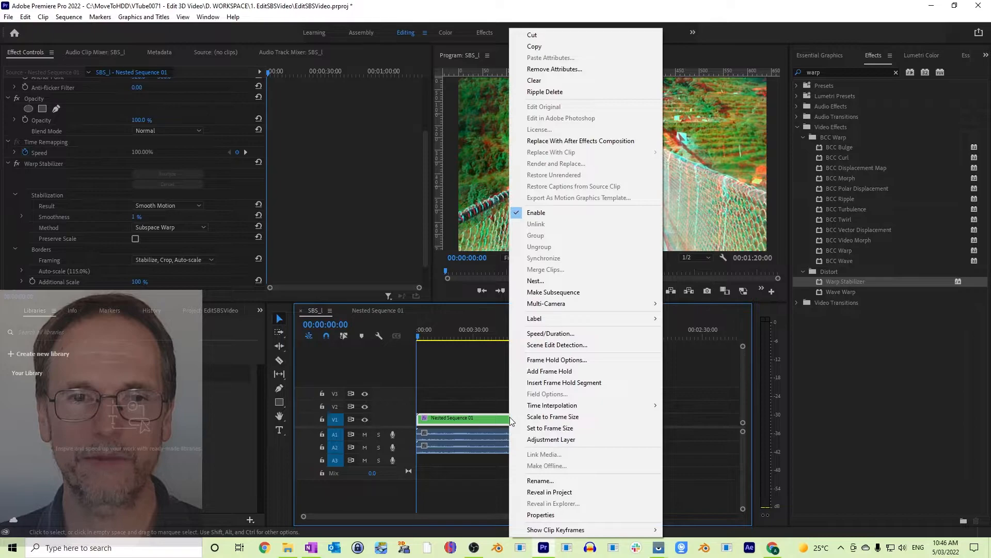
click(565, 334)
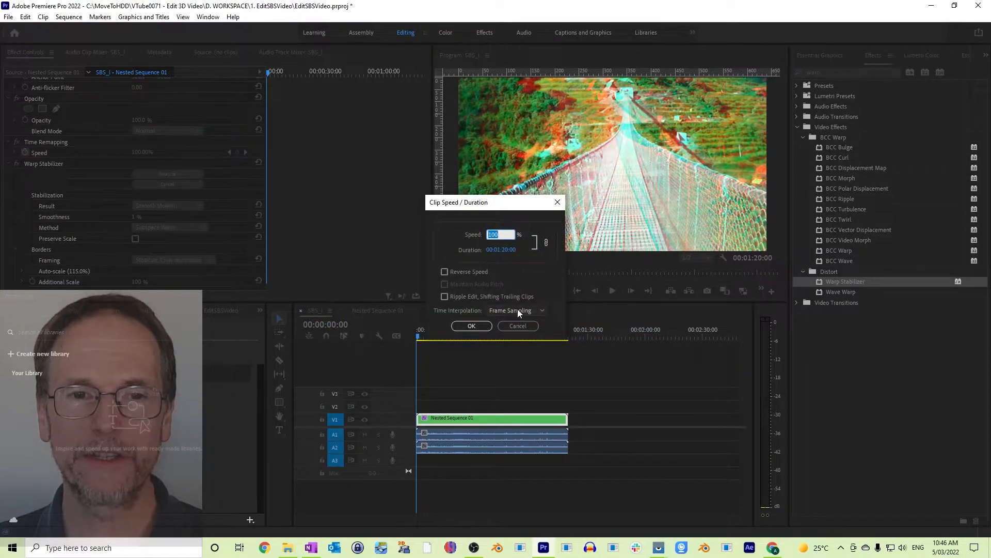
click(516, 309)
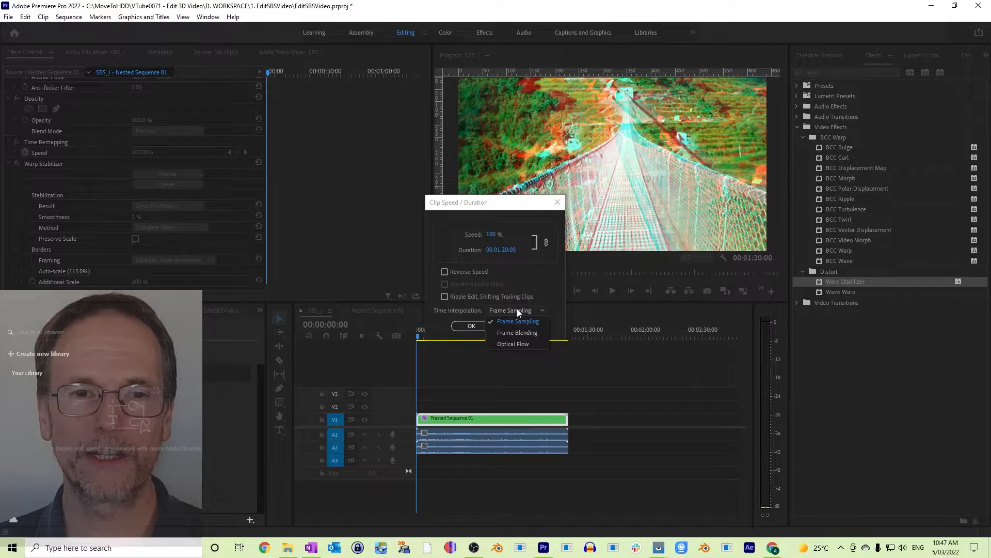
click(518, 344)
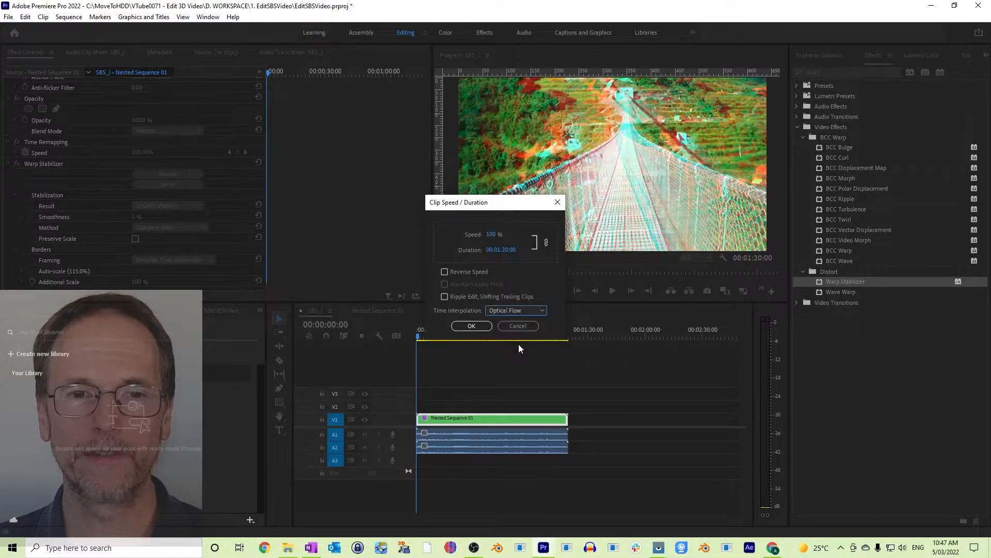
click(540, 310)
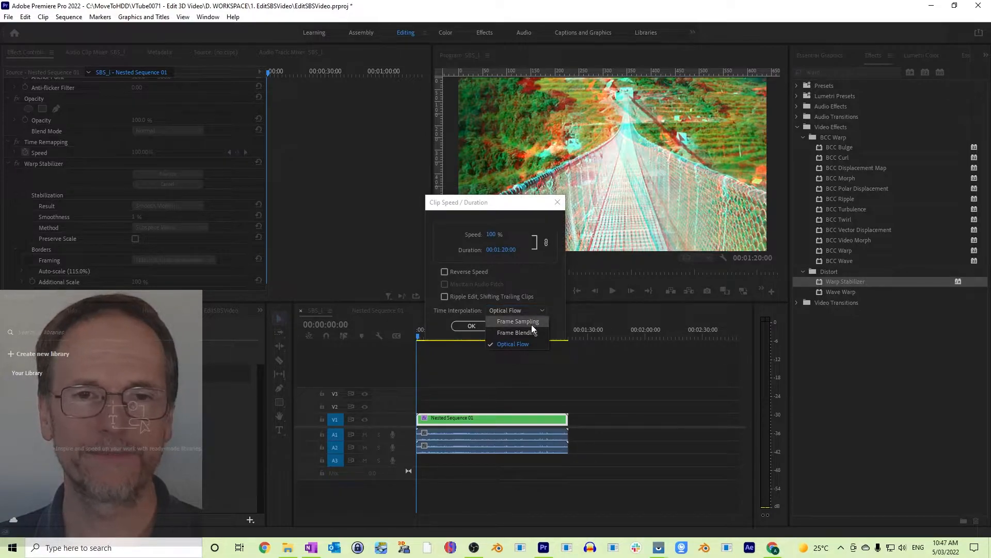
click(532, 324)
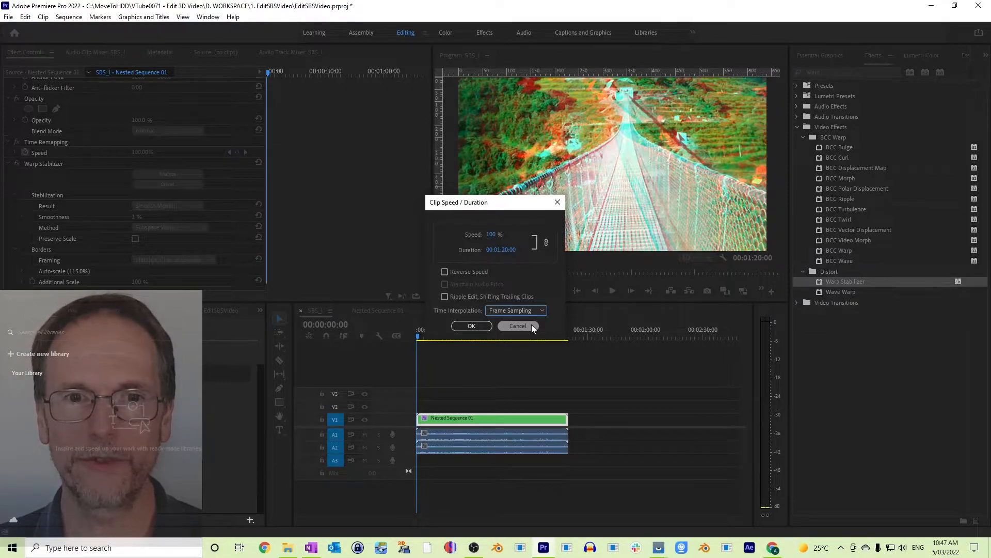
click(542, 311)
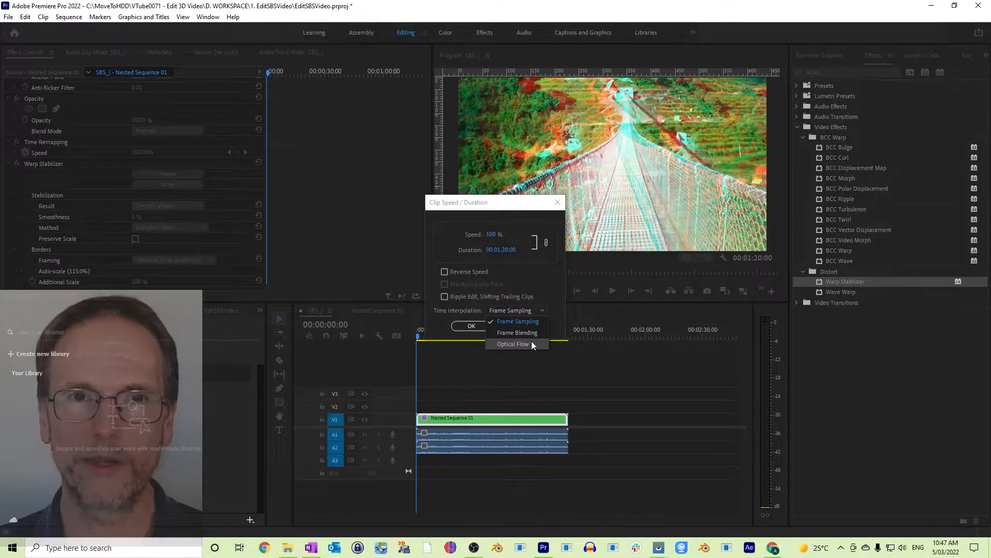
click(541, 309)
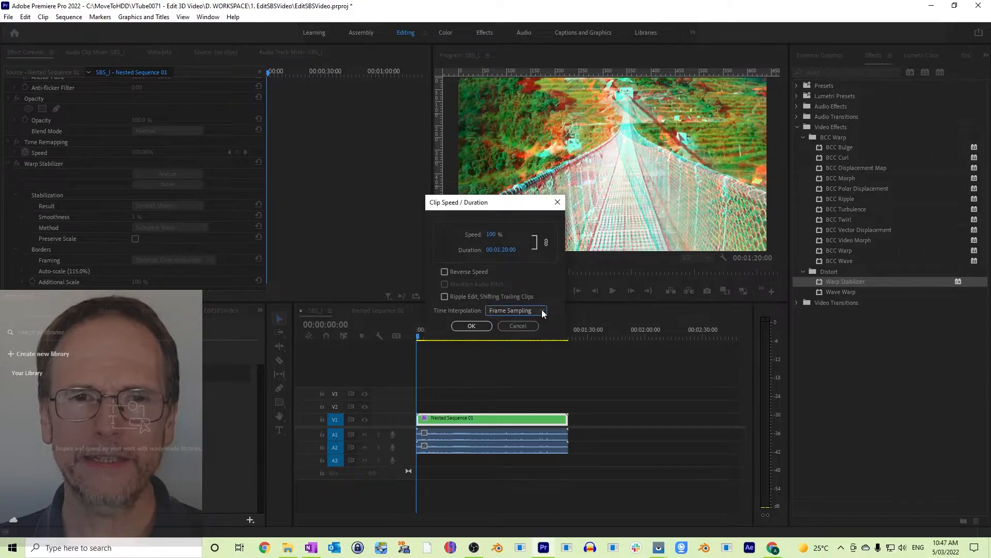
click(558, 203)
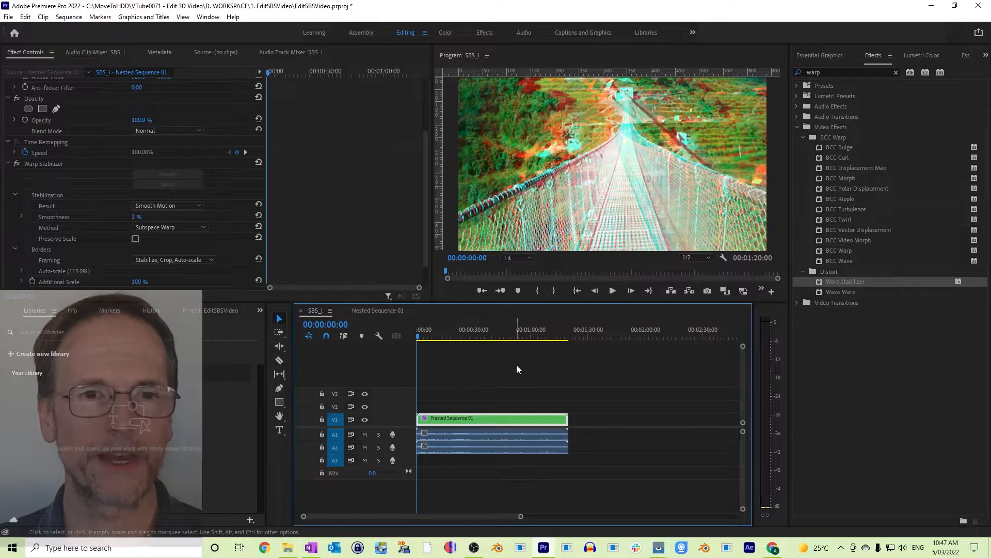
Step: Try a 60 fps frame rate with Optical Flow time interpolation in the media export settings and cancel the export
click(8, 17)
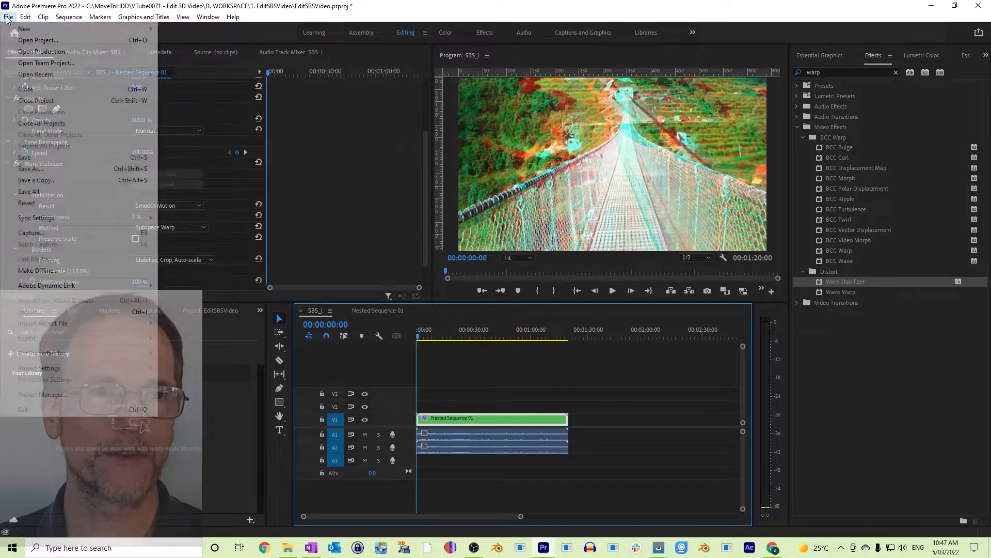
mouse_move(52, 338)
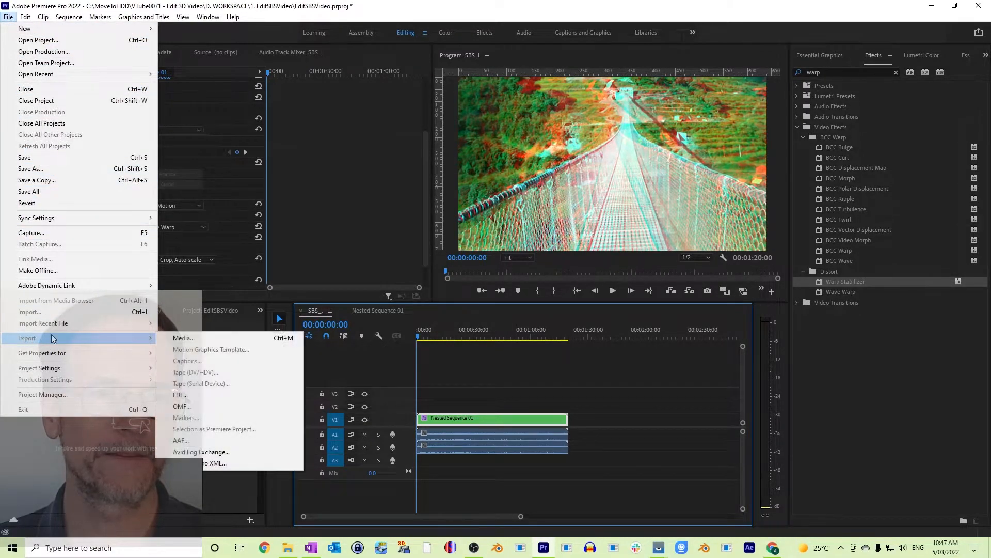
click(215, 339)
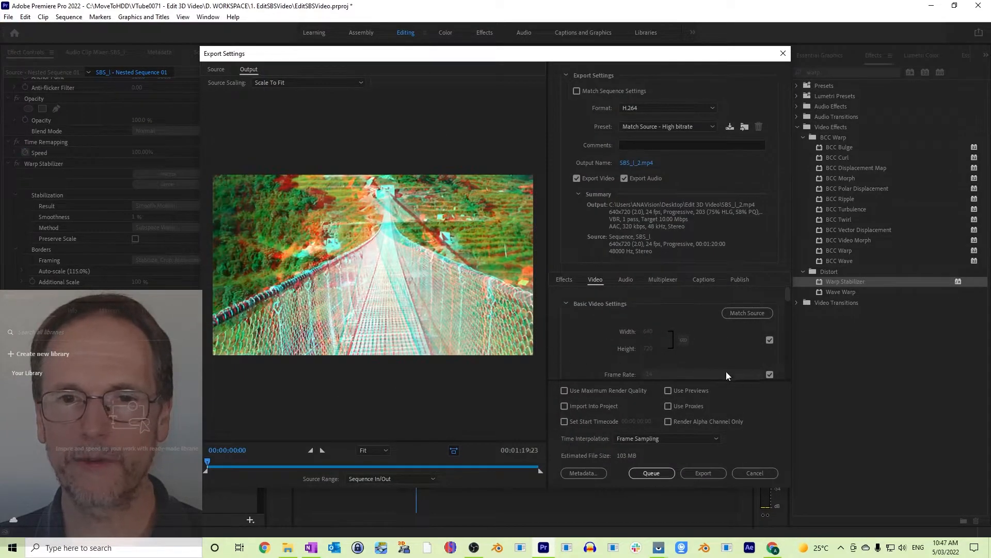
click(770, 374)
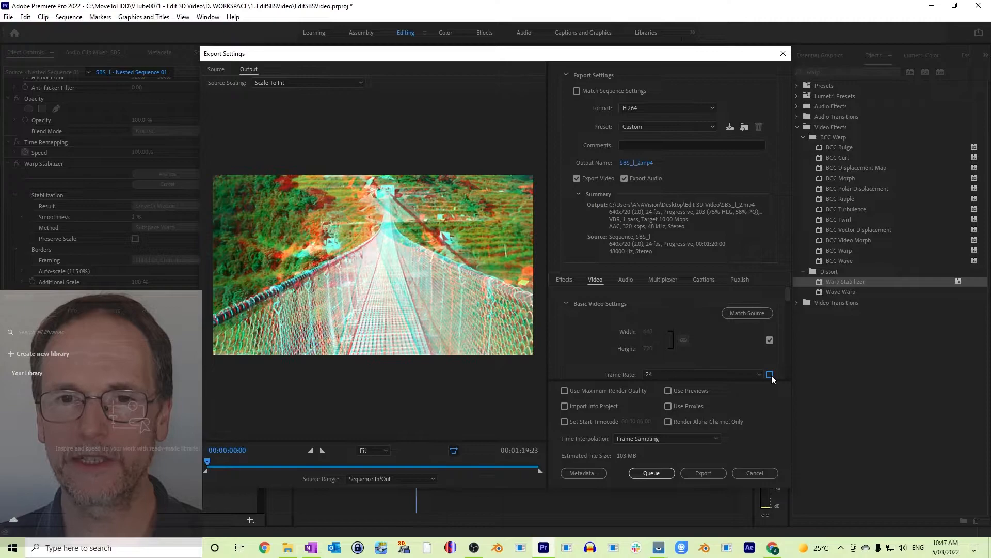
click(758, 374)
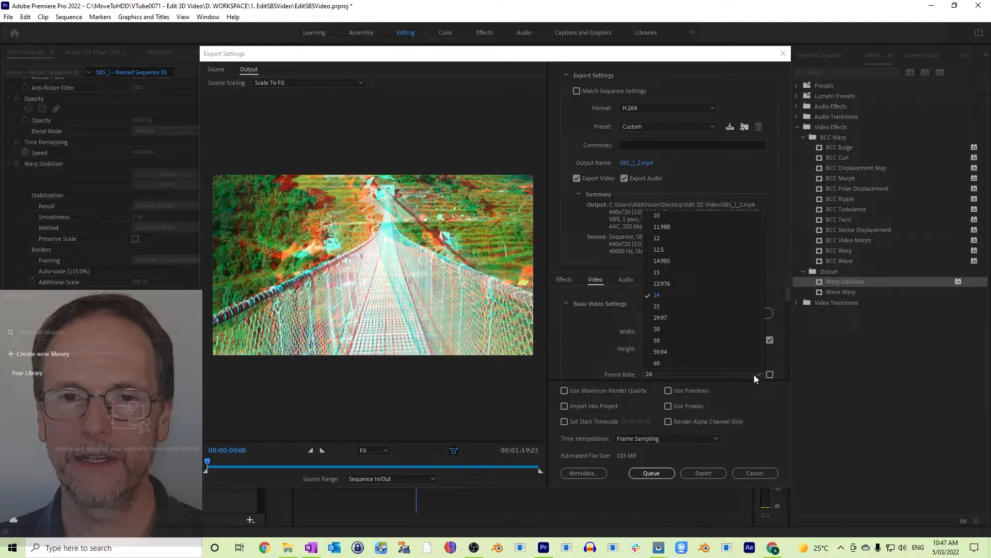
click(689, 364)
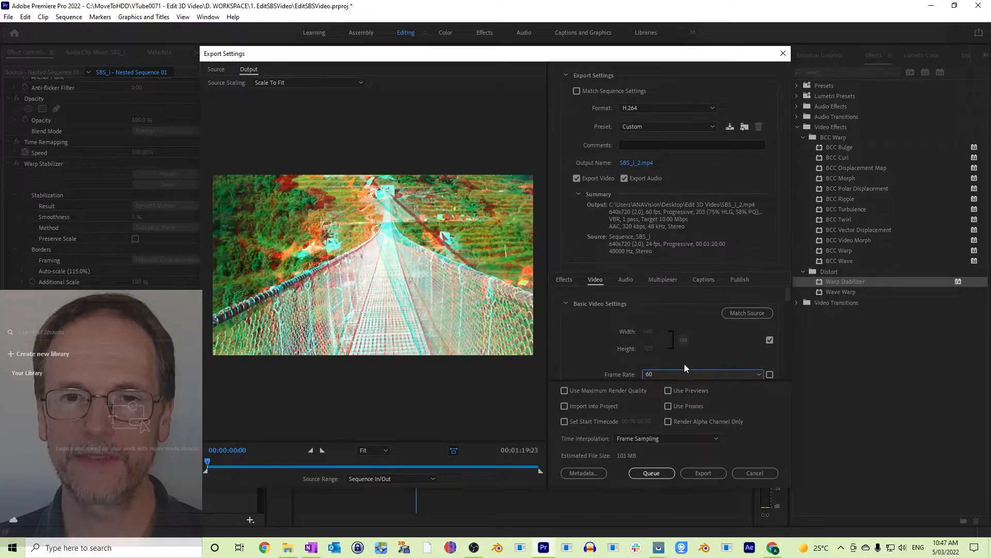
click(684, 435)
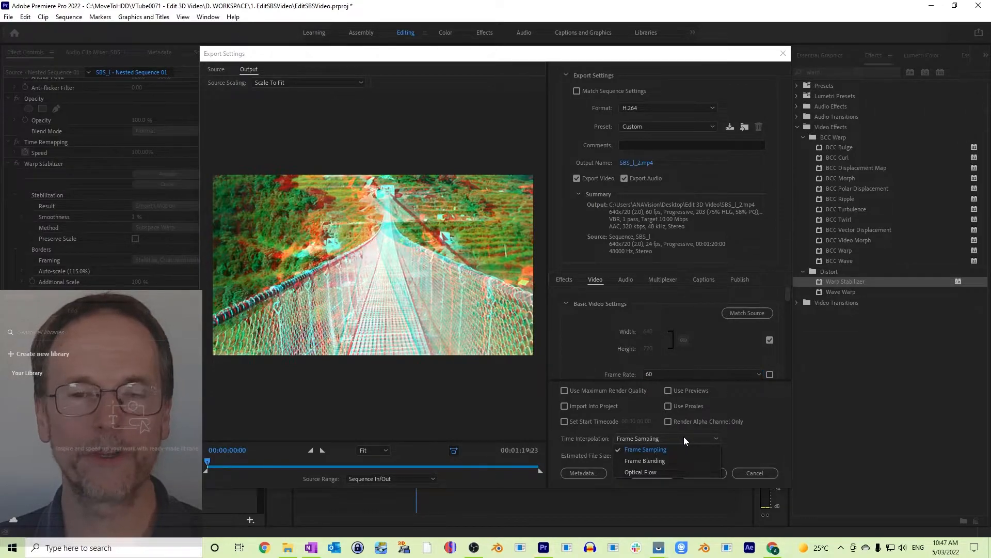
click(683, 436)
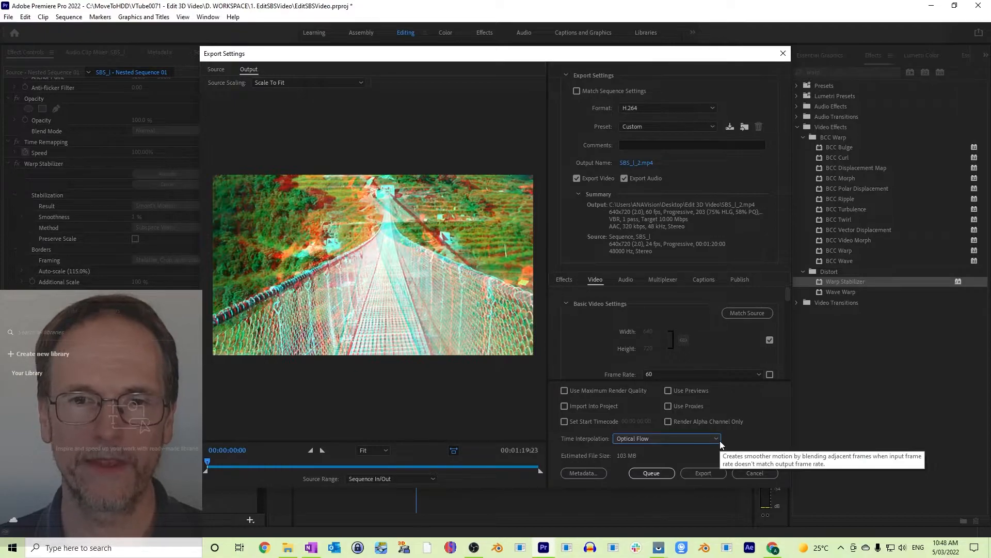
click(758, 471)
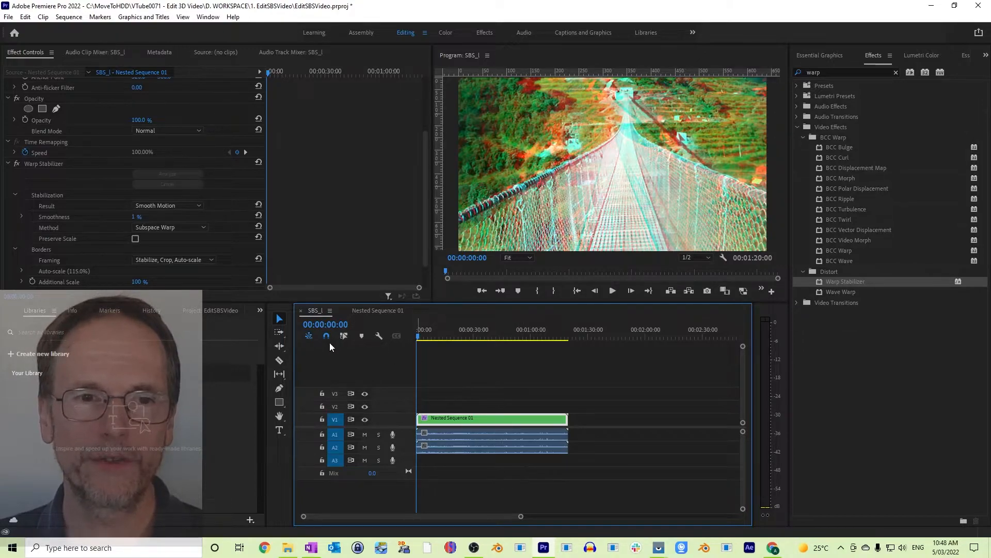
Step: Try adding the title "Dont look down!" over the video at the start of the sequence and undo the text entry
click(278, 430)
click(500, 111)
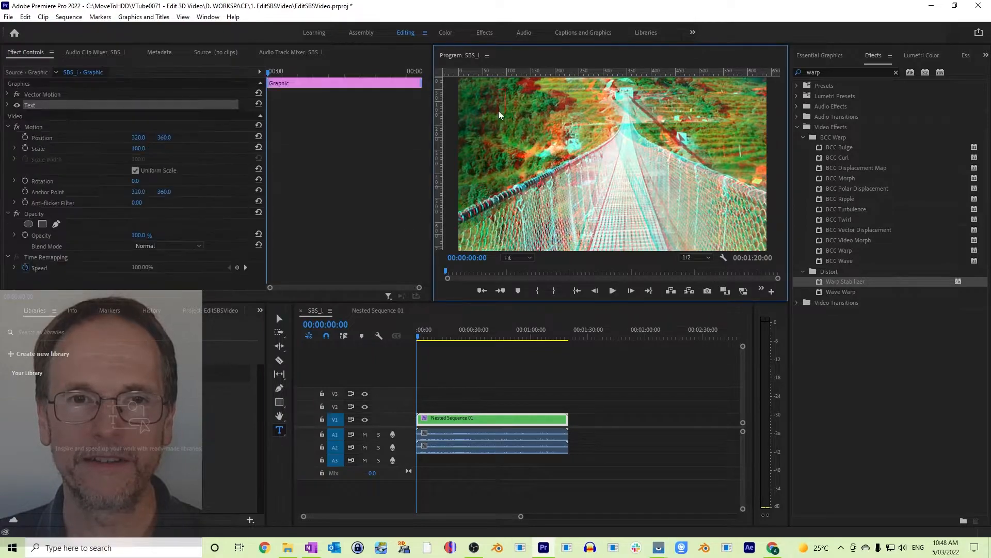
text(Dont look don)
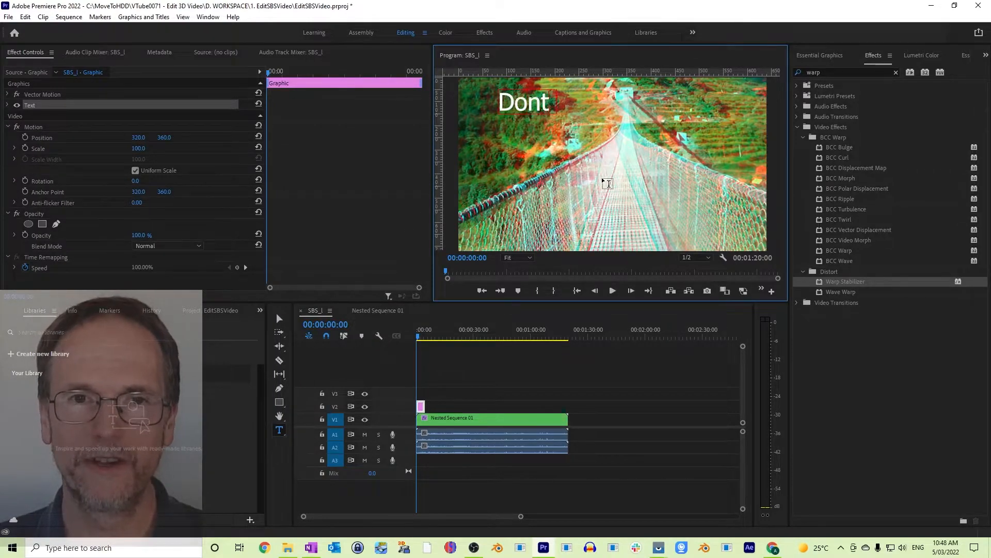
key(BackSpace)
key(BackSpace)
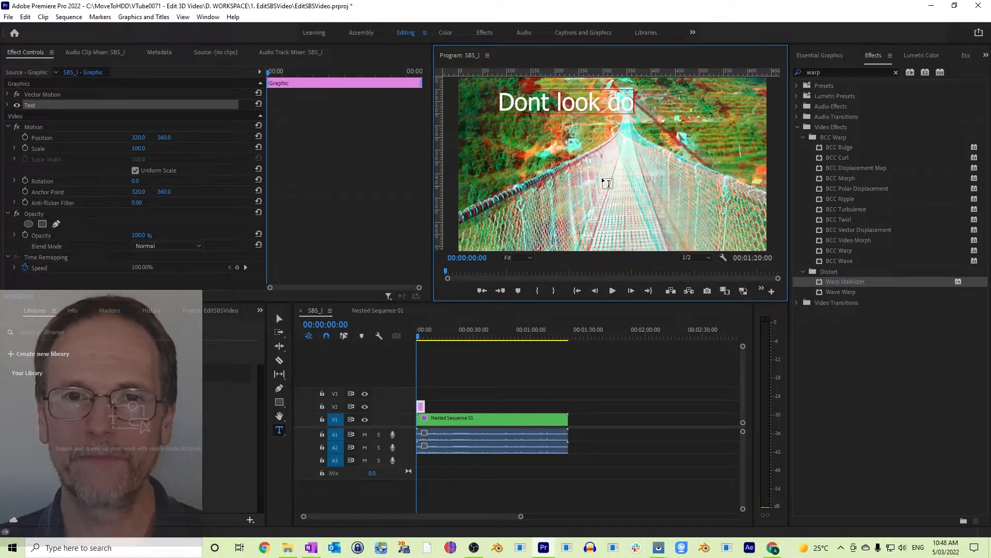
text(own!)
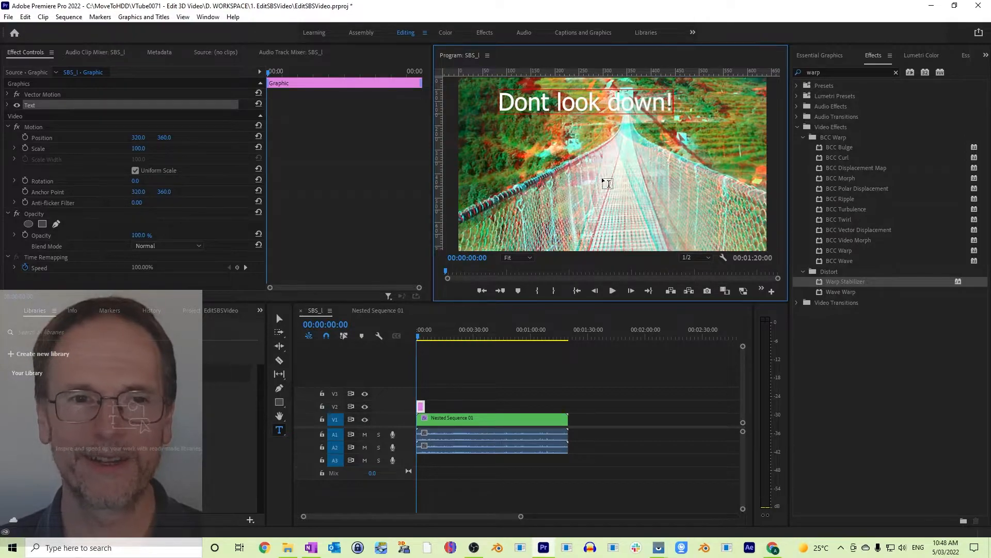
key(ctrl+z)
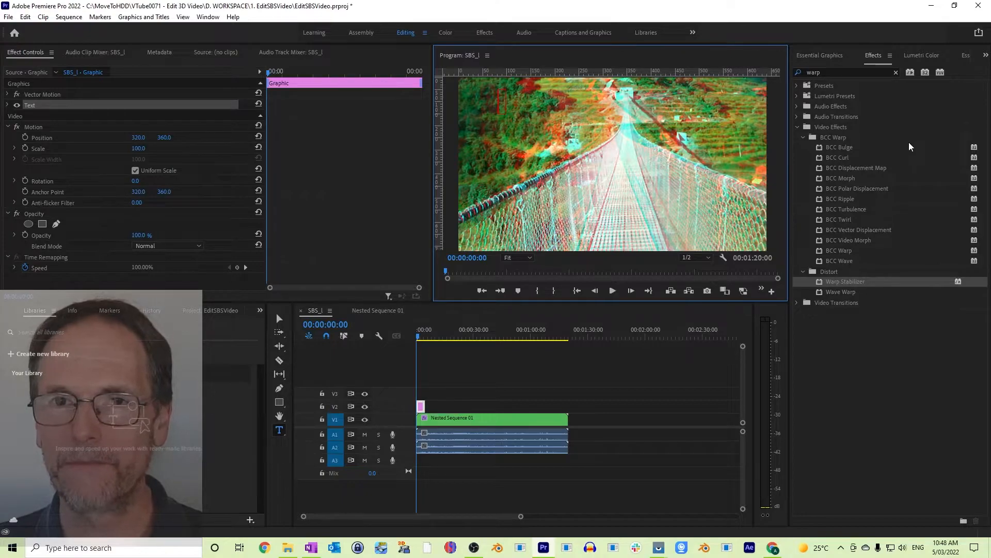
Step: Look through the Lumetri Color and Essential Graphics options and search the effects library for page
click(921, 54)
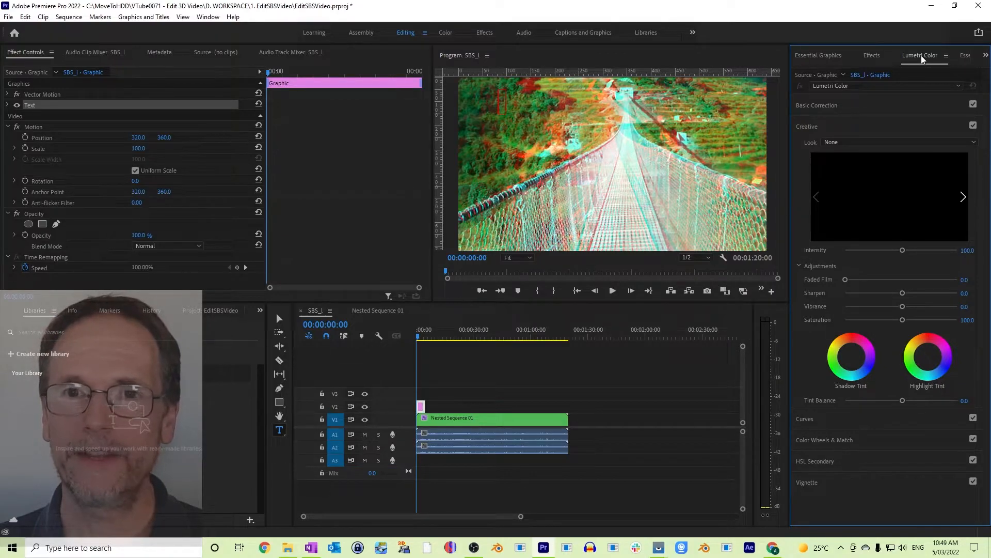
click(823, 55)
click(869, 56)
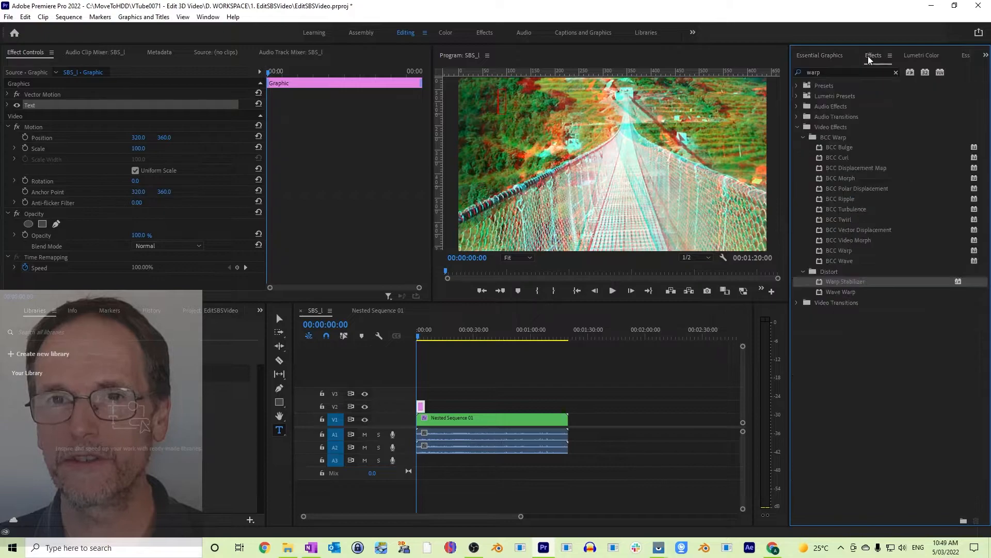
click(836, 73)
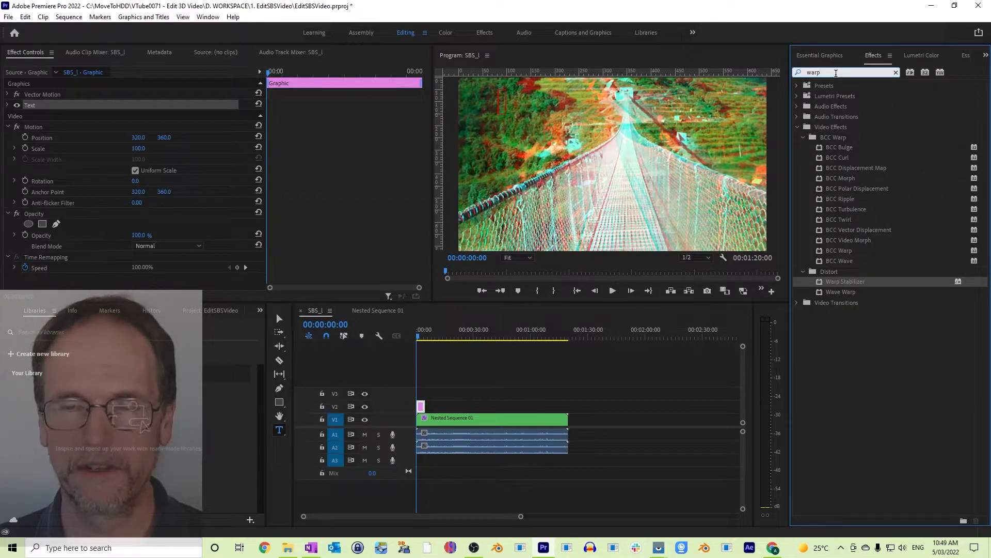
key(BackSpace)
key(BackSpace)
key(BackSpace)
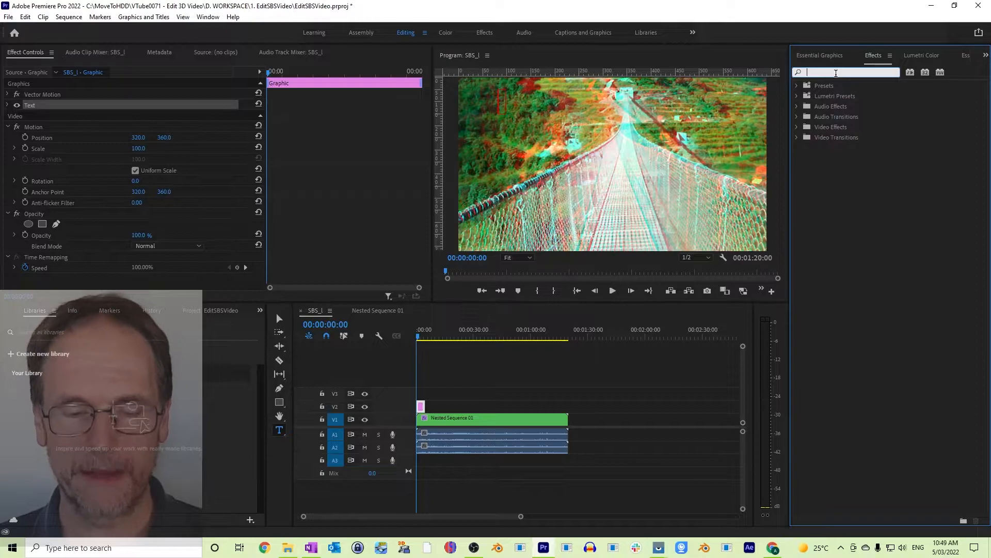
text(page)
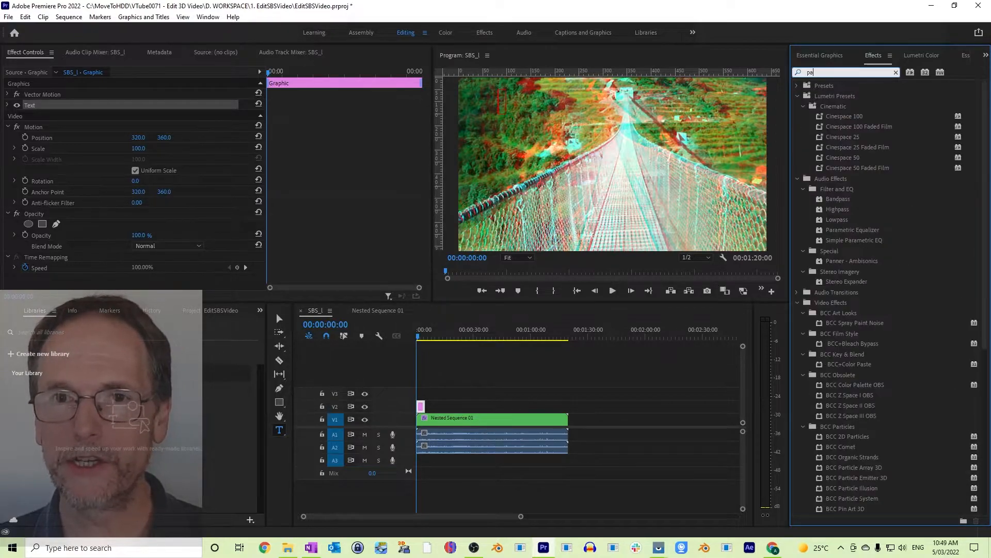
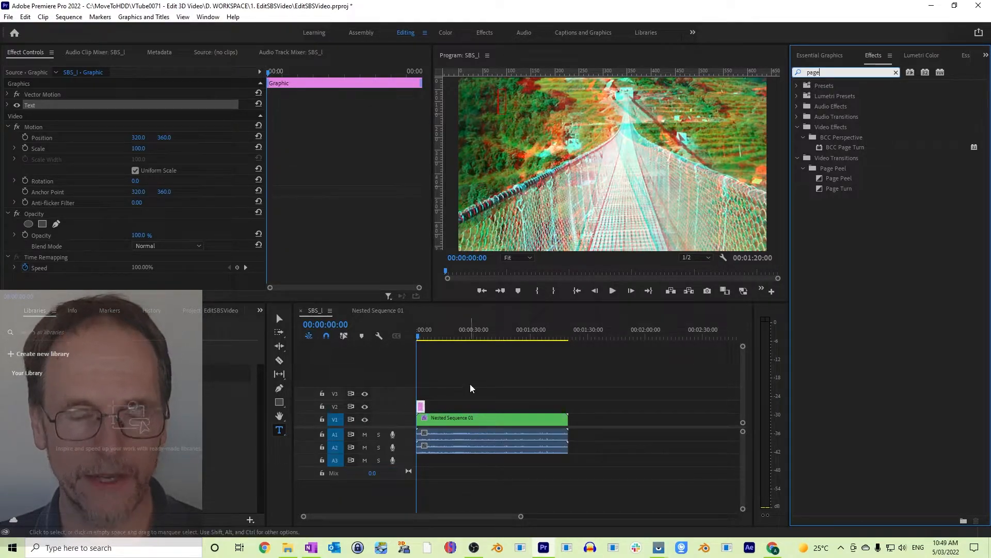
Step: Change the effects search back to warp and delete the empty text graphic from track V2
key(BackSpace)
key(BackSpace)
key(BackSpace)
key(BackSpace)
text(warp)
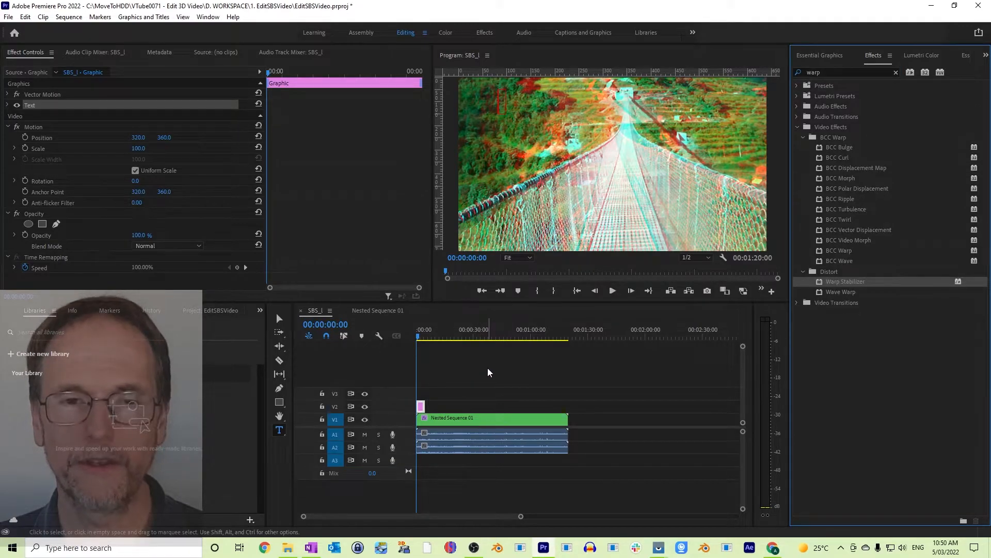
key(Delete)
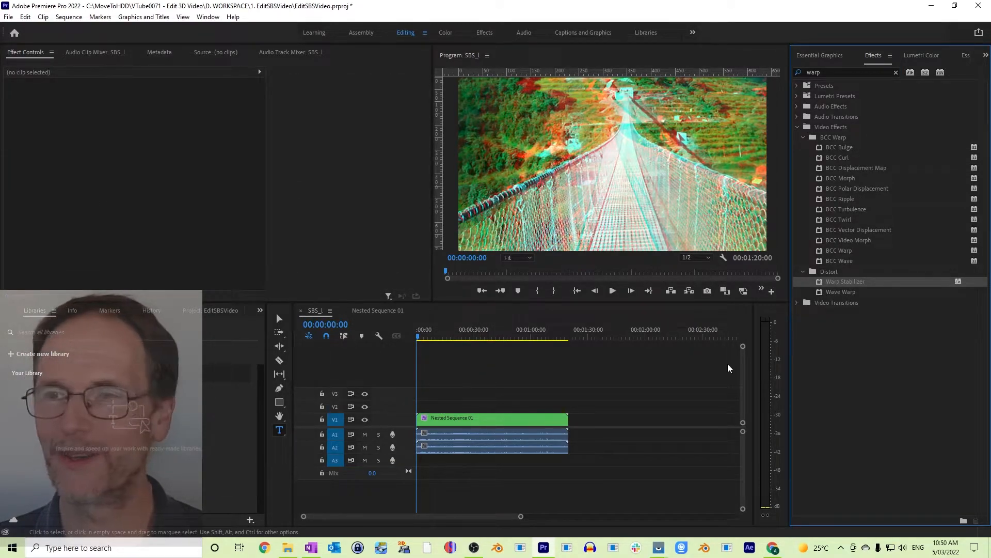
Step: Add the audio file from File Explorer to track A3 at the start of the sequence and mute tracks A1 and A2
key(alt+Tab)
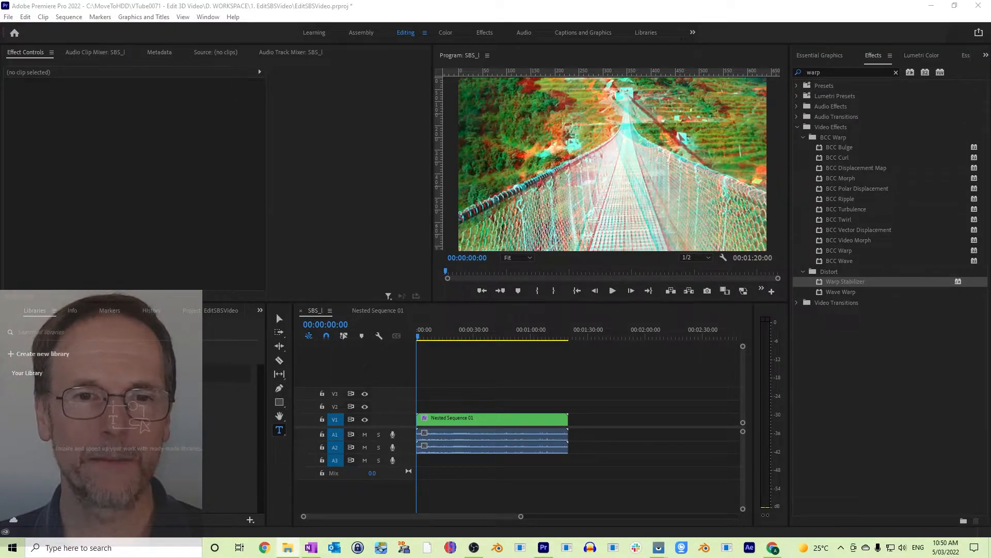
drag(882, 538, 425, 457)
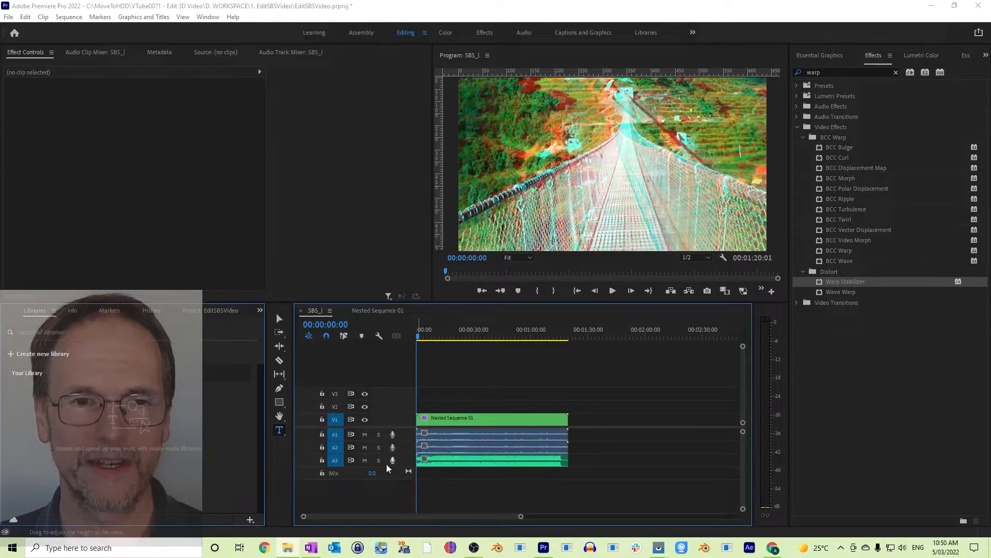
click(365, 433)
click(364, 448)
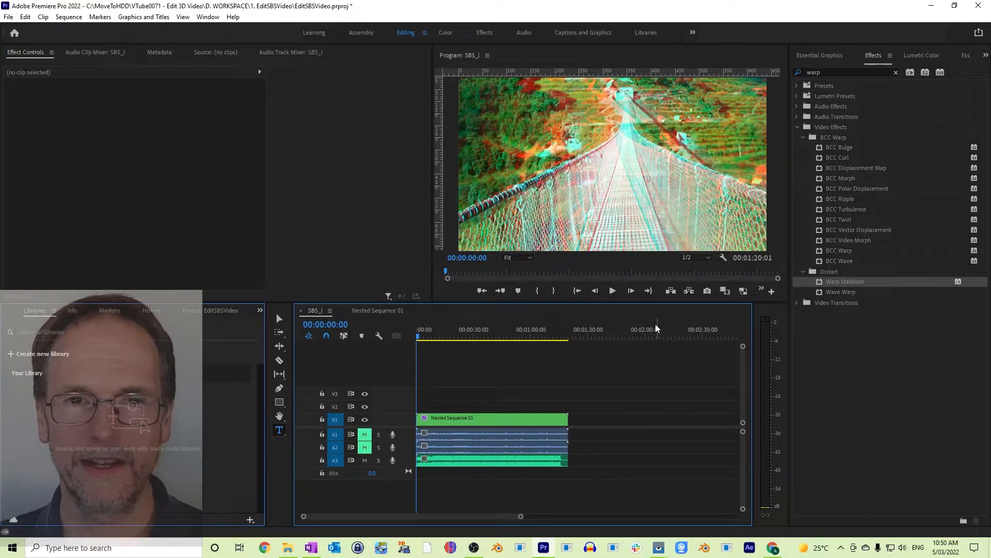
Step: Play back the beginning of the sequence to hear the audio on track A3
click(612, 291)
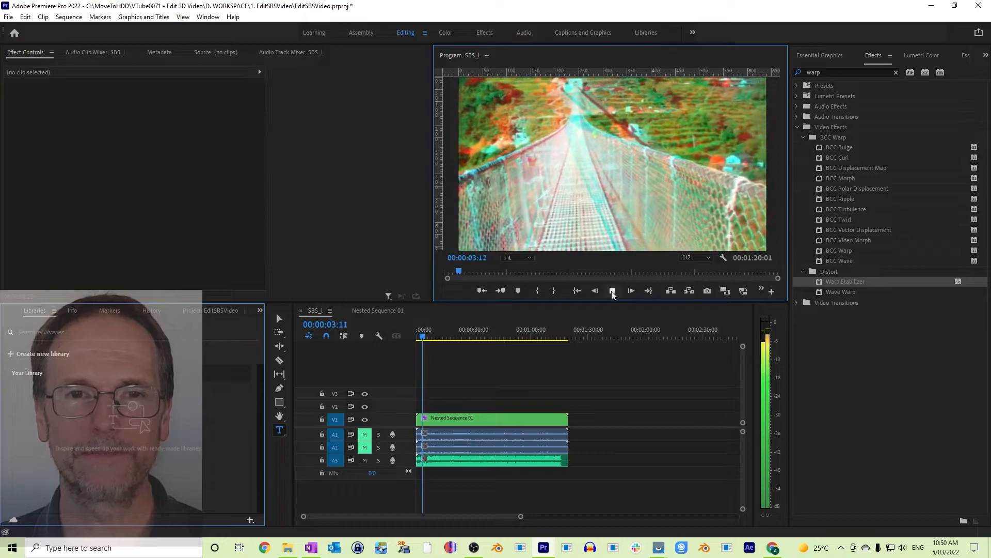
click(612, 291)
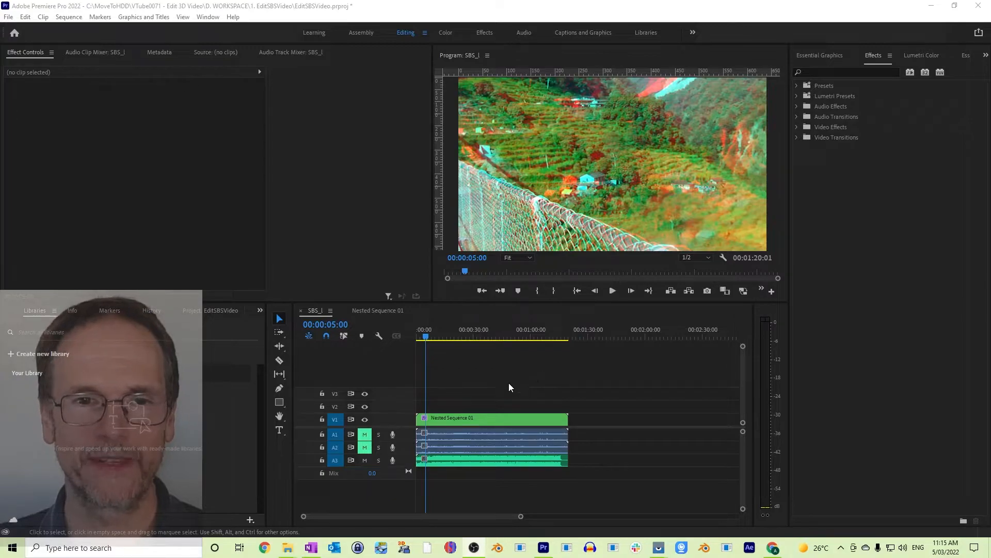
Step: In Nested Sequence 01, turn off Color Balance (RGB) on SBS_r.mp4 and SBS_l.mp4 and hide track V1
double_click(503, 418)
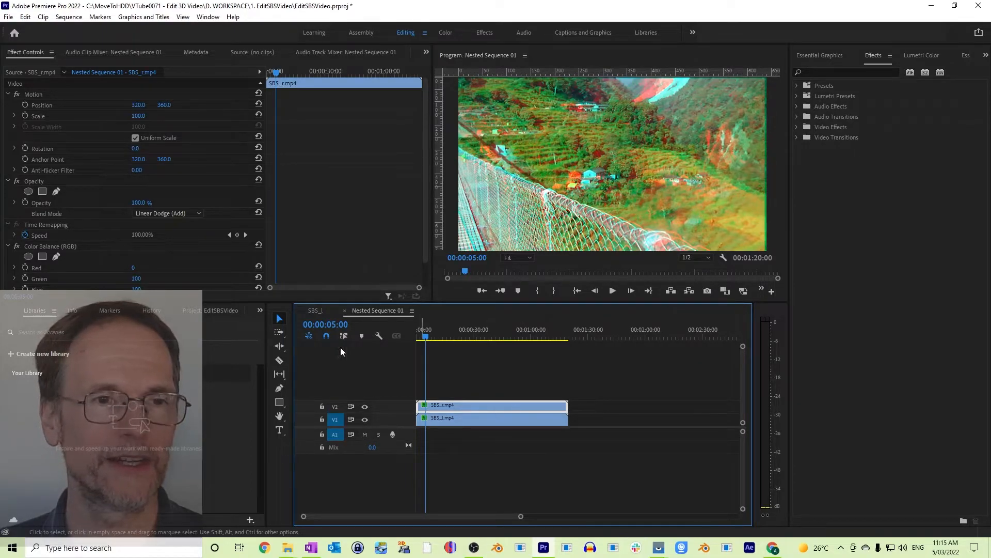
click(17, 247)
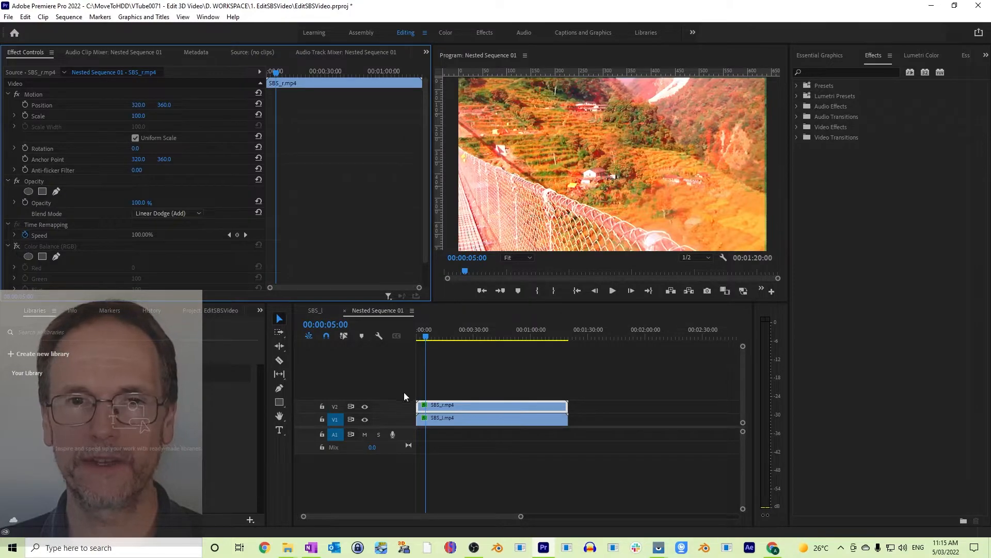
click(463, 417)
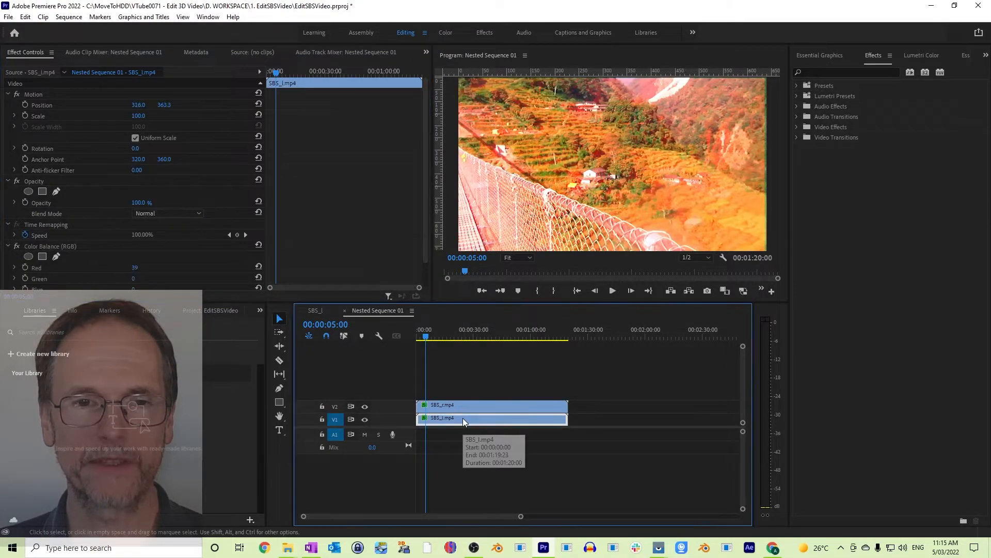
click(17, 246)
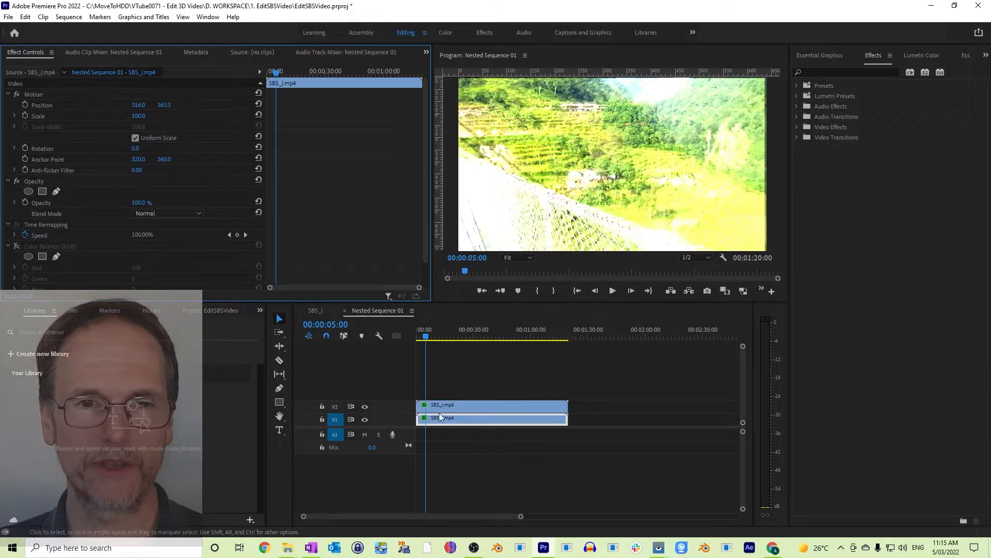
click(365, 419)
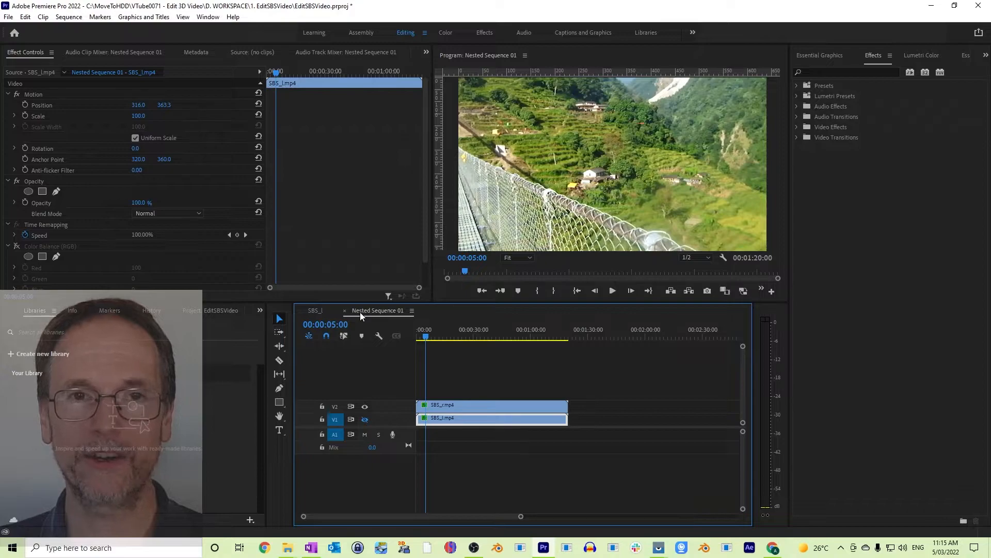
Step: Open the media export settings for the SBS_l sequence and set a custom frame rate of 60 instead of matching the source
click(314, 311)
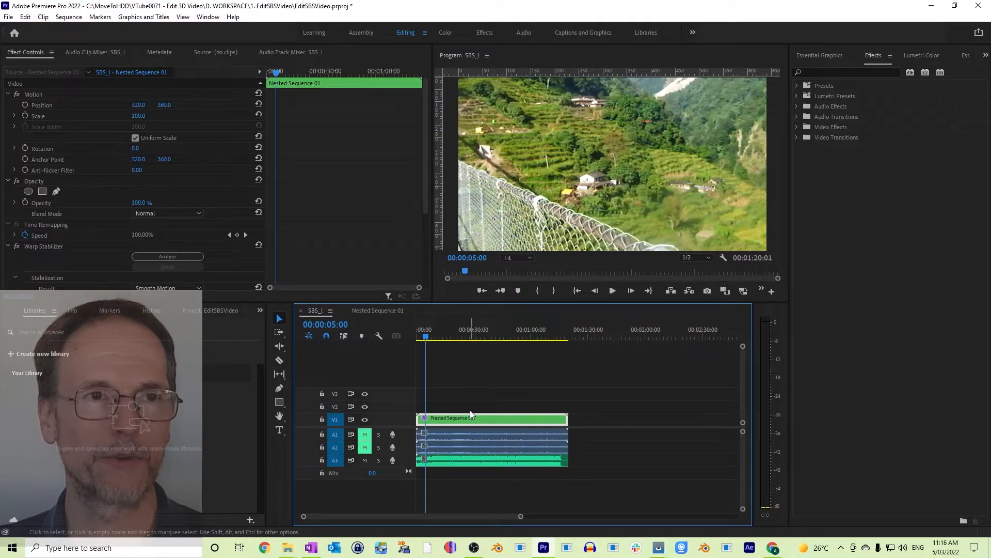
click(7, 18)
mouse_move(48, 339)
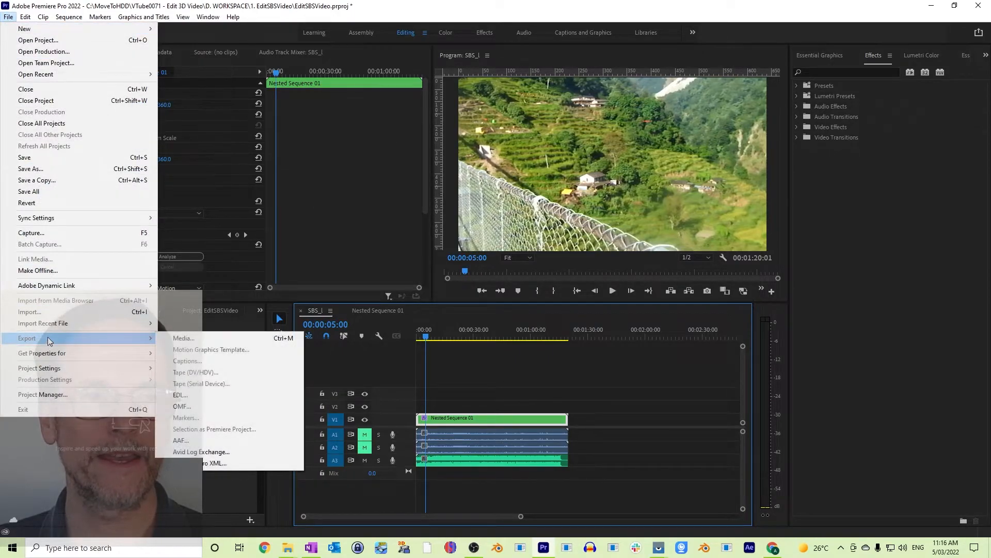
click(189, 337)
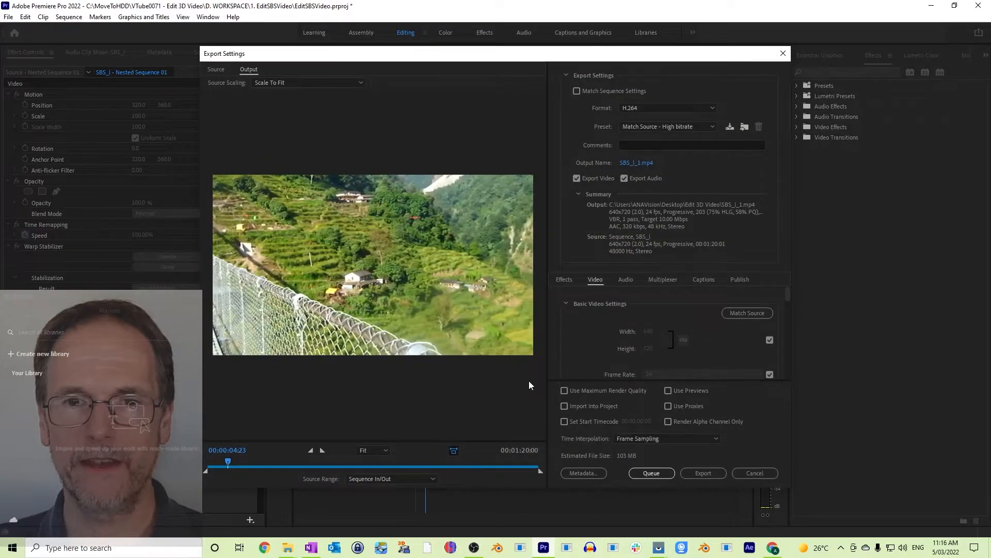
click(769, 374)
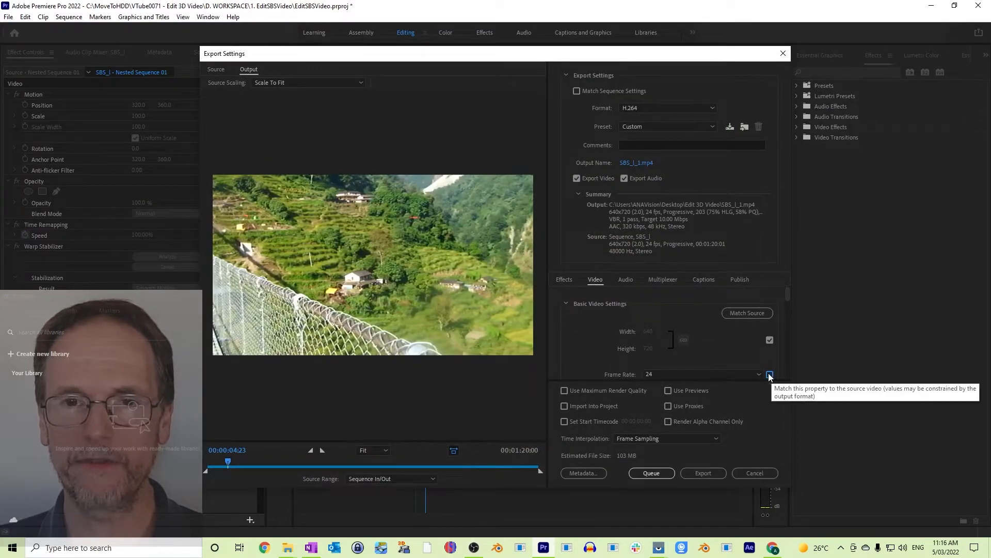
click(758, 374)
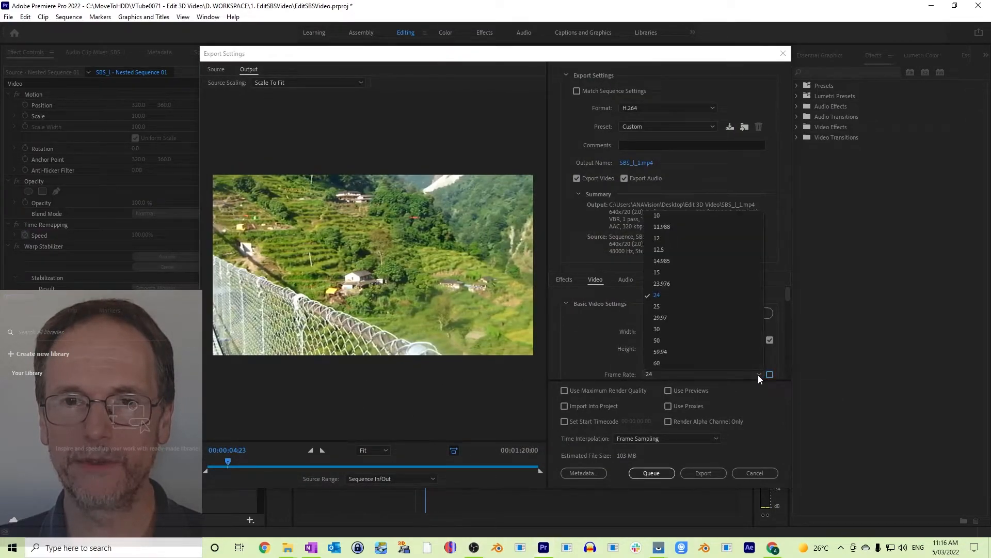
click(714, 366)
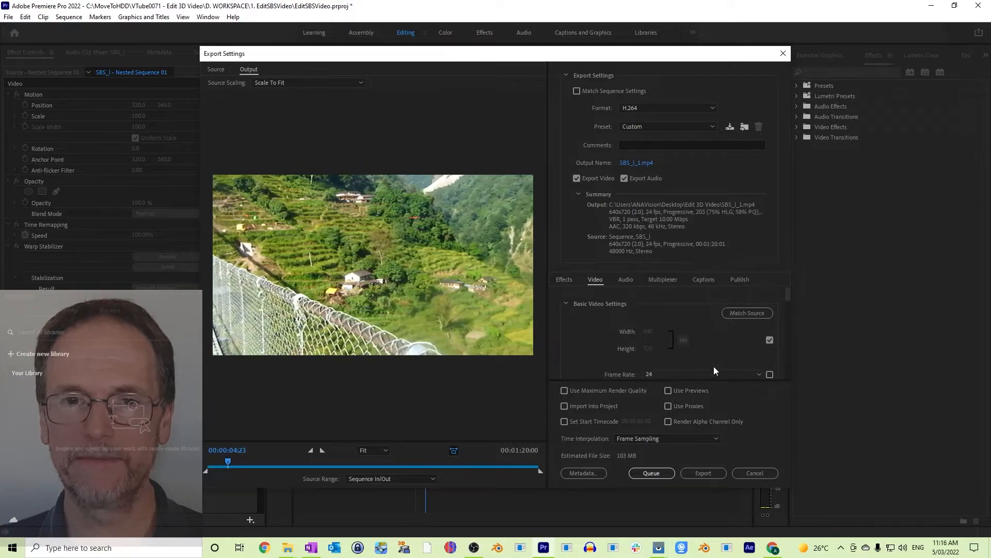
Step: Set time interpolation to Optical Flow and export the right-eye view as SBS_l_1.mp4
click(687, 438)
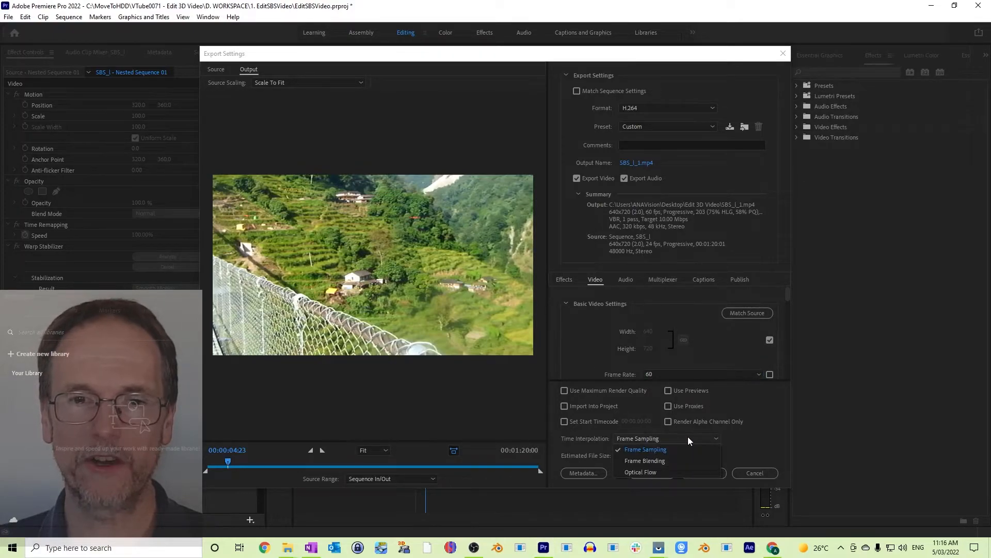
click(671, 473)
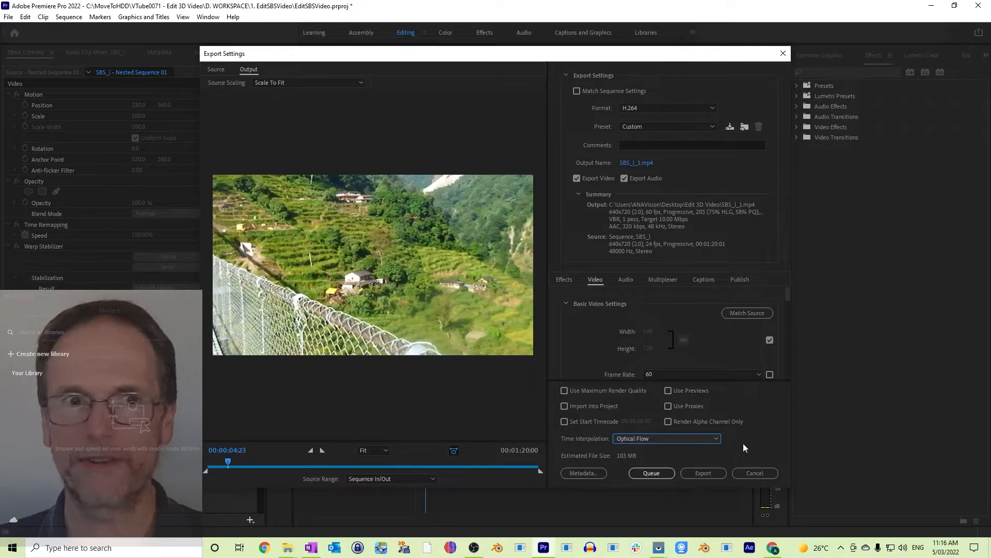
click(704, 473)
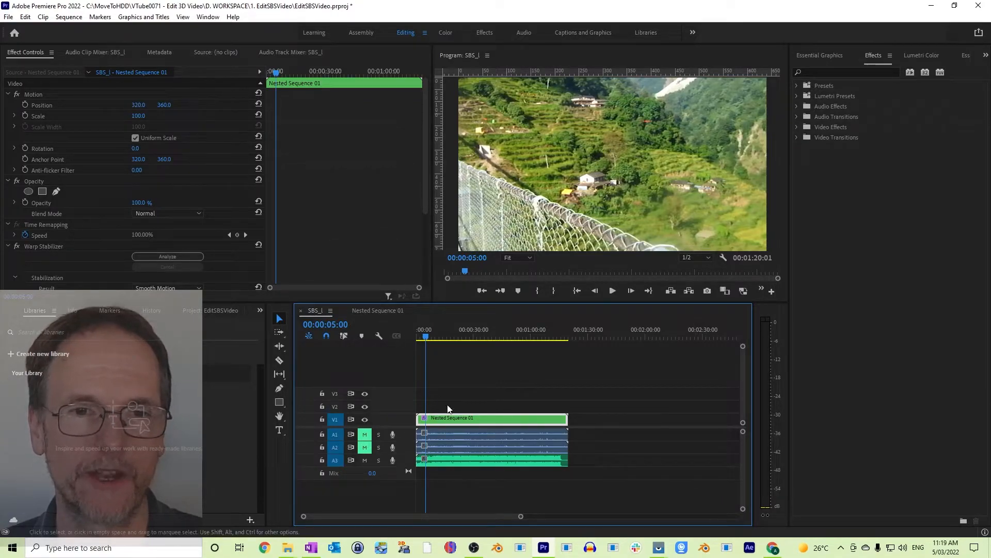
Step: In Nested Sequence 01, show track V1 and hide track V2 so only the left-eye clip is output
double_click(466, 417)
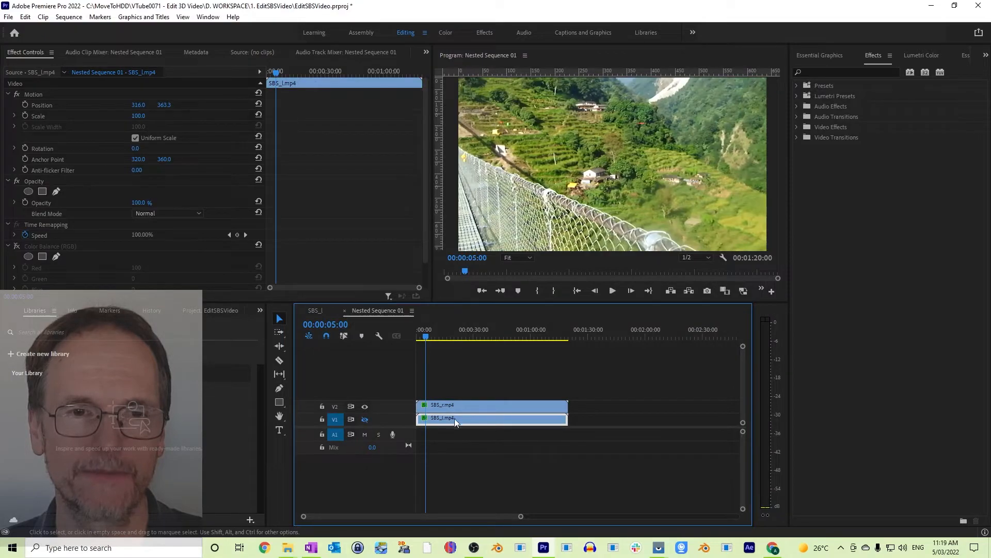
click(365, 420)
click(366, 407)
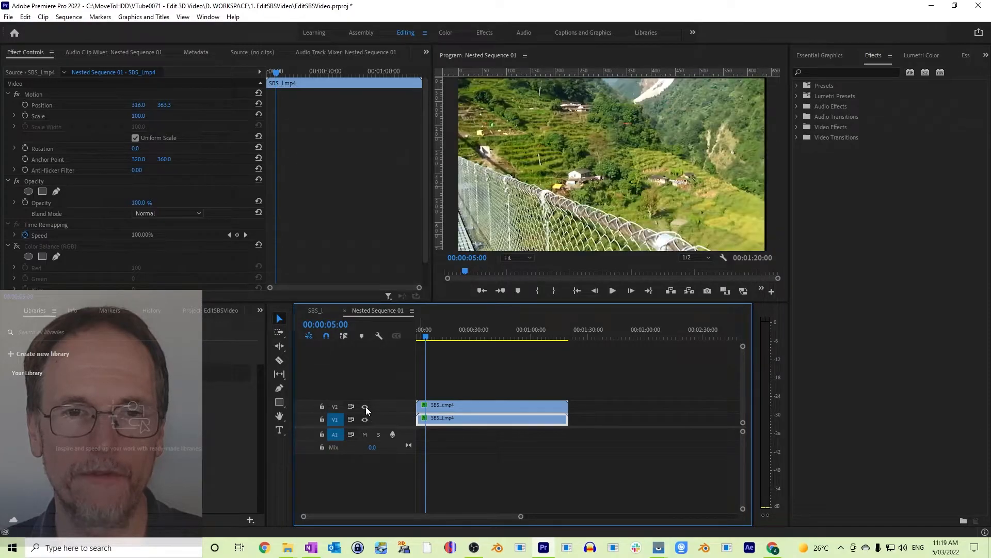
Step: Export the left-eye view from the SBS_l sequence as SBS_l_2.mp4 with the same 60 fps and Optical Flow settings
click(320, 310)
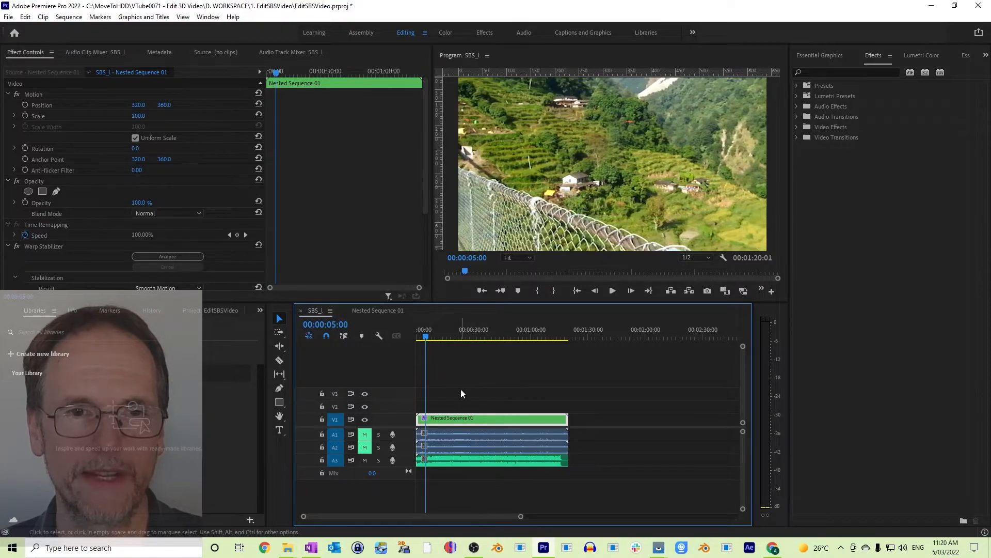
click(8, 16)
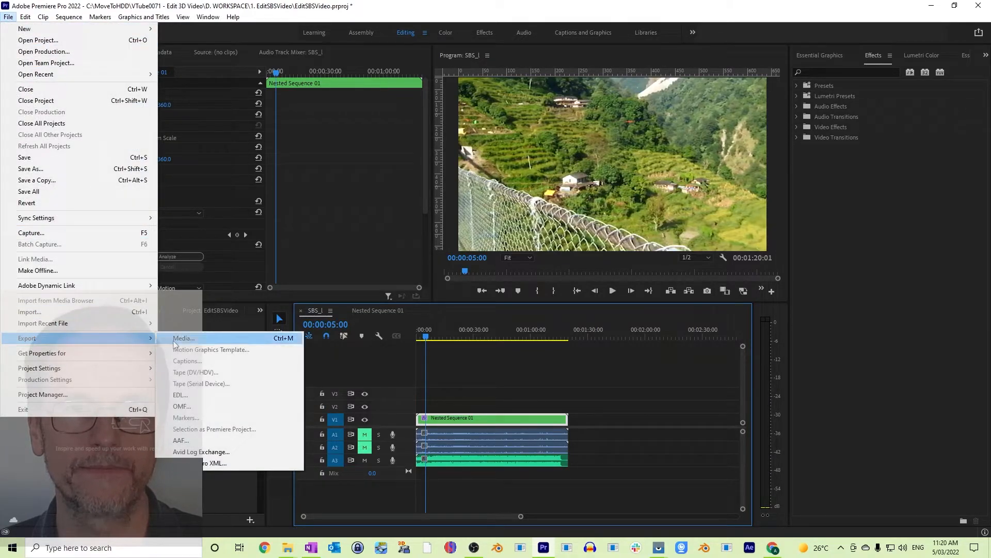
click(172, 339)
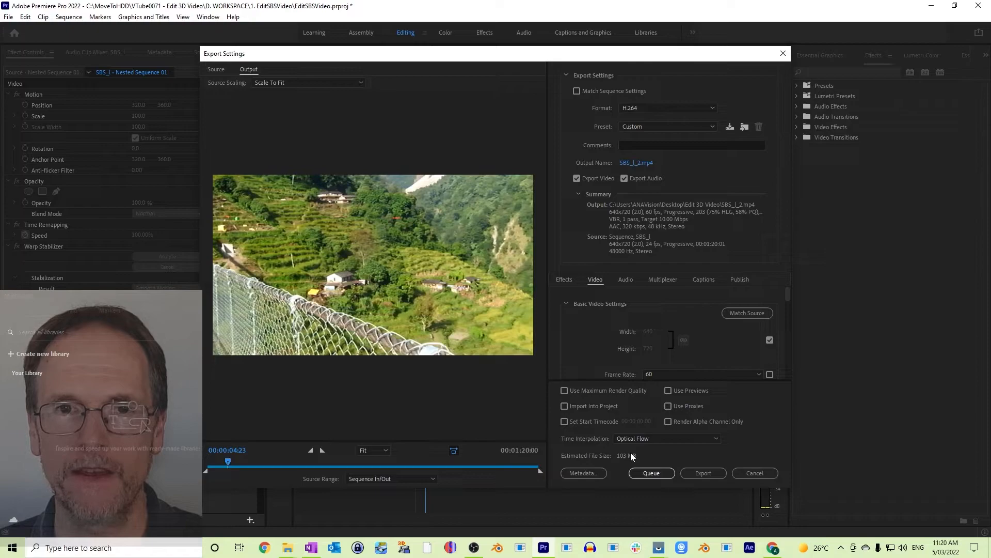
click(707, 473)
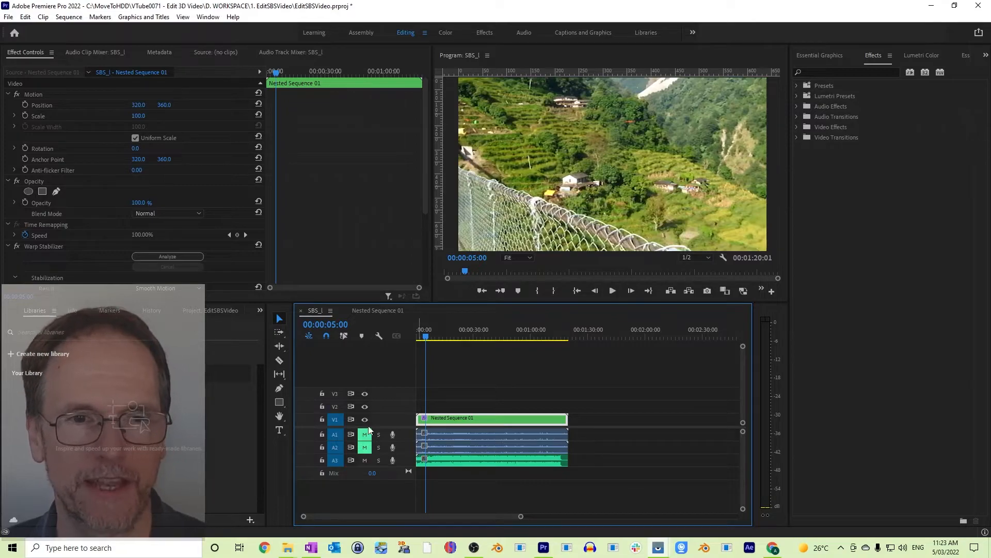
Step: Switch to the Edit 3D Video folder in File Explorer and rename SBS_l_1.mp4 to right.mp4
mouse_move(287, 552)
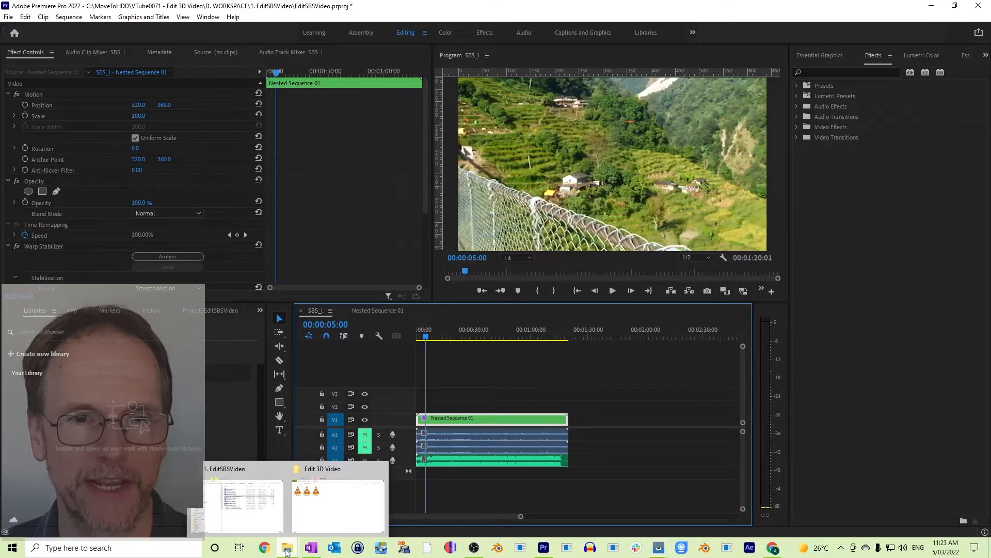
click(333, 516)
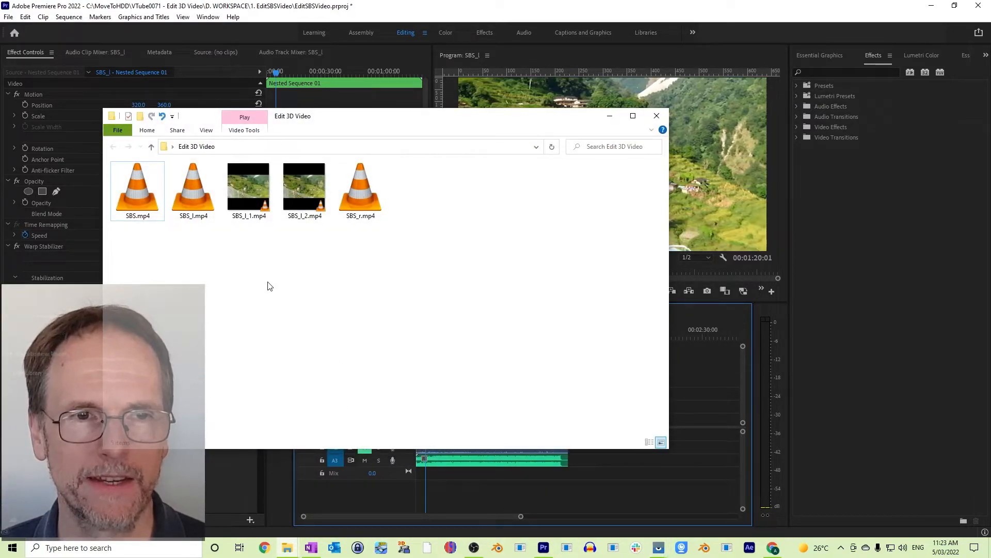
click(256, 192)
click(306, 190)
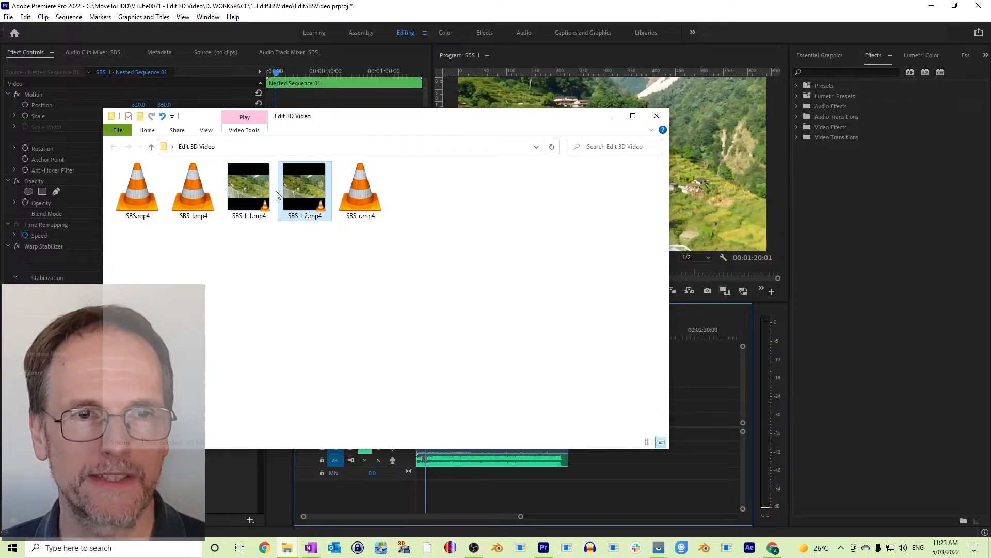
click(250, 190)
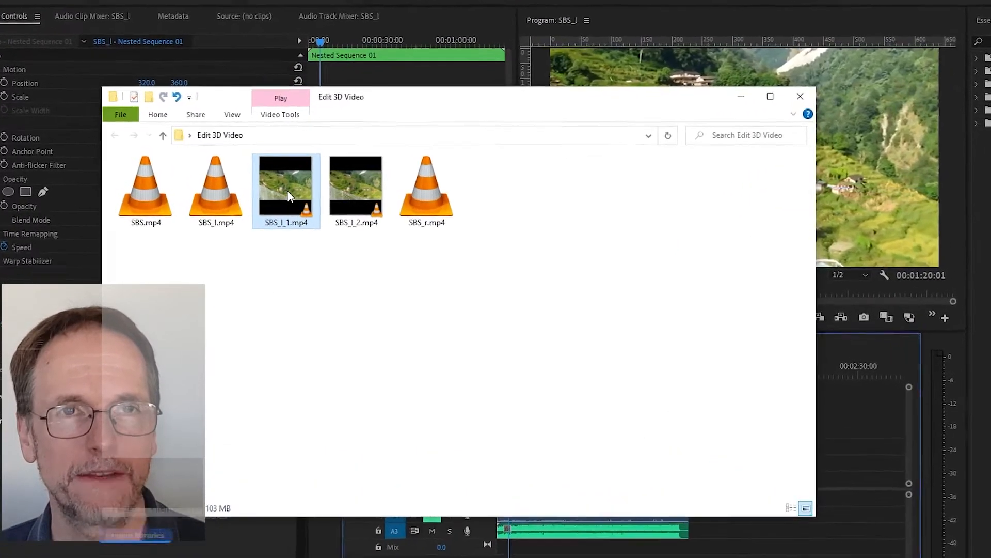
key(F2)
text(r)
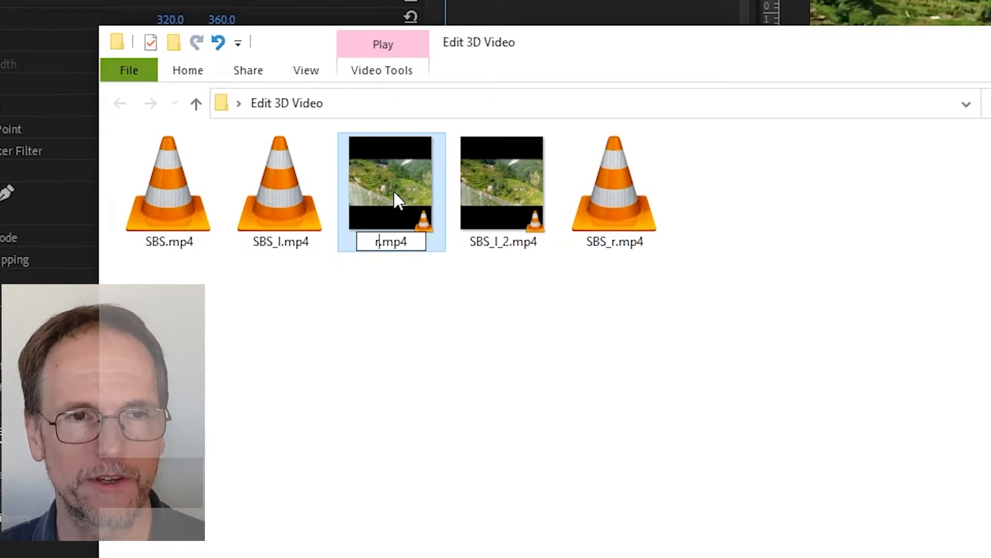
text(ight)
key(BackSpace)
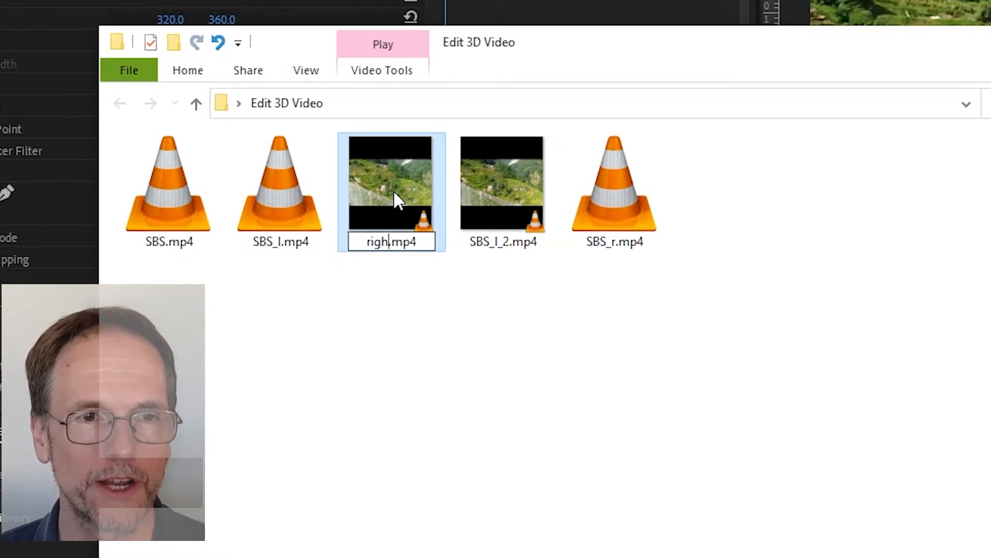
text(t)
key(Return)
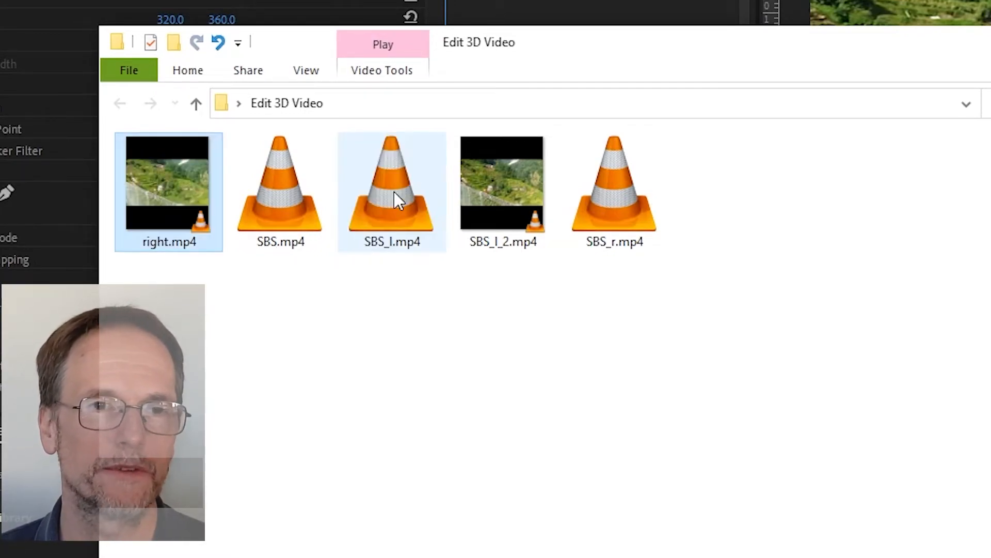
Step: Rename SBS_l_2.mp4 to left.mp4
click(493, 186)
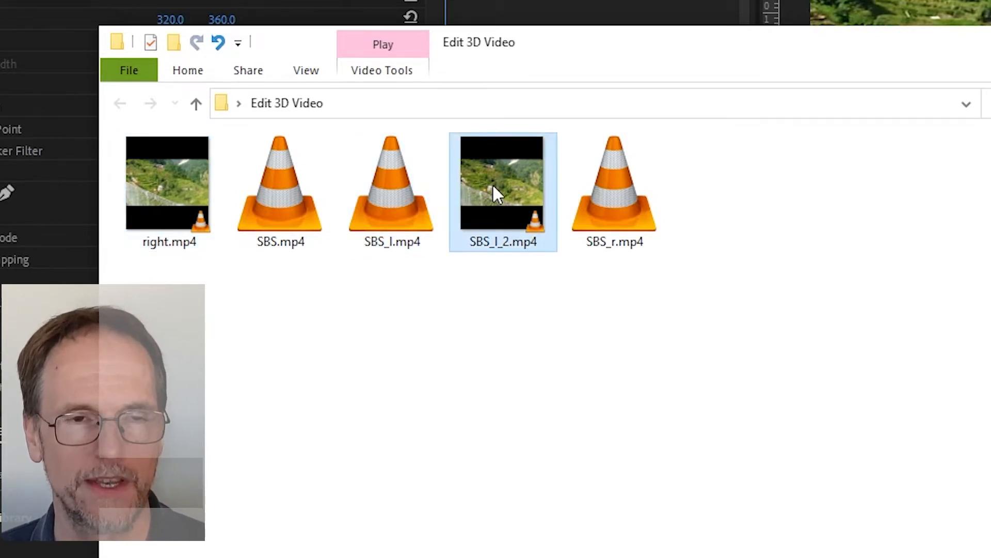
key(F2)
text(left)
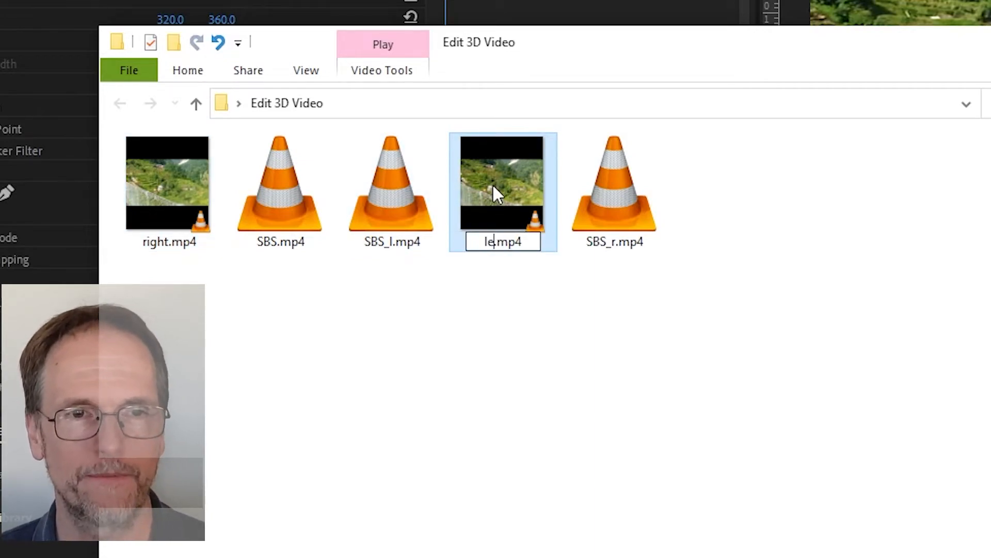
key(Return)
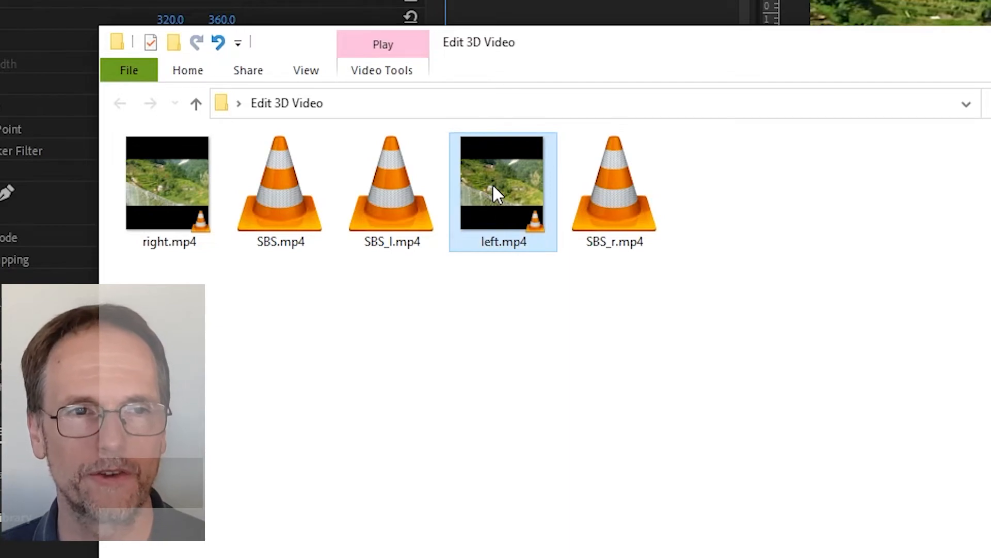
click(494, 324)
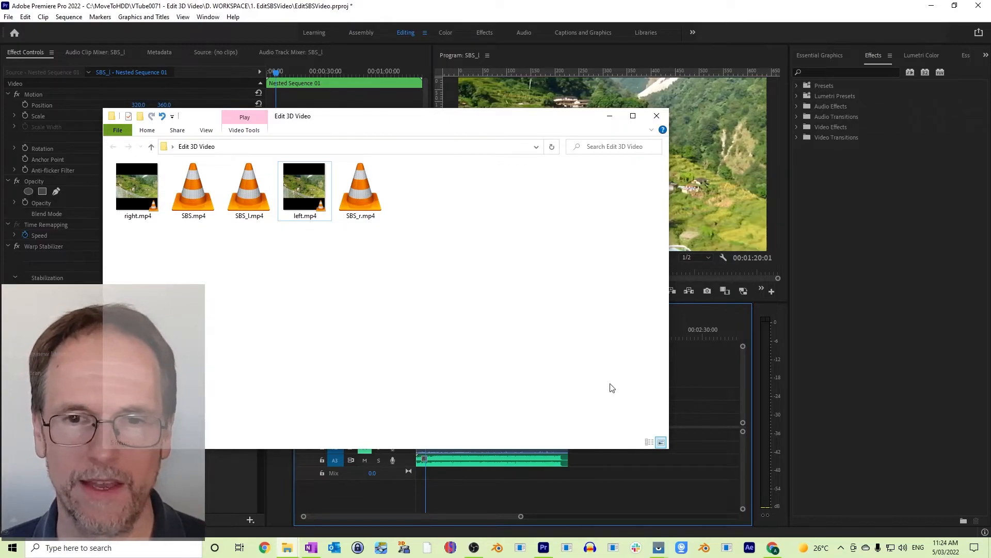
Step: Switch to the YouTube page in Chrome and find the Export Processing section of the video description
click(773, 547)
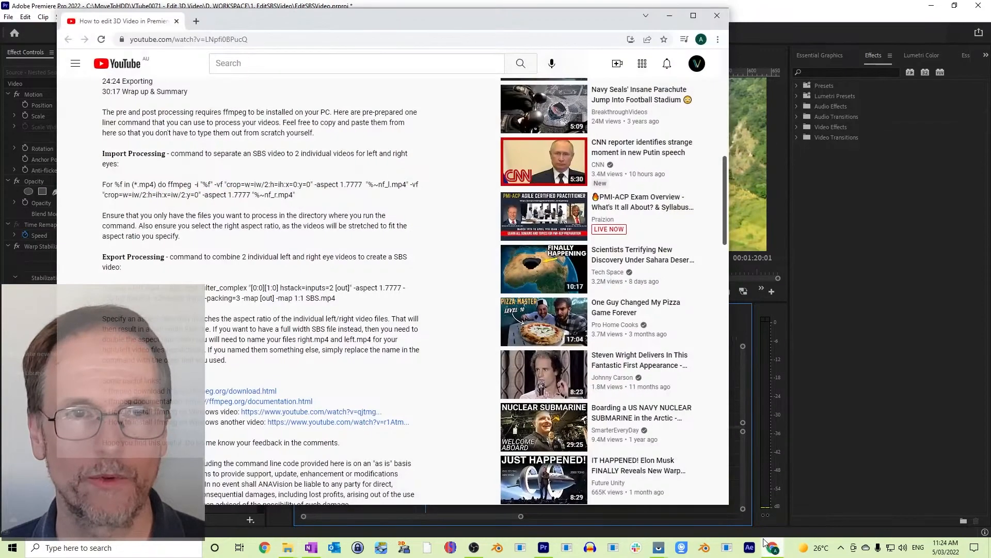
scroll(331, 331, up, 10)
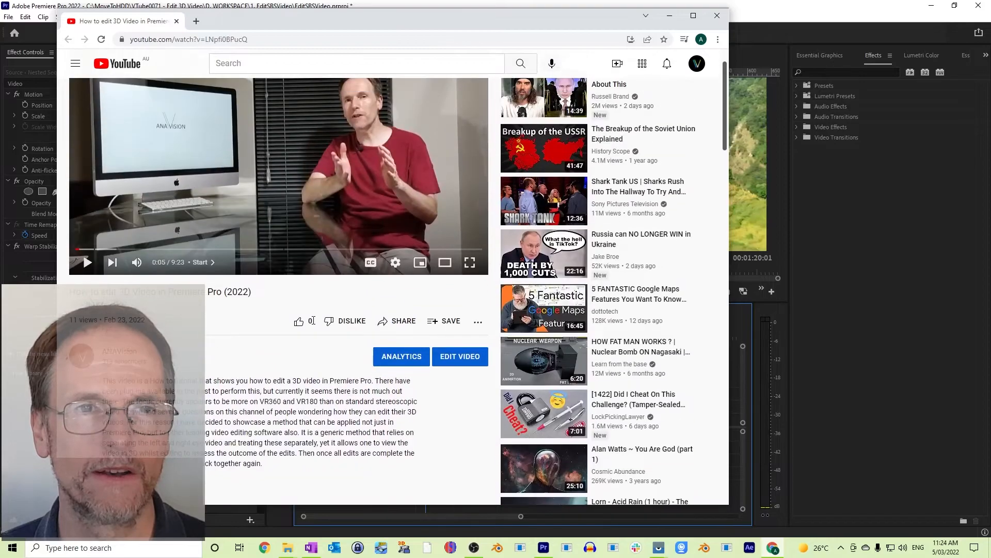
scroll(314, 323, down, 10)
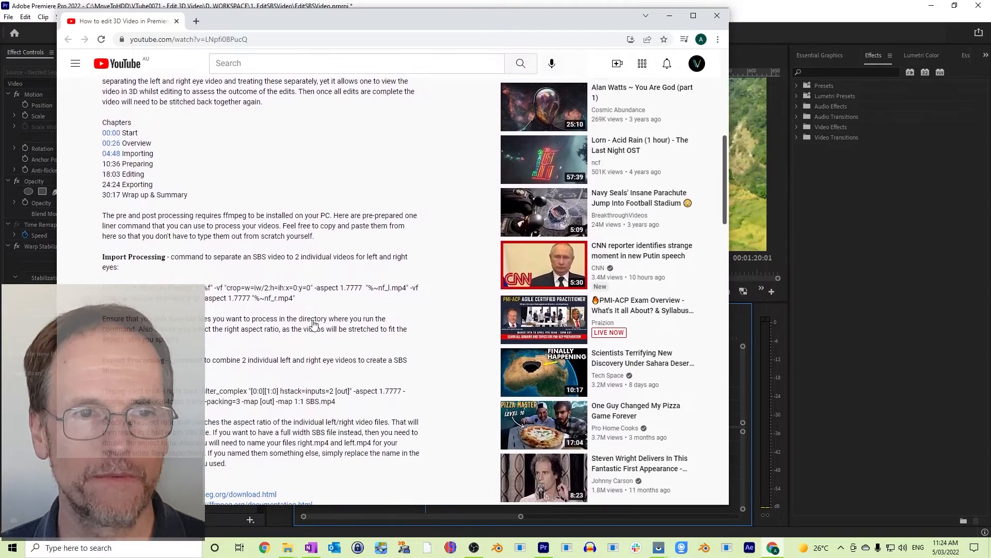
scroll(313, 324, down, 2)
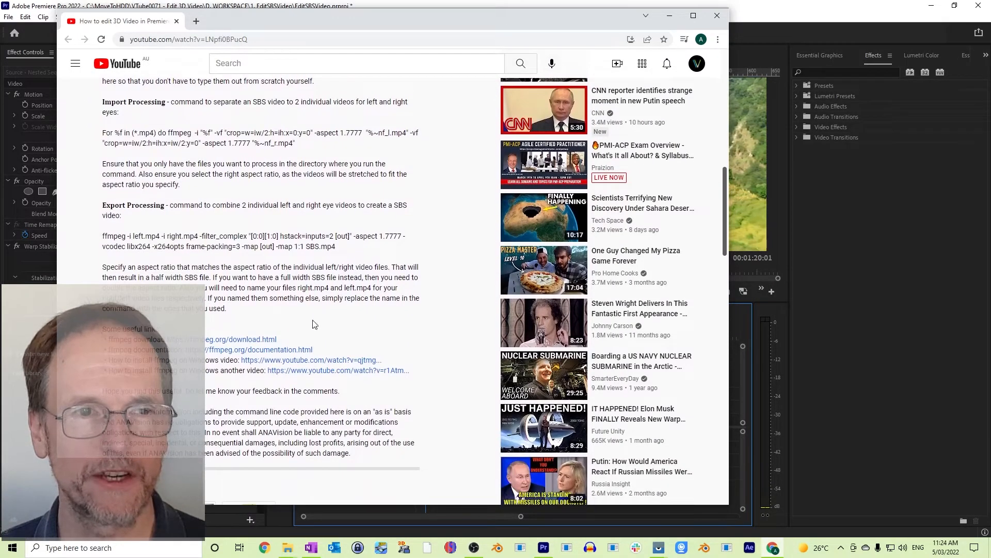
scroll(314, 324, up, 3)
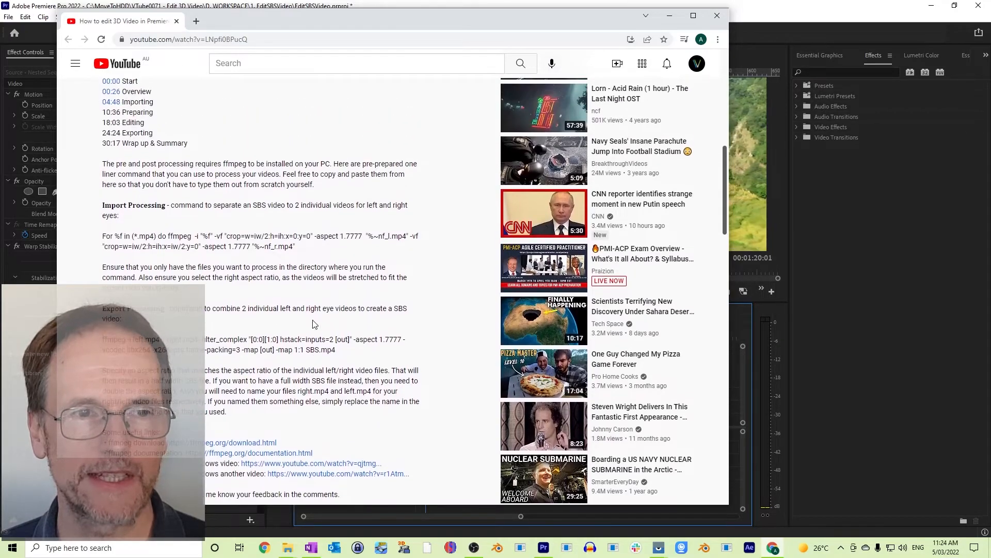
scroll(313, 324, down, 1)
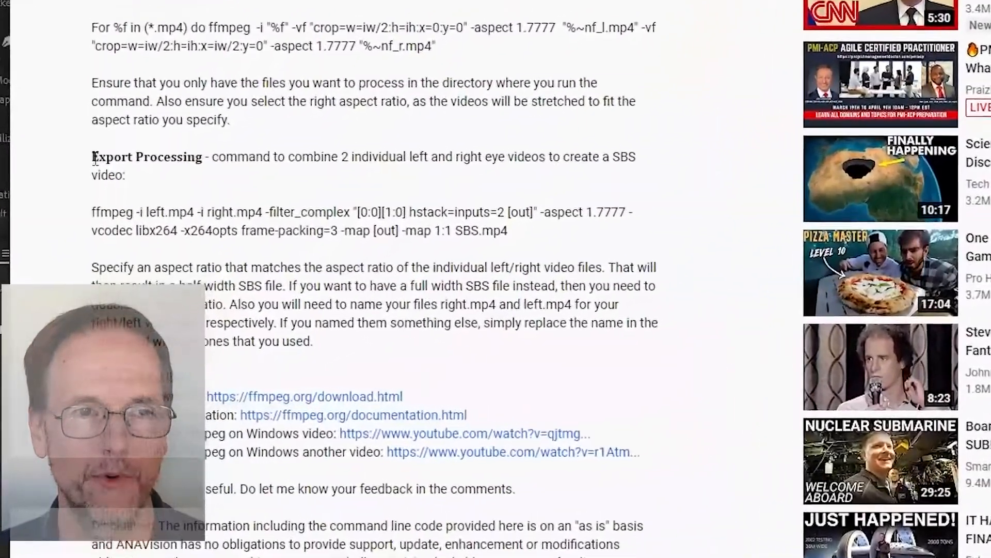
Step: Examine the Export Processing ffmpeg command for combining left.mp4 and right.mp4, including its -aspect 1.7777 option
drag(102, 257, 157, 257)
drag(211, 89, 234, 88)
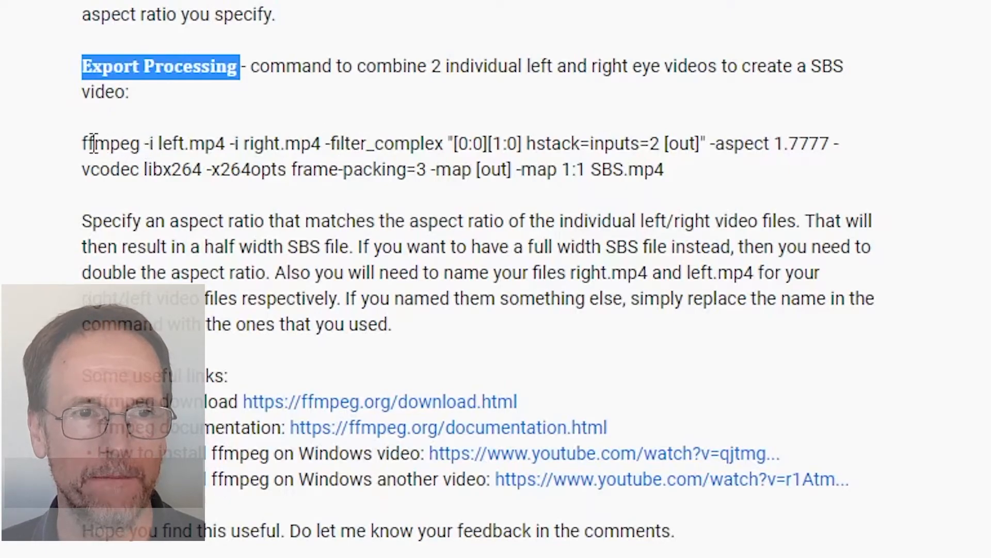
drag(82, 143, 509, 188)
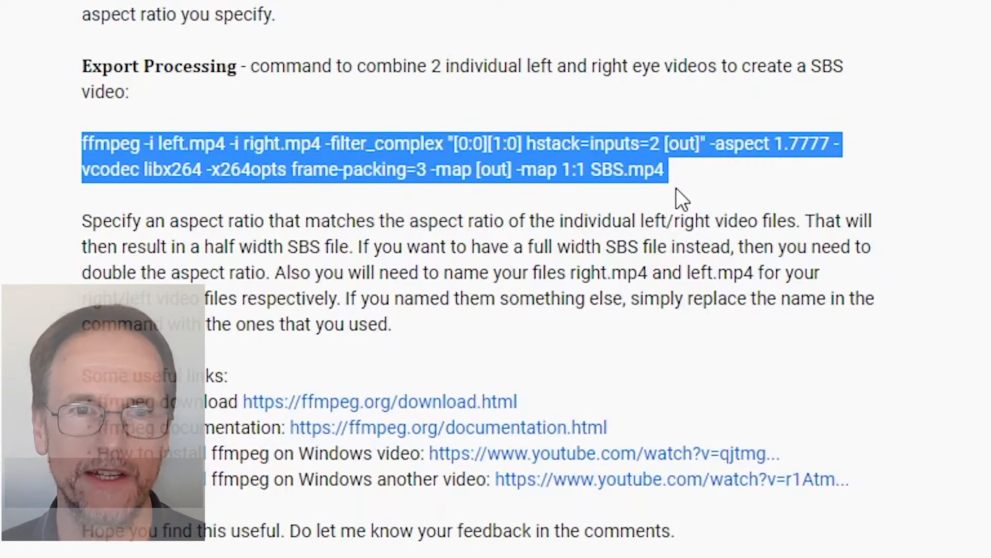
click(742, 153)
drag(711, 139, 832, 152)
click(766, 181)
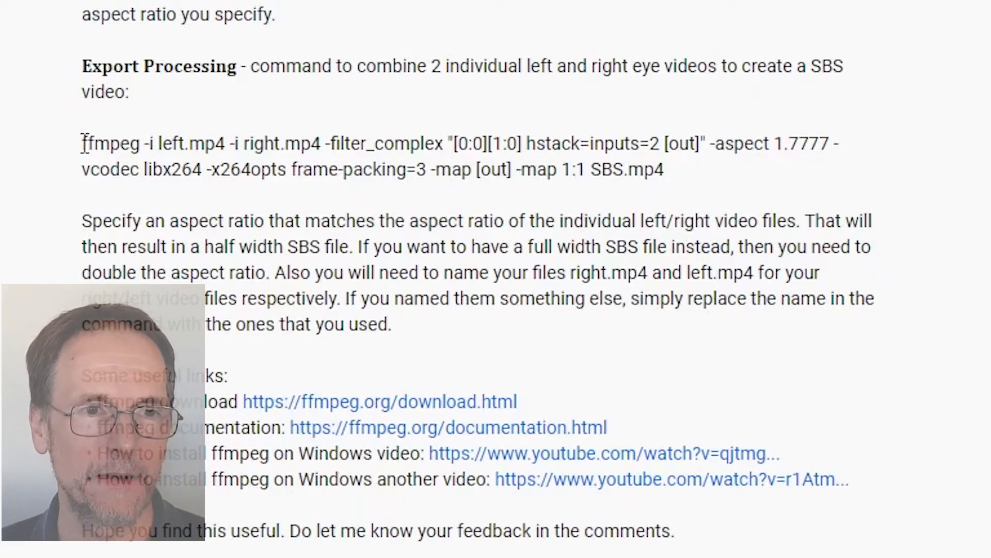
Step: Examine the ffmpeg command's two input files and its -filter_complex option, including the [0:0][1:0] streams, hstack=inputs=2 and [out] parts
drag(83, 143, 327, 152)
click(147, 143)
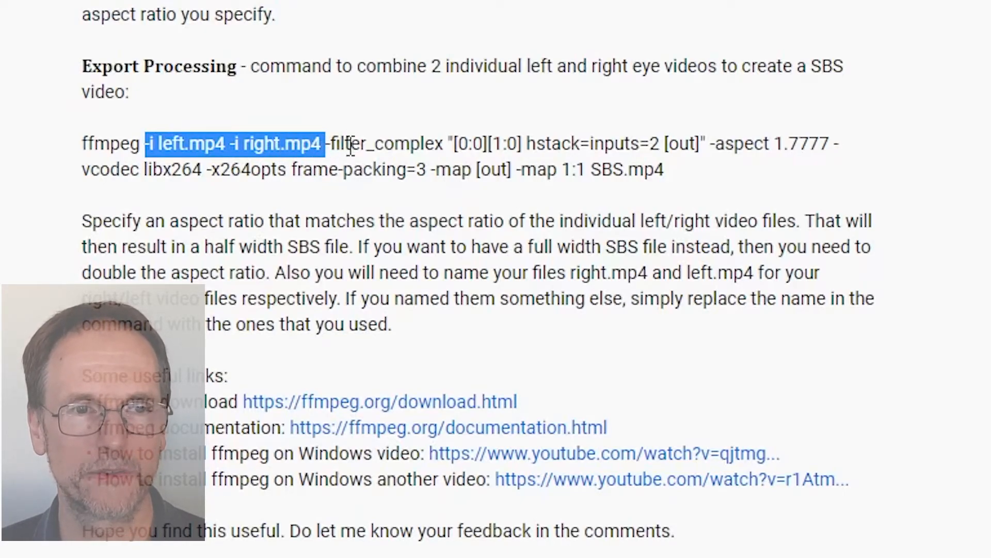
click(351, 146)
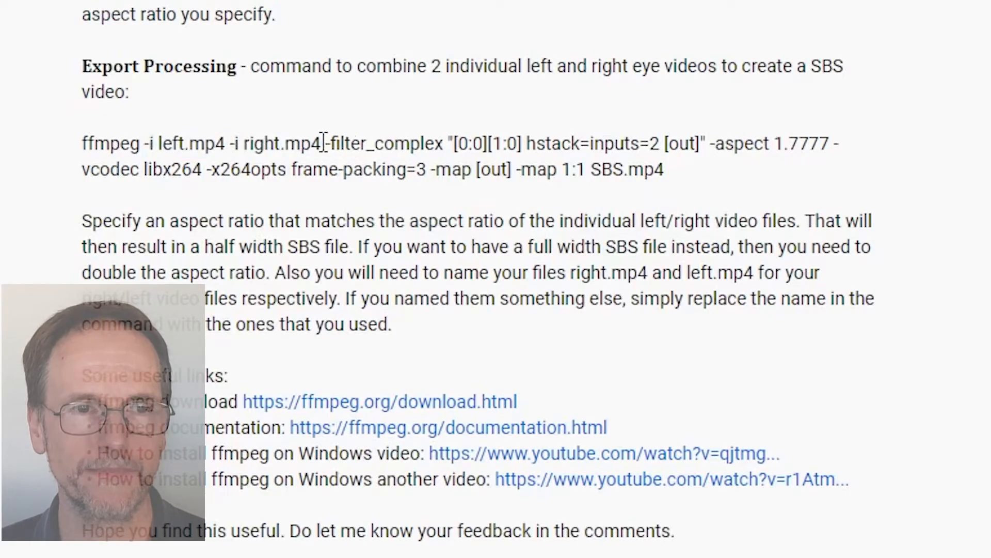
drag(327, 142, 708, 147)
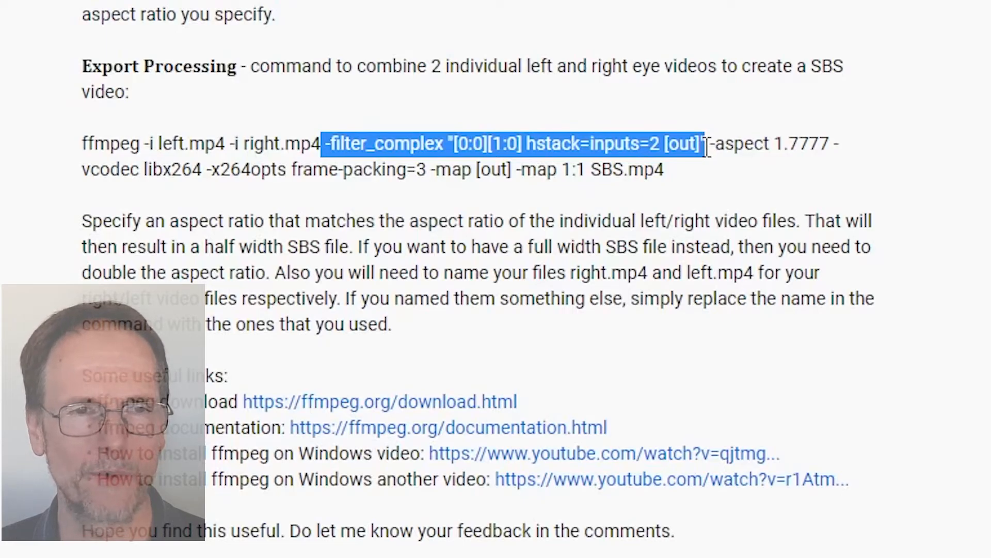
click(453, 149)
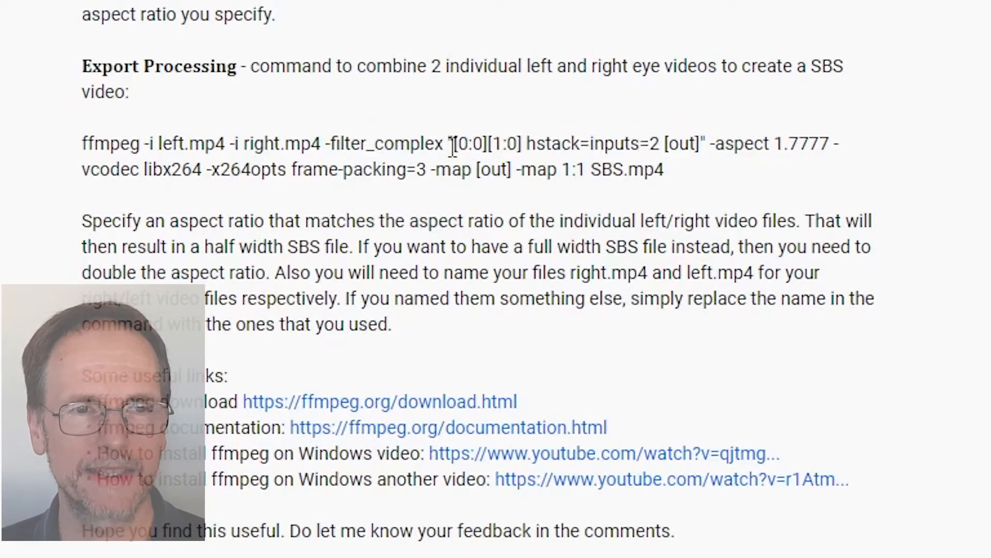
drag(453, 149, 491, 149)
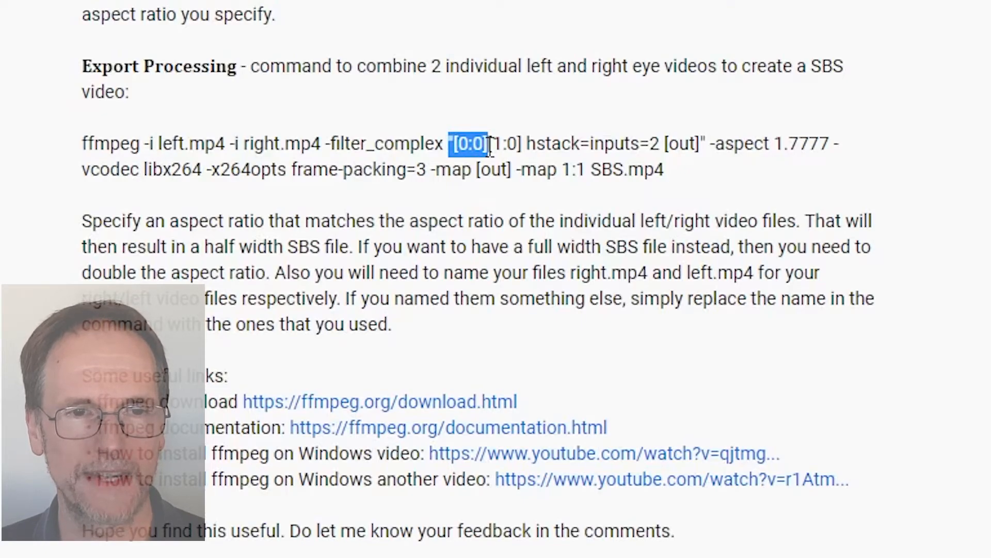
click(495, 146)
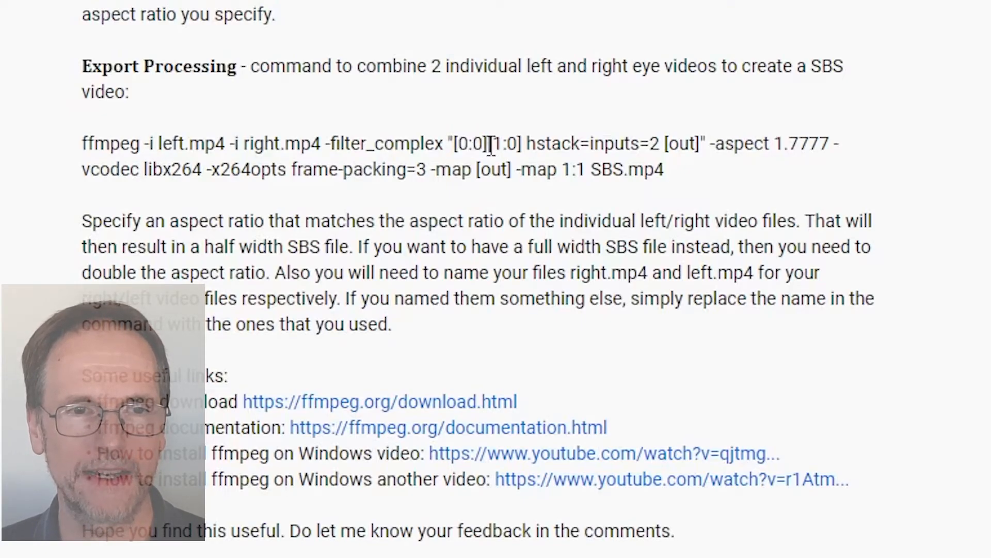
drag(490, 147, 642, 153)
click(527, 148)
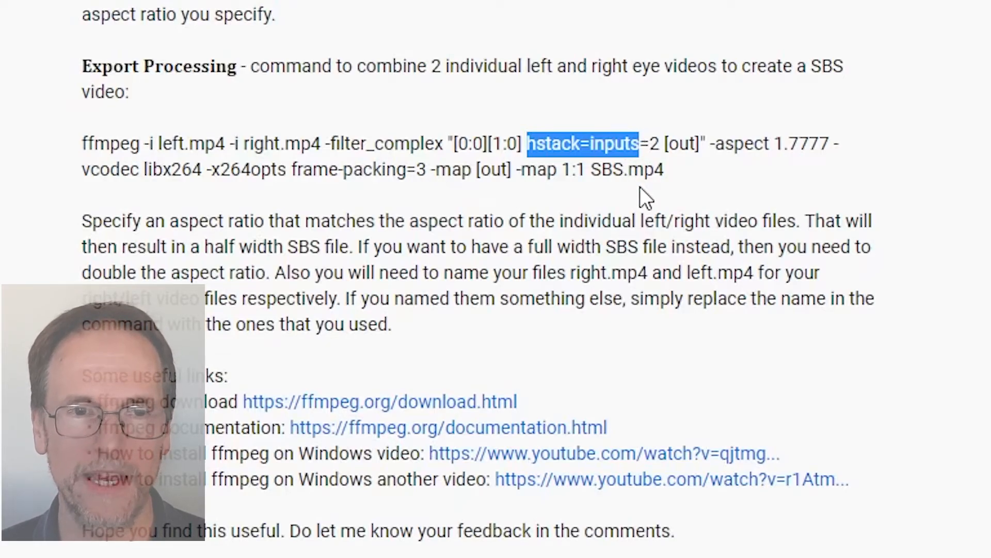
click(654, 142)
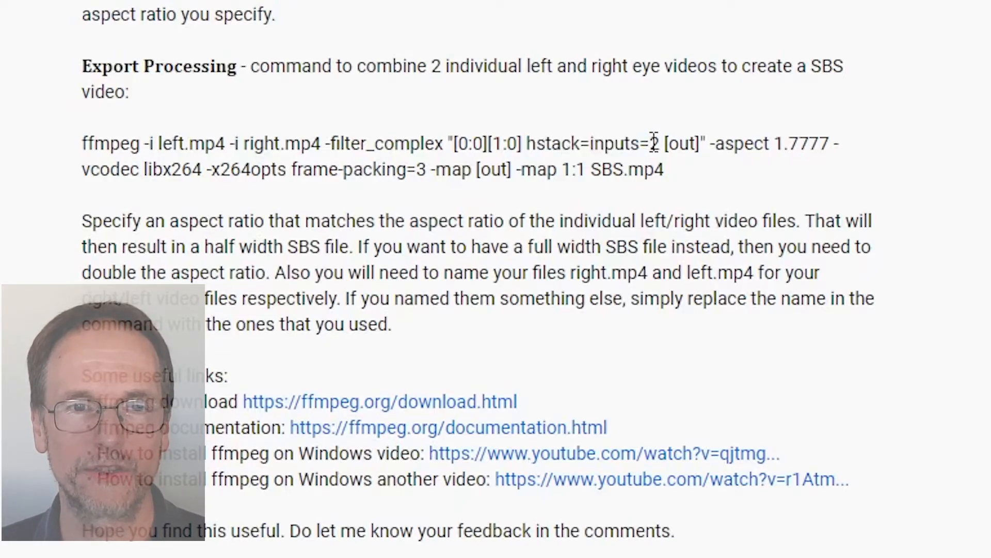
drag(654, 143, 703, 145)
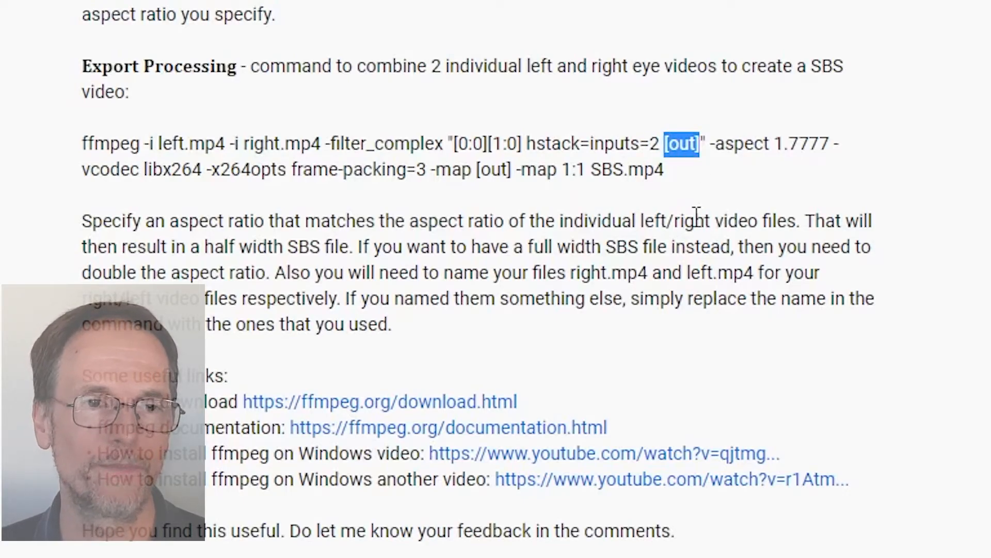
click(726, 159)
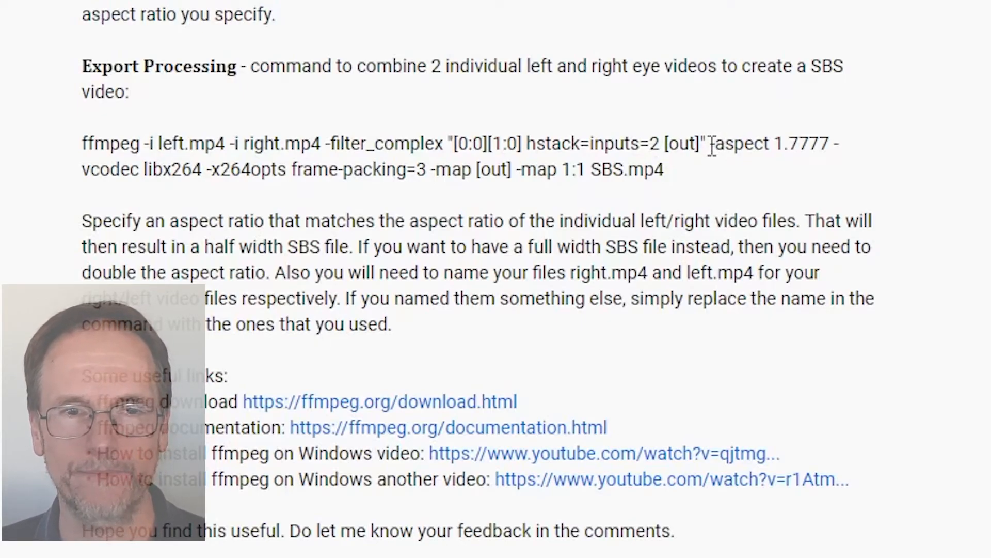
Step: Examine the command's remaining options, covering the aspect ratio, libx264 codec, frame-packing=3, stream mapping and SBS.mp4 output name
drag(711, 145, 837, 146)
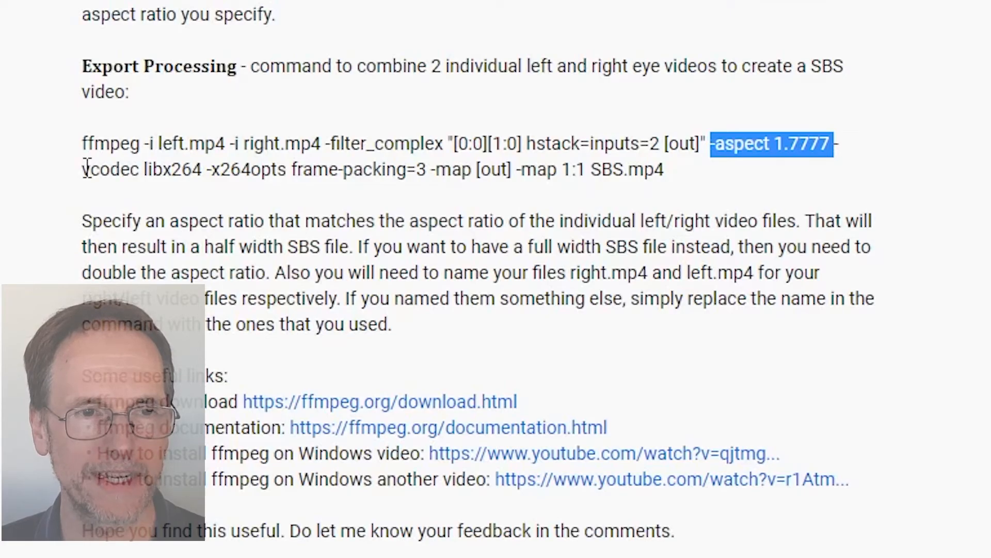
drag(86, 169, 205, 170)
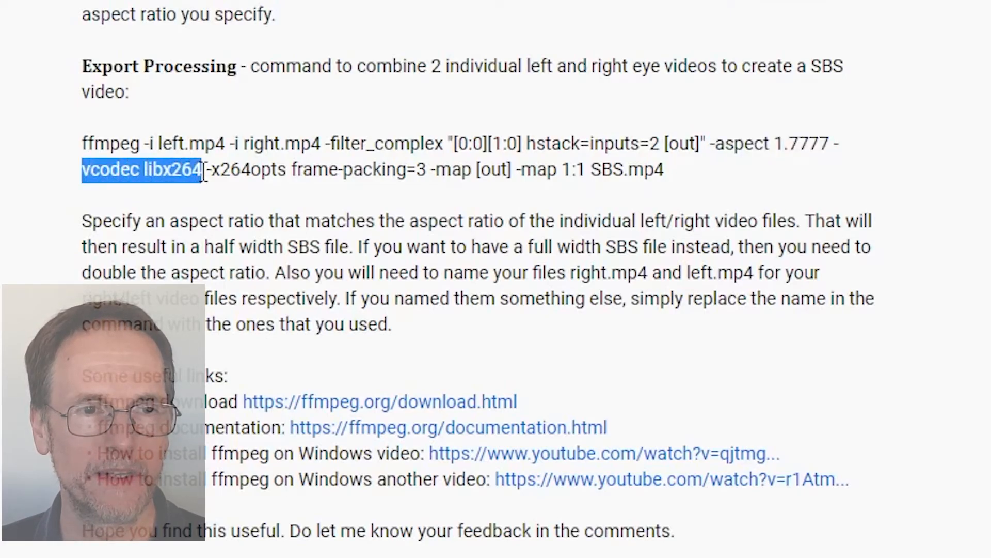
click(237, 184)
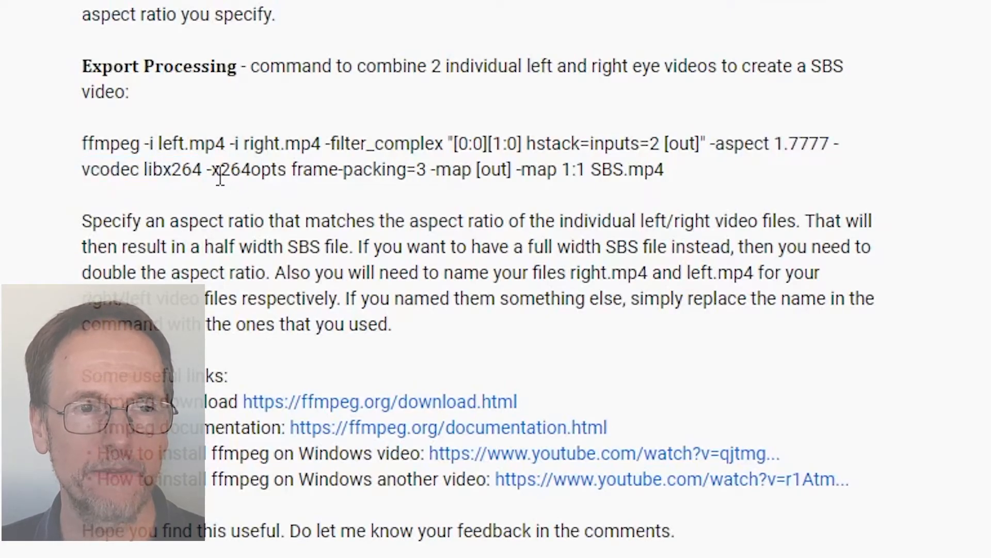
drag(208, 171, 430, 172)
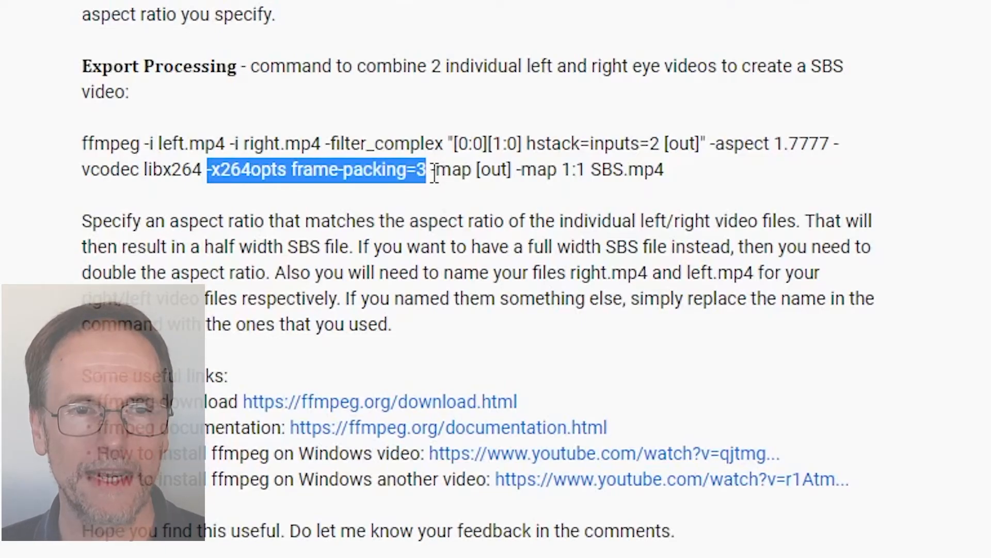
drag(431, 171, 509, 171)
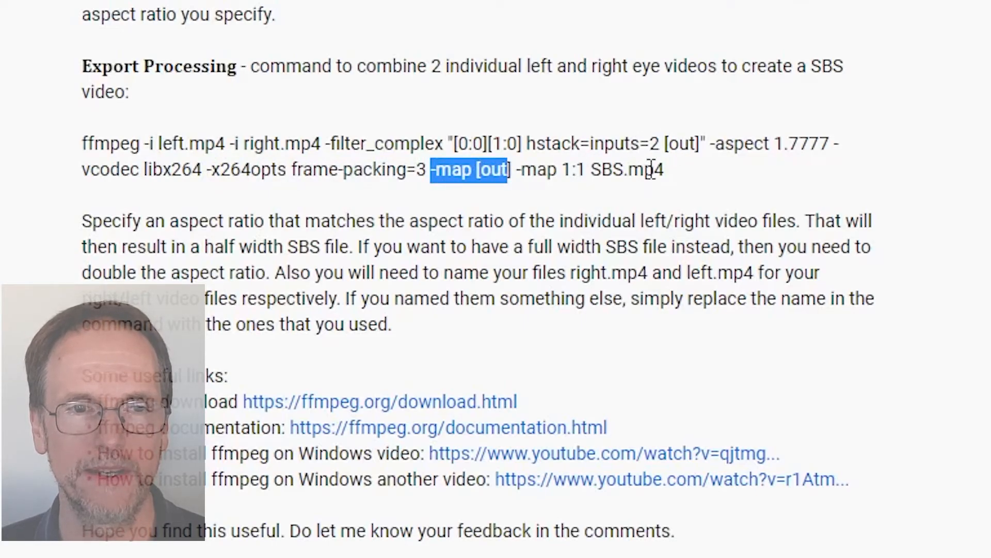
drag(516, 172, 666, 170)
click(592, 170)
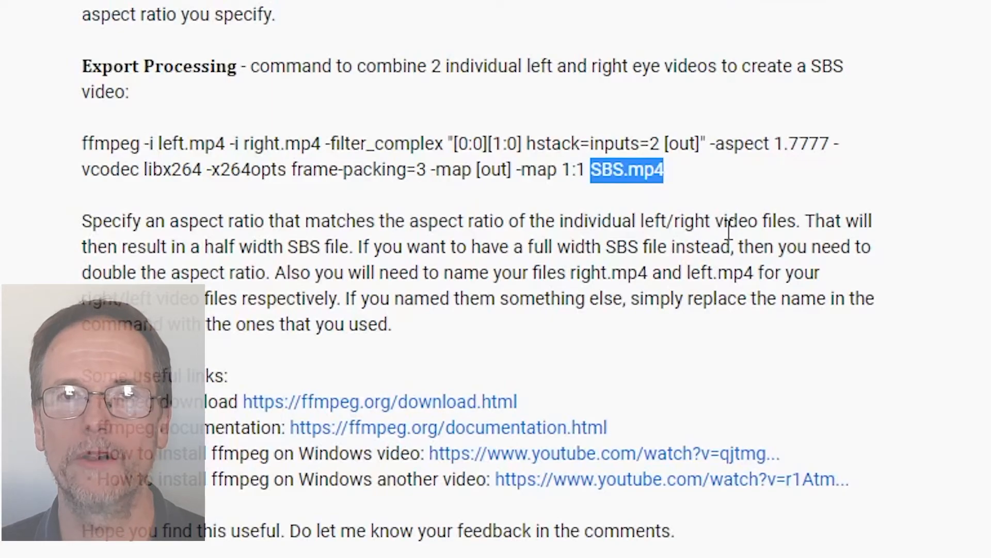
click(714, 197)
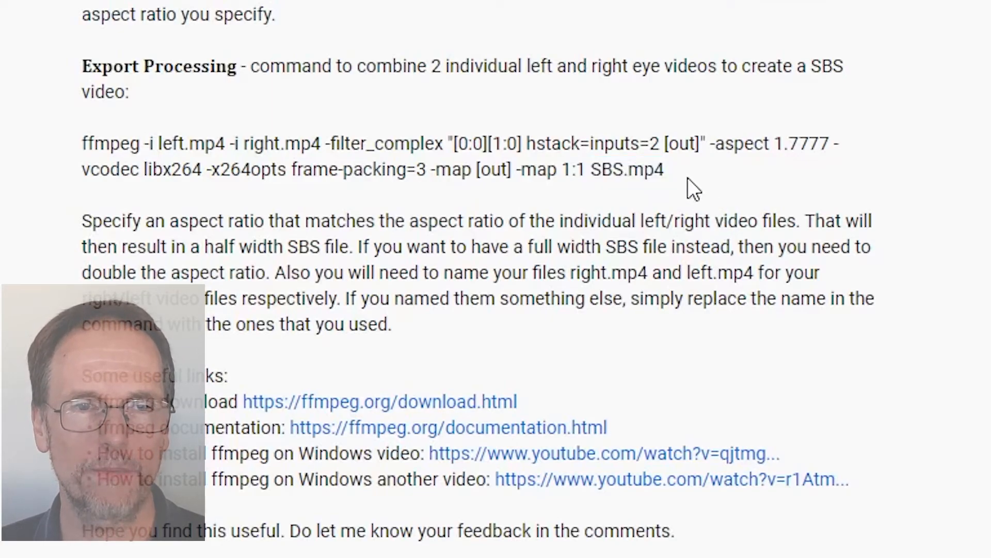
Step: Copy the complete Export Processing ffmpeg command and switch to the Edit 3D Video folder in File Explorer
drag(676, 173, 81, 147)
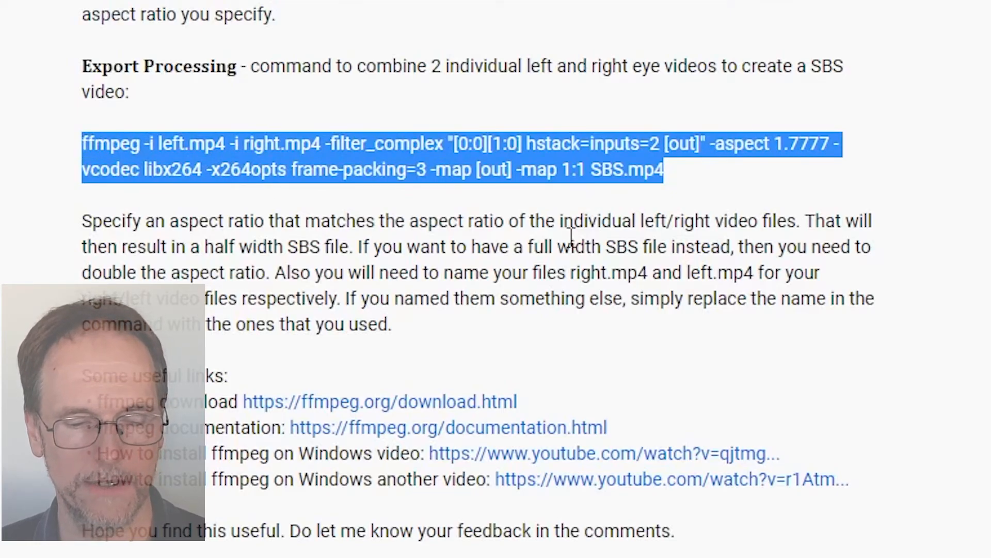
key(ctrl+c)
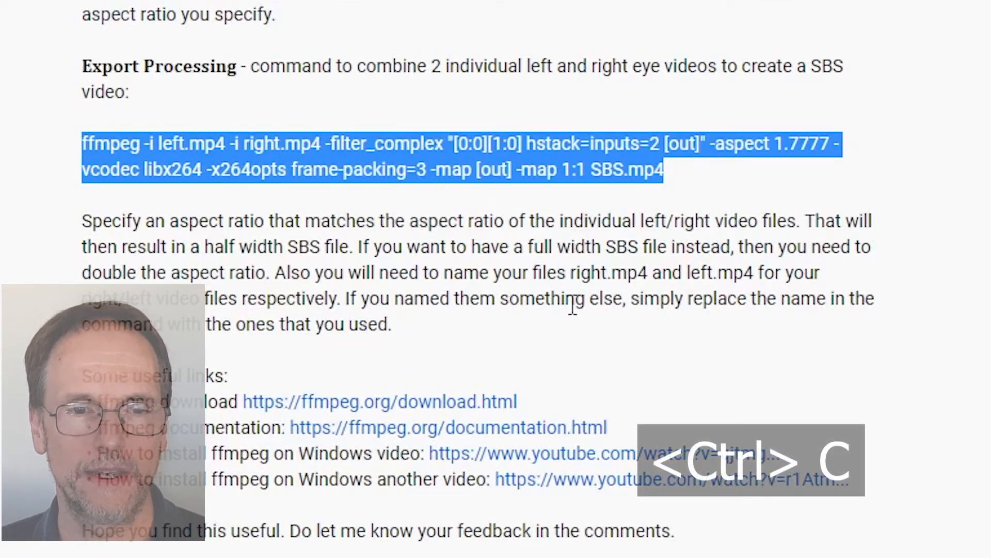
click(572, 557)
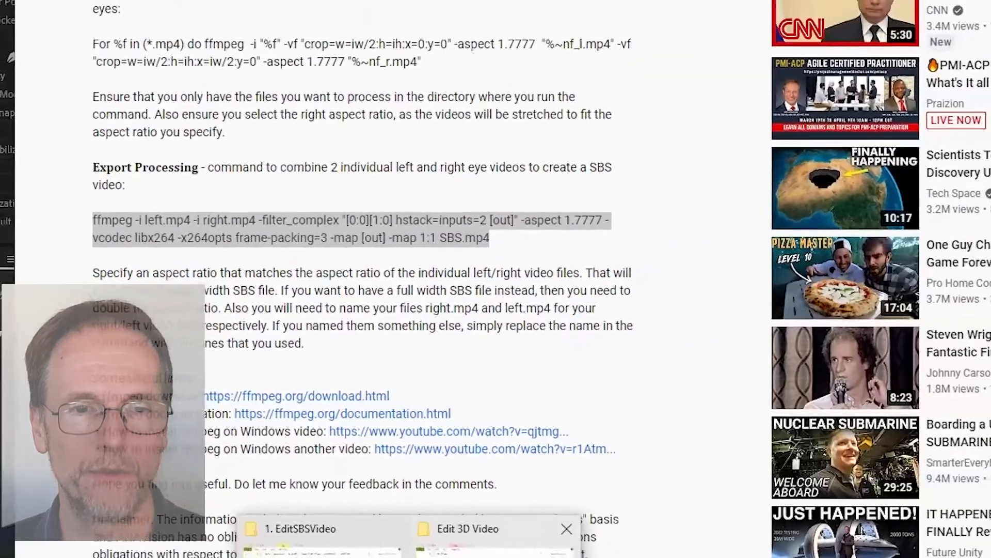
click(517, 553)
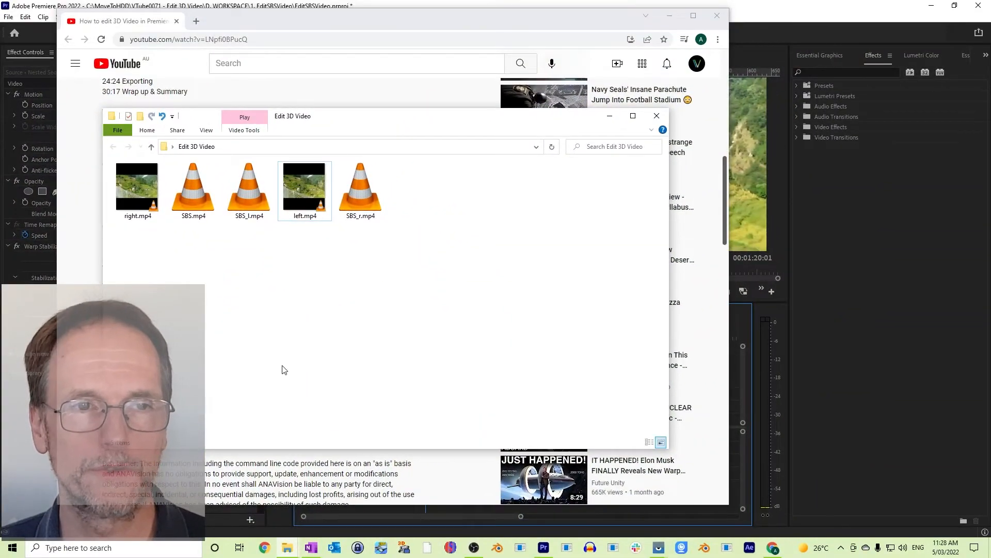
Step: Open a command prompt in the Edit 3D Video folder and paste the copied ffmpeg command into it
click(164, 148)
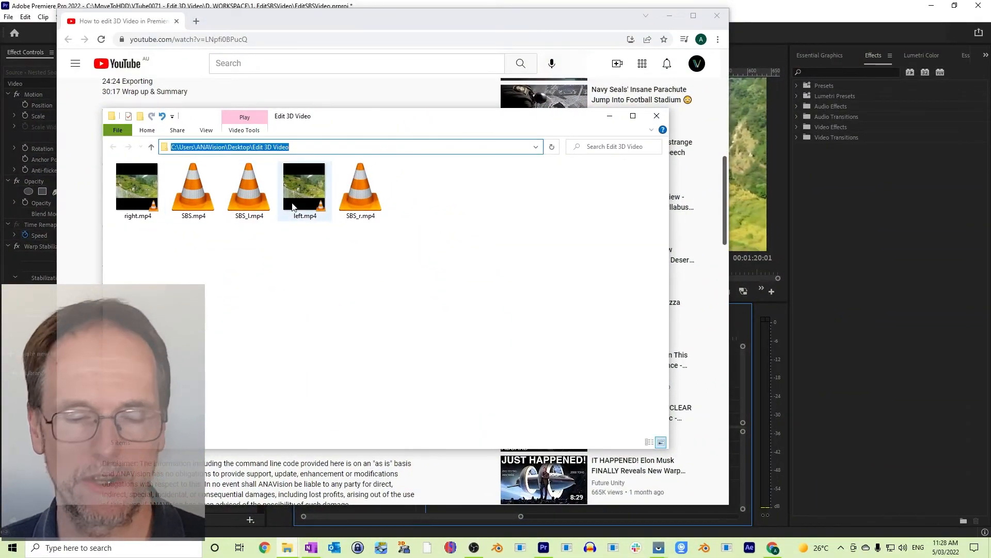
text(cmd)
key(Return)
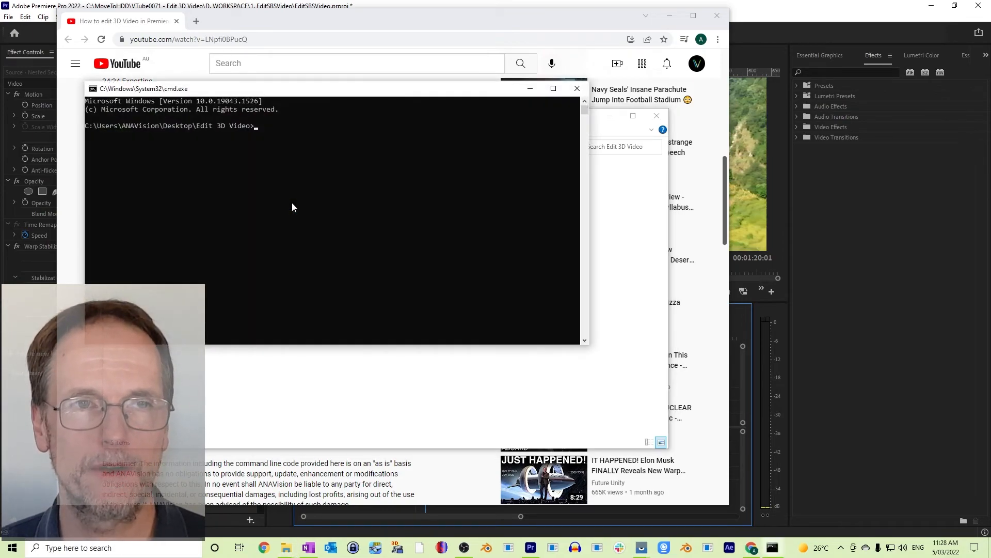
key(ctrl+v)
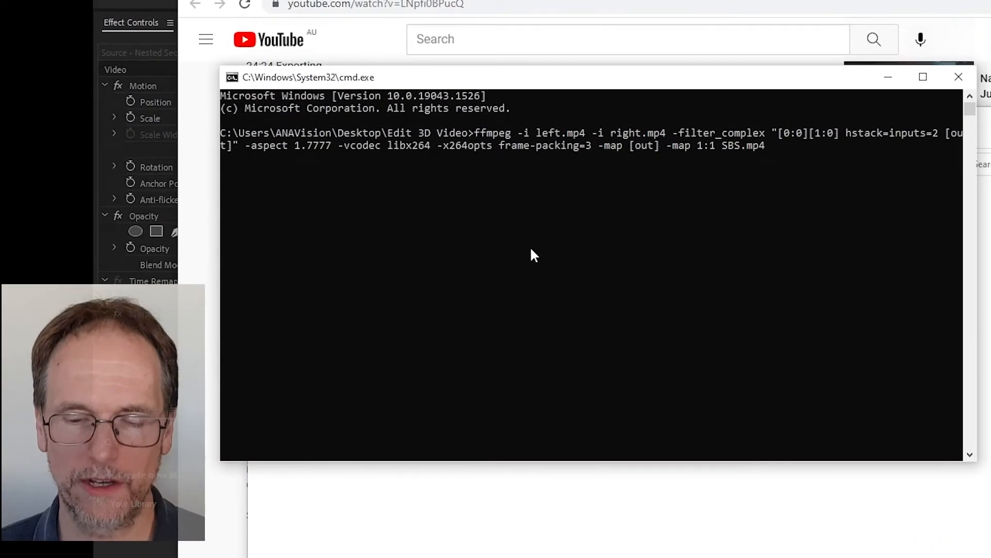
Step: Change the output file name in the pasted command to SBS_out.mp4 and run the command
key(Left)
key(Left)
key(Left)
key(Left)
text(_)
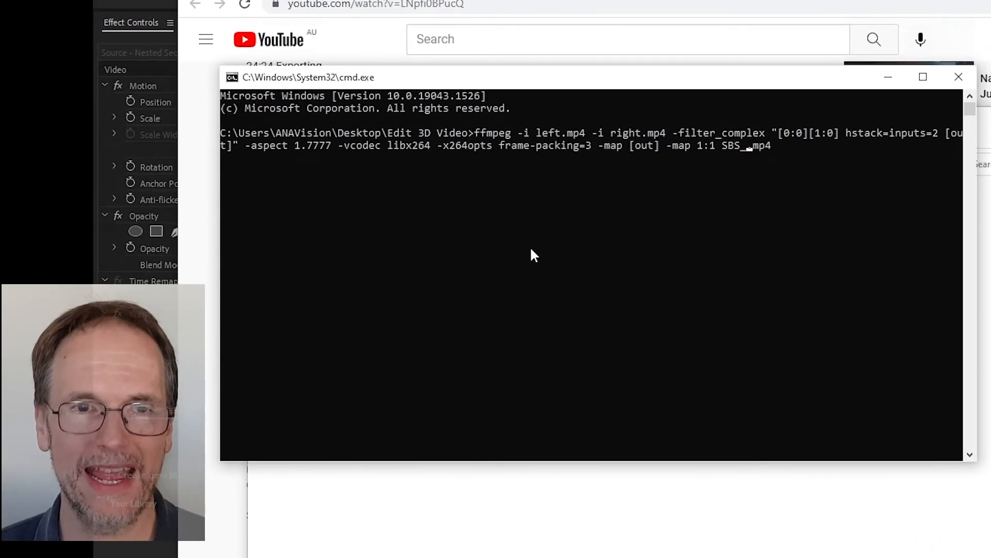
text(out)
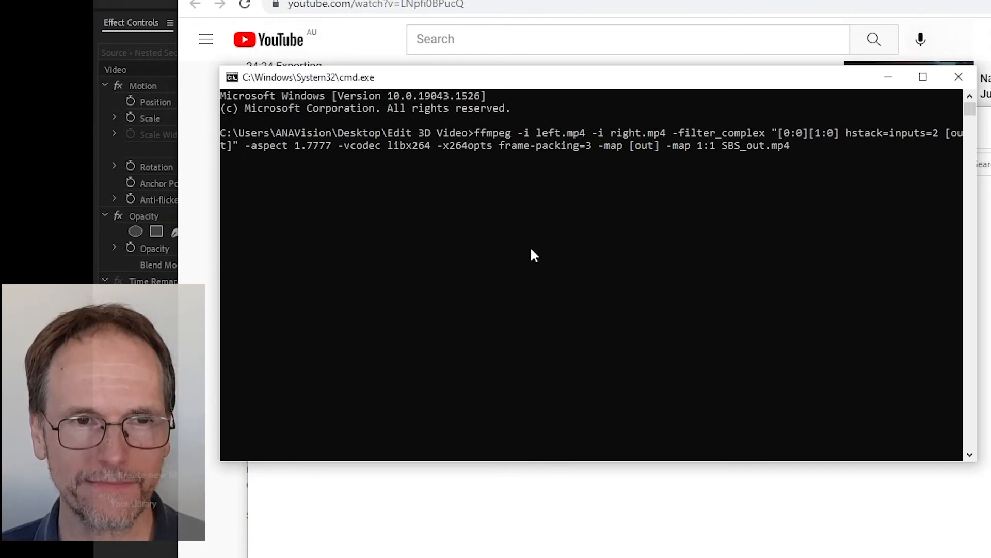
key(Return)
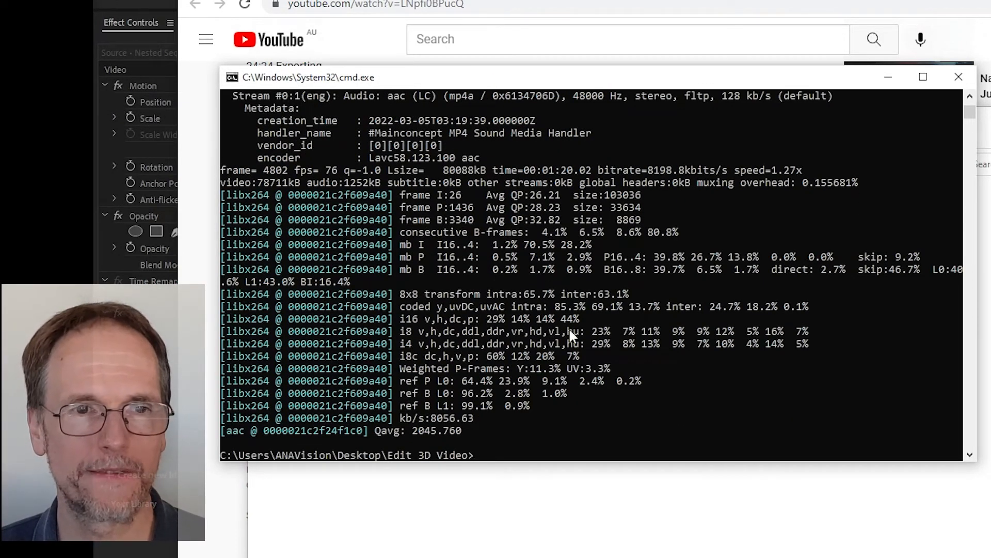
Step: Switch back to the Edit 3D Video folder and play SBS_out.mp4 in VLC media player
click(665, 515)
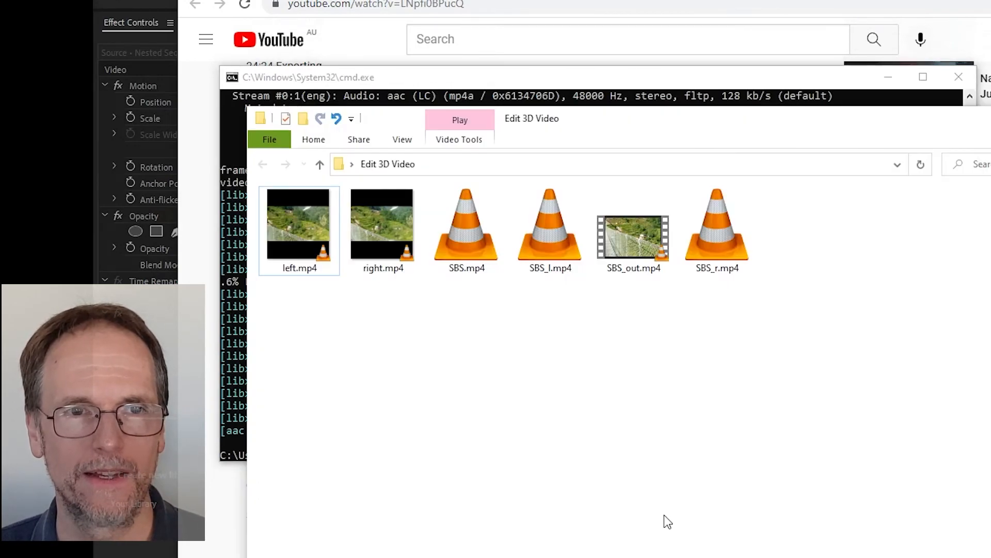
click(634, 254)
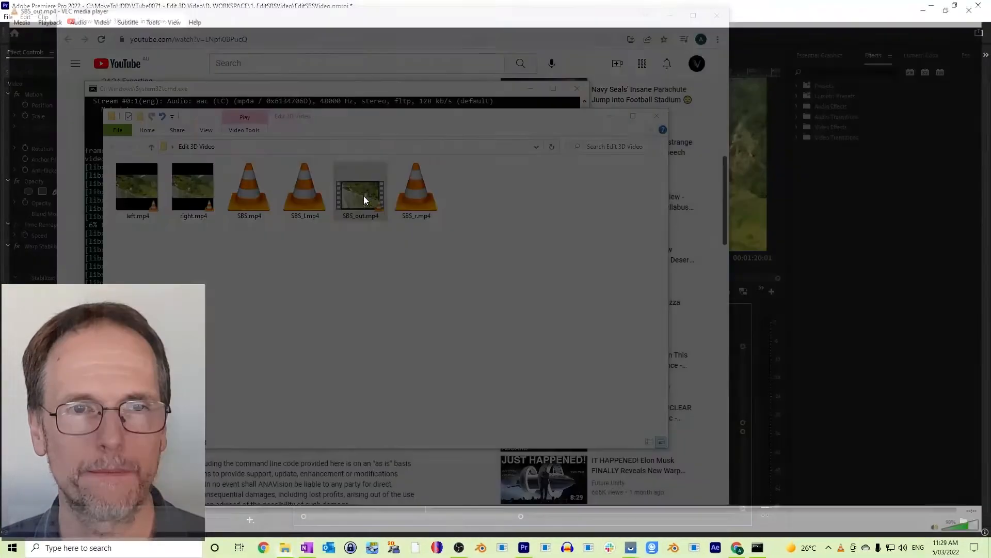
double_click(536, 223)
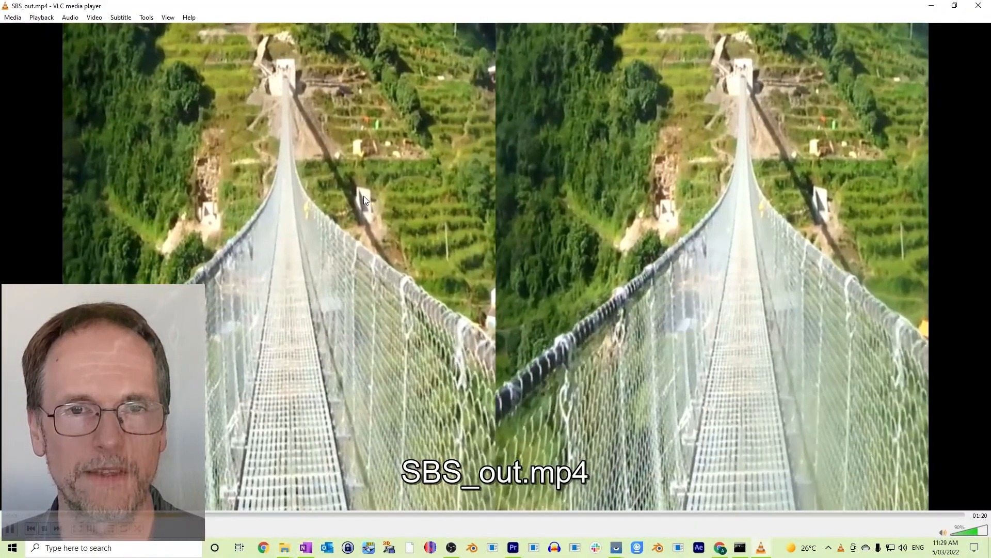